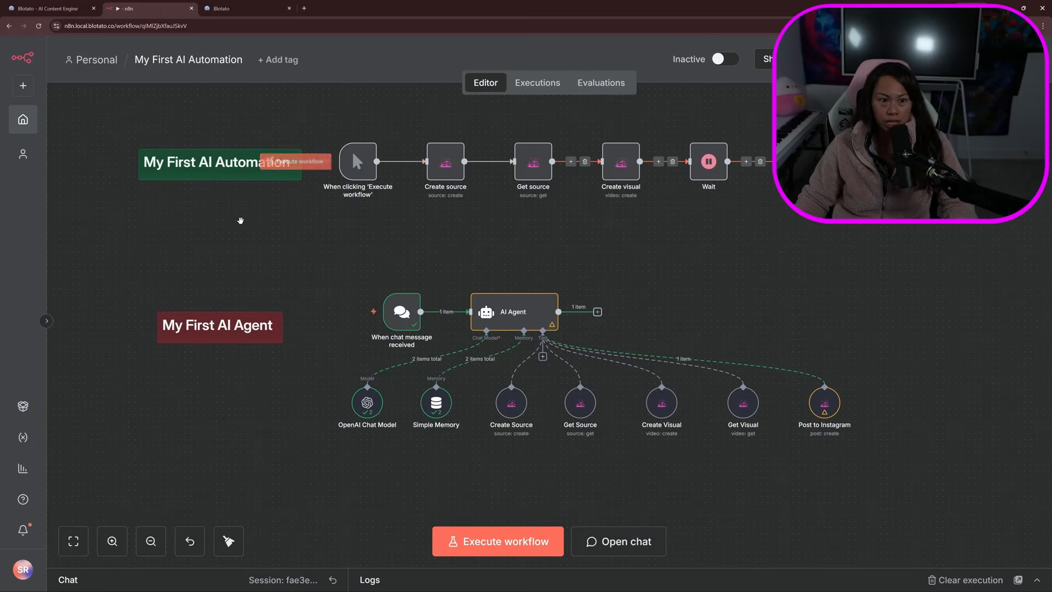
Review the settings of the Create source, Create visual and Instagram nodes in the My First AI Automation workflow
scroll(260, 269, "down", 2)
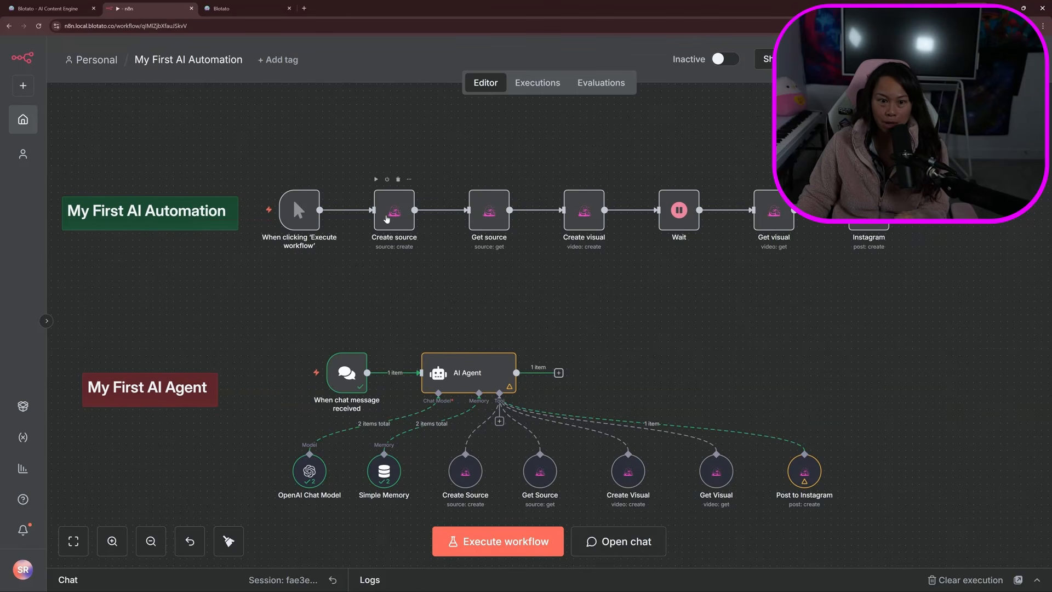
double_click(382, 217)
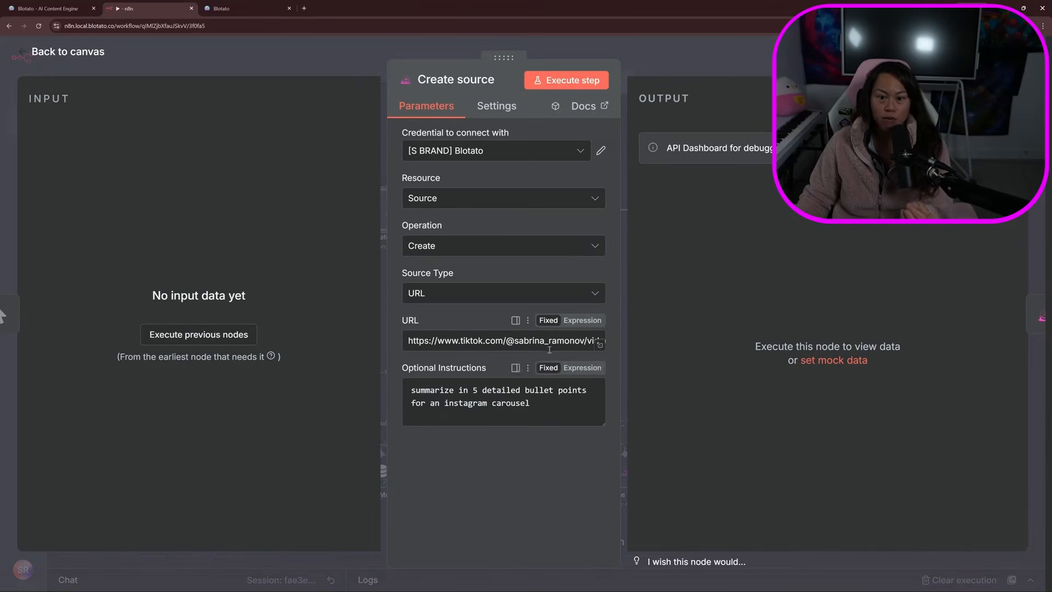
left_click(624, 63)
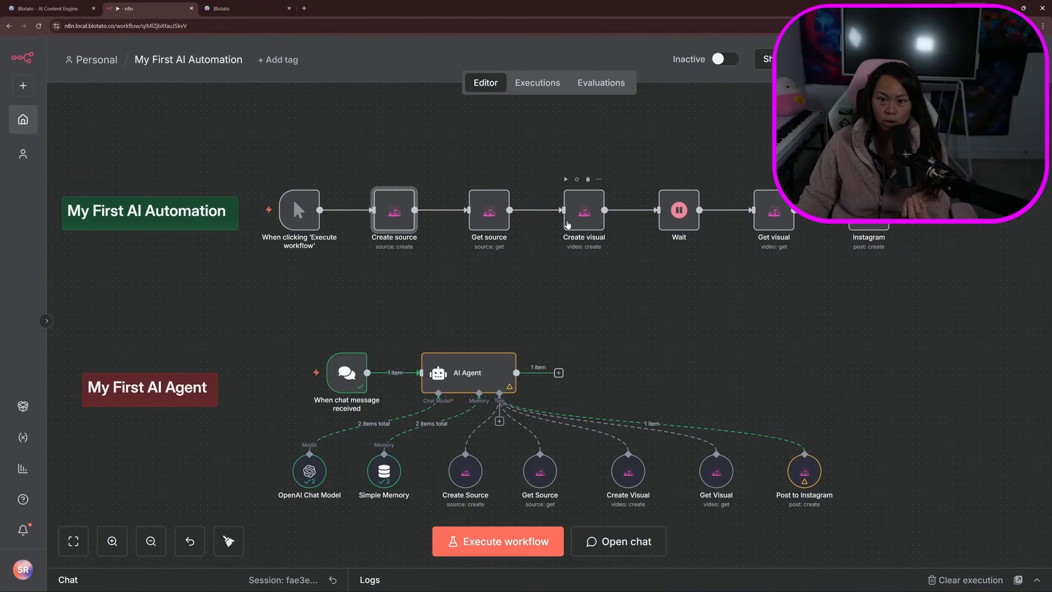
double_click(575, 222)
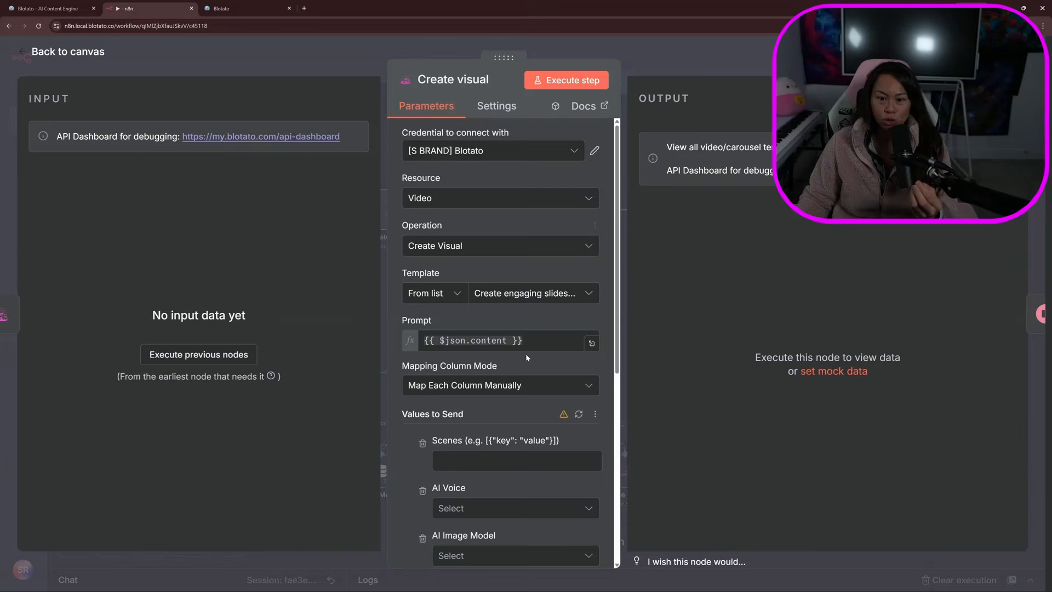
left_click(658, 68)
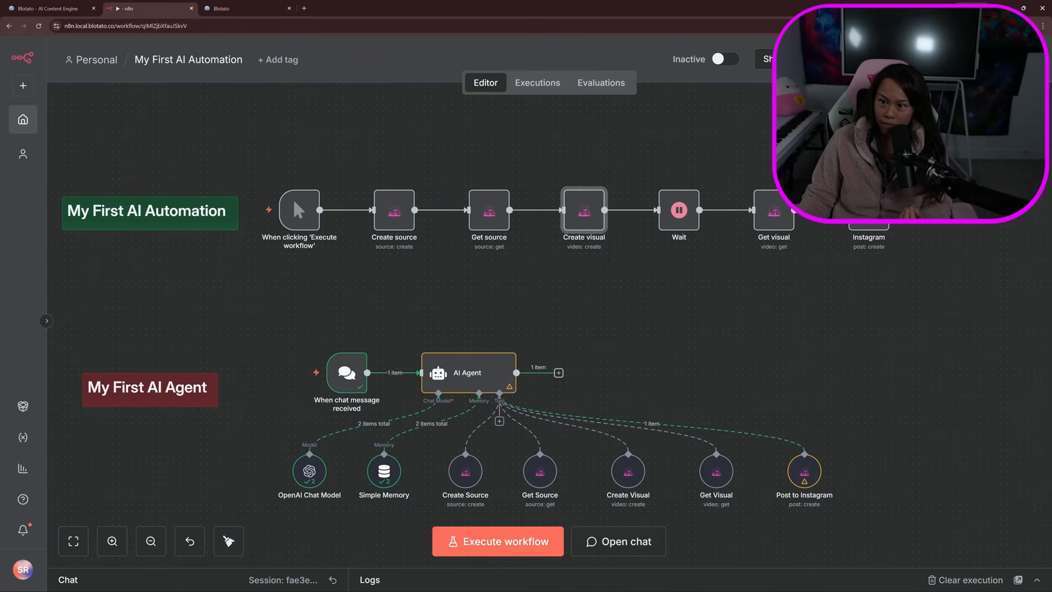
double_click(868, 211)
left_click(648, 49)
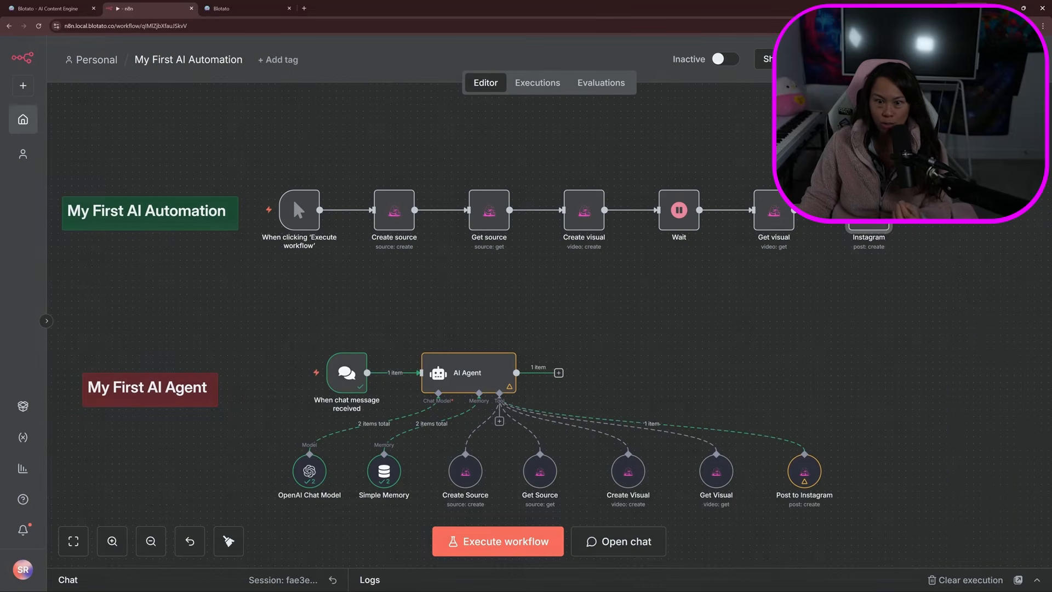
Add a new AI Agent node from the AI node category to the workflow
left_click_drag(286, 310, 351, 261)
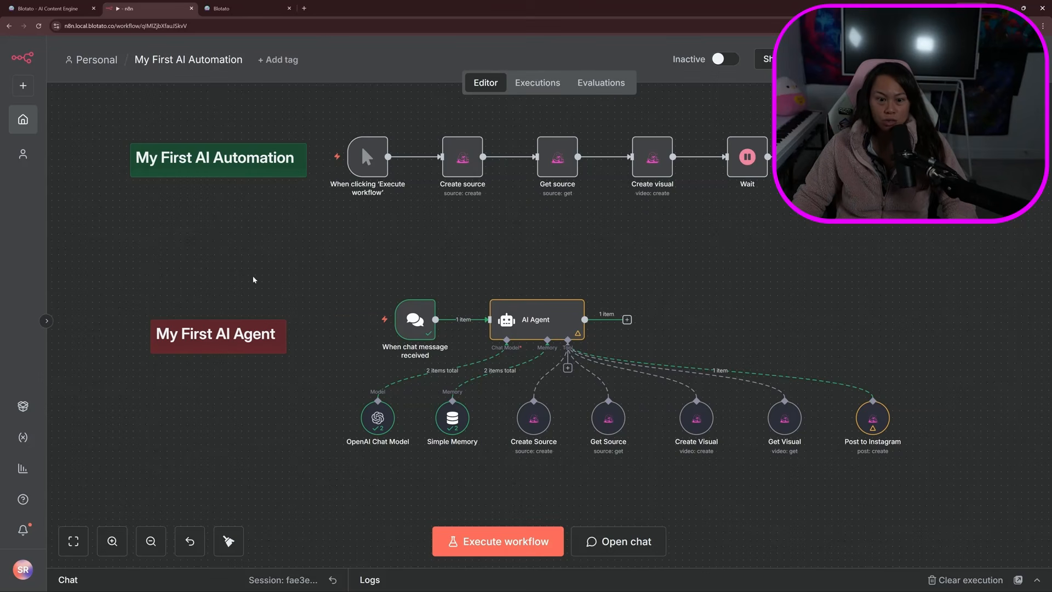
scroll(219, 208, "down", 1)
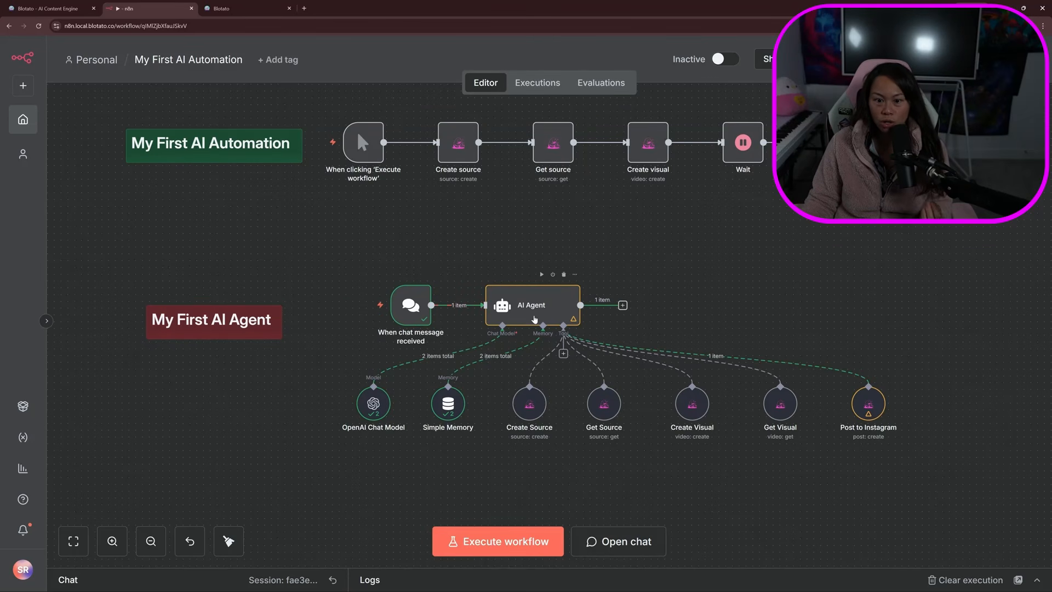
left_click_drag(237, 430, 252, 262)
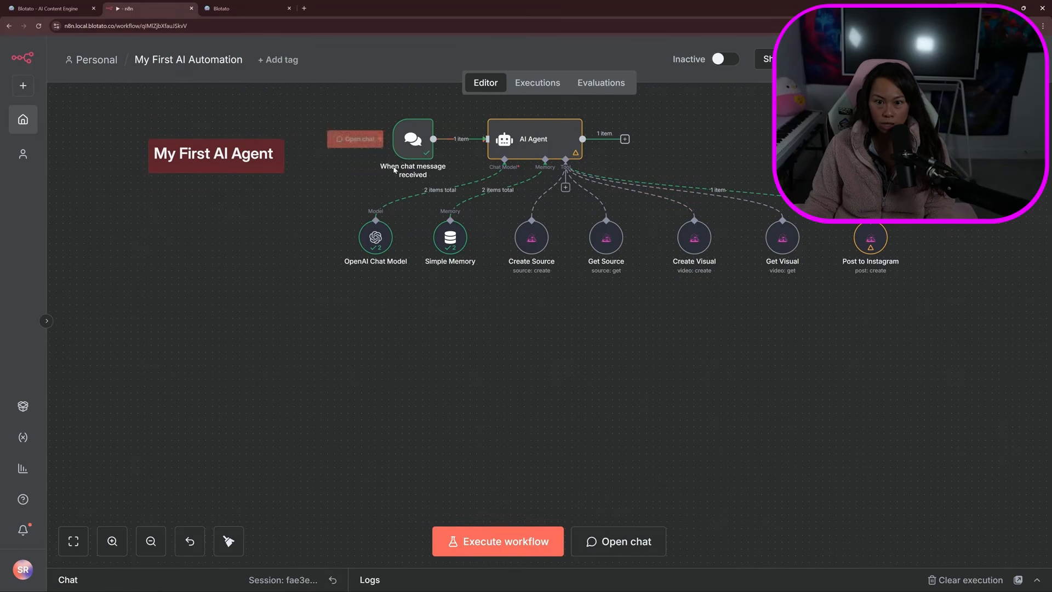
left_click_drag(383, 400, 386, 386)
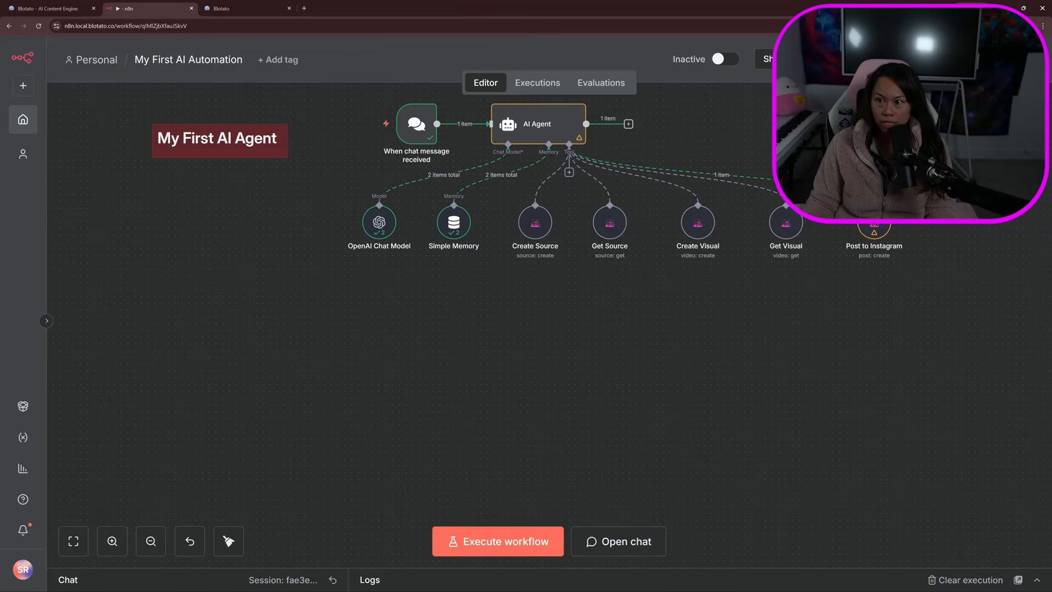
left_click(1030, 105)
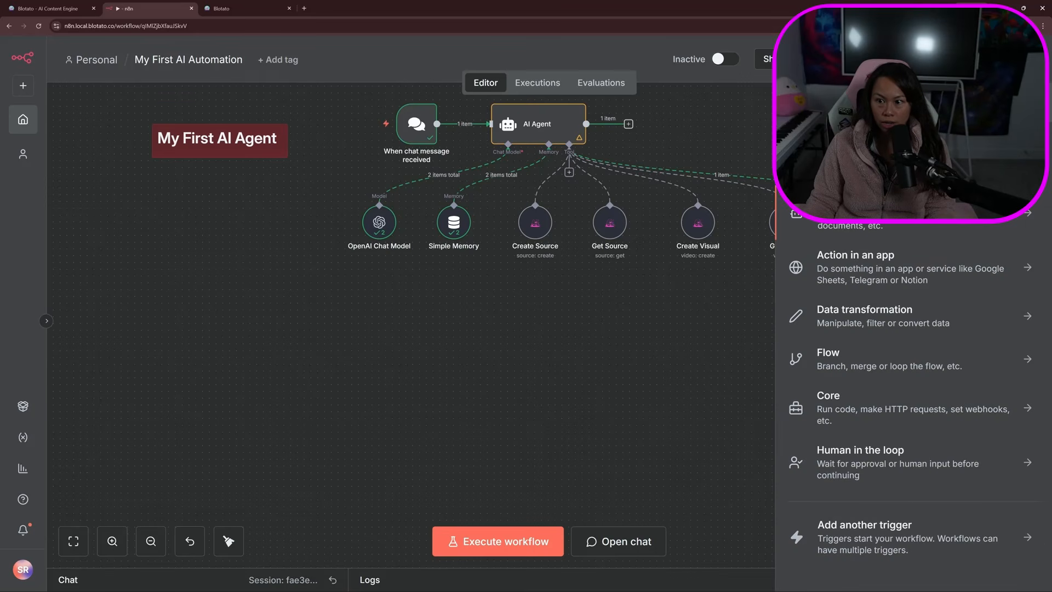
left_click(850, 224)
scroll(881, 489, "down", 5)
scroll(881, 490, "up", 3)
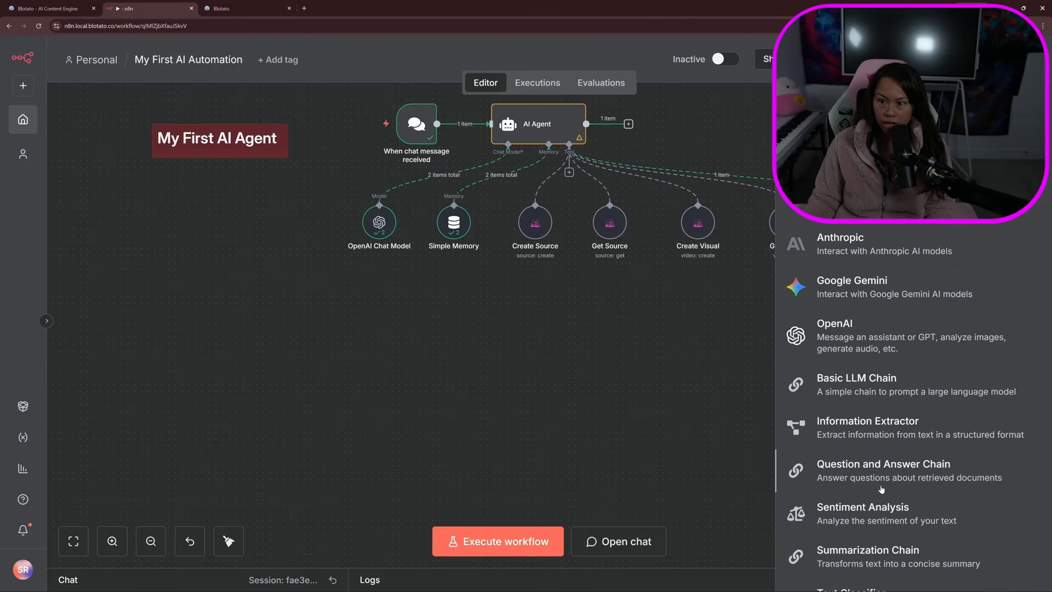
scroll(877, 466, "up", 2)
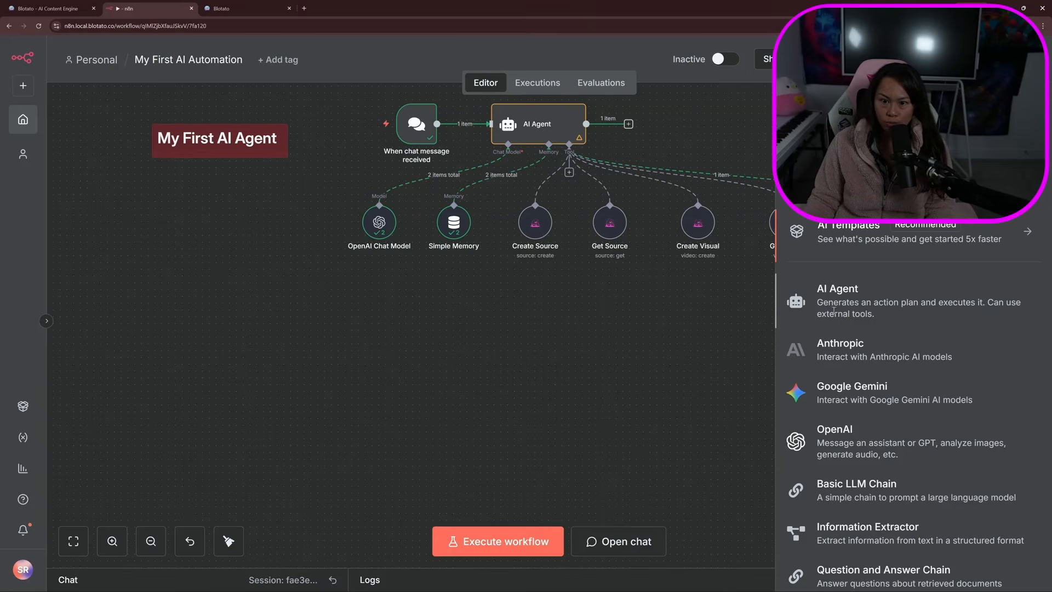
left_click(834, 314)
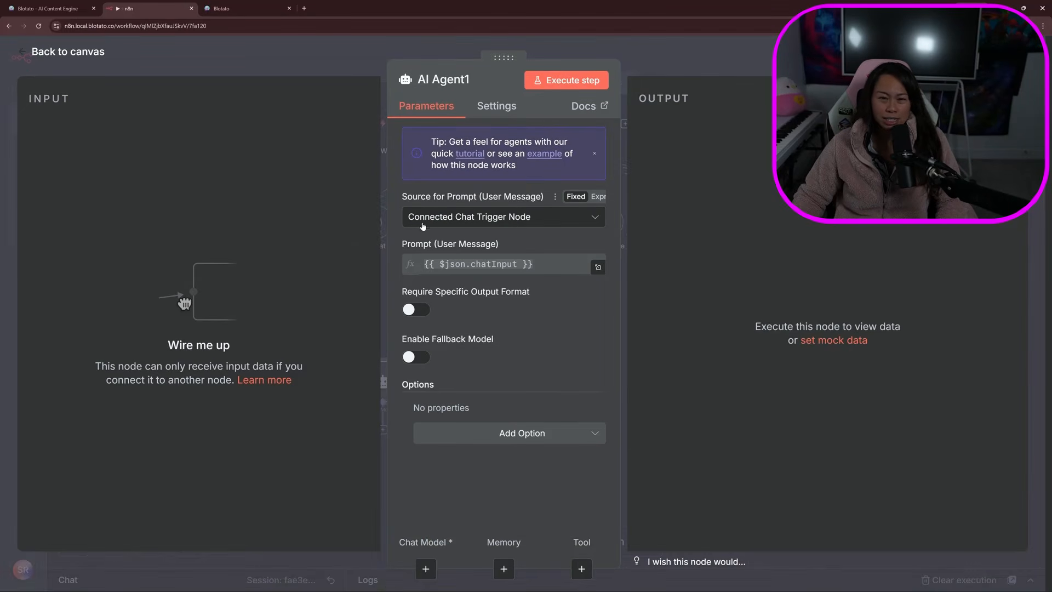
Switch the new agent's prompt source to Define below, set it back to Connected Chat Trigger Node, and return to the canvas
left_click(476, 218)
left_click(505, 305)
left_click(436, 267)
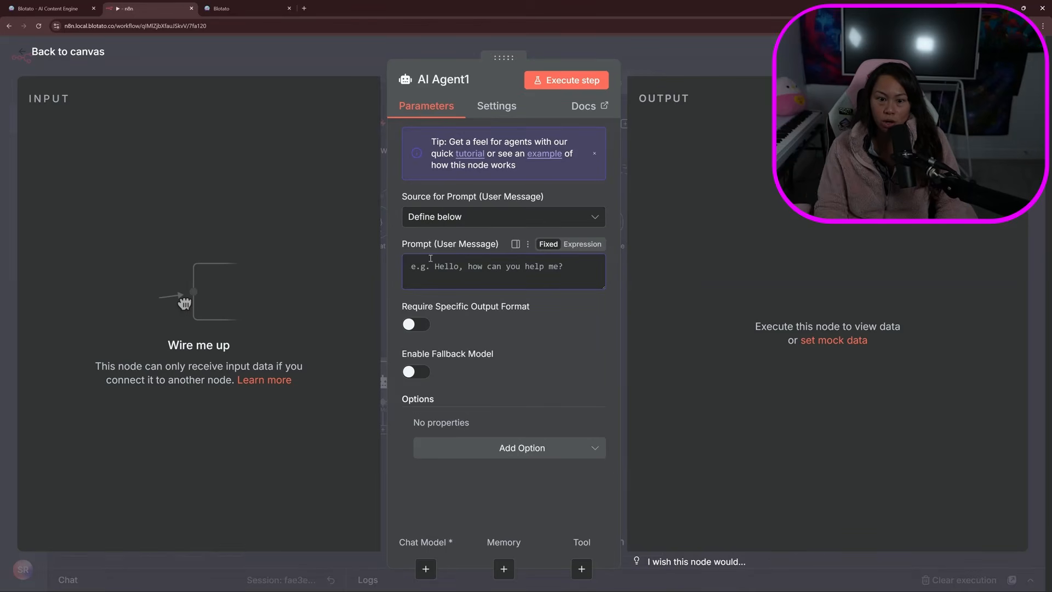
left_click(462, 219)
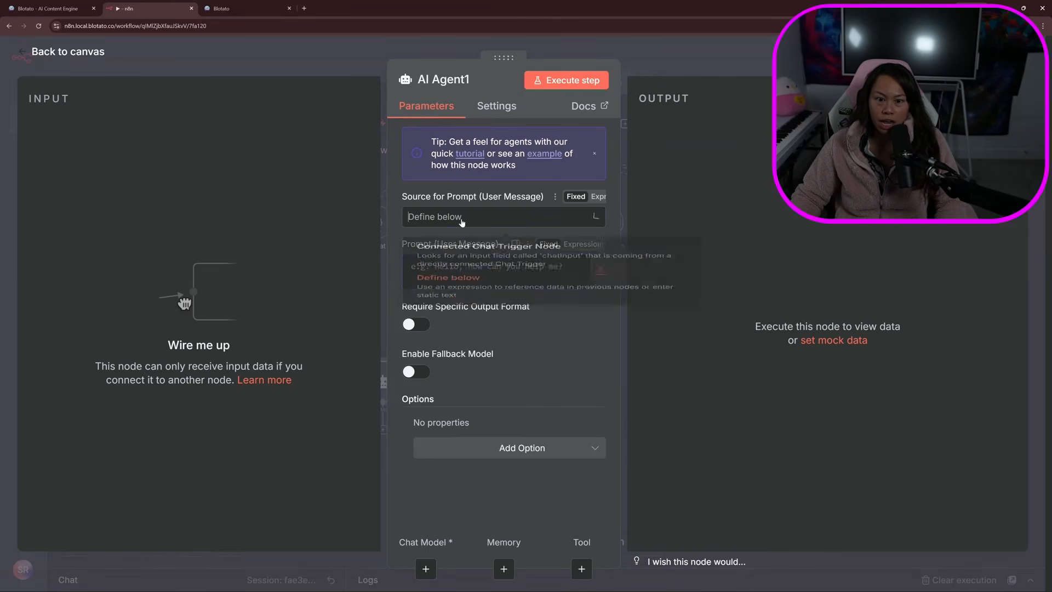
left_click(460, 258)
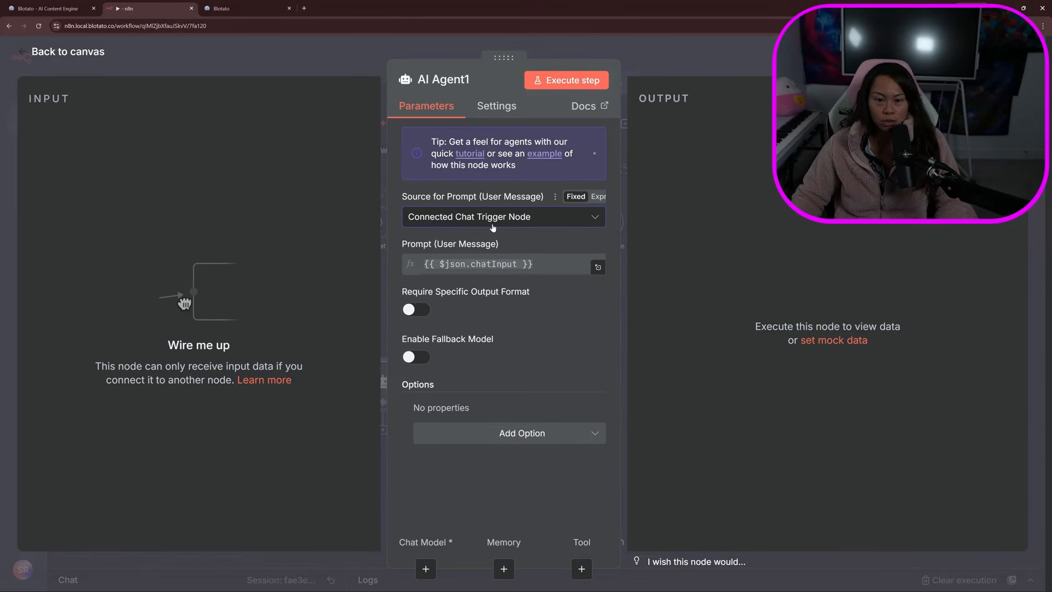
left_click(646, 64)
Place the new AI Agent1 node in the empty canvas area beneath the existing AI agent and its tools
left_click_drag(428, 378, 491, 338)
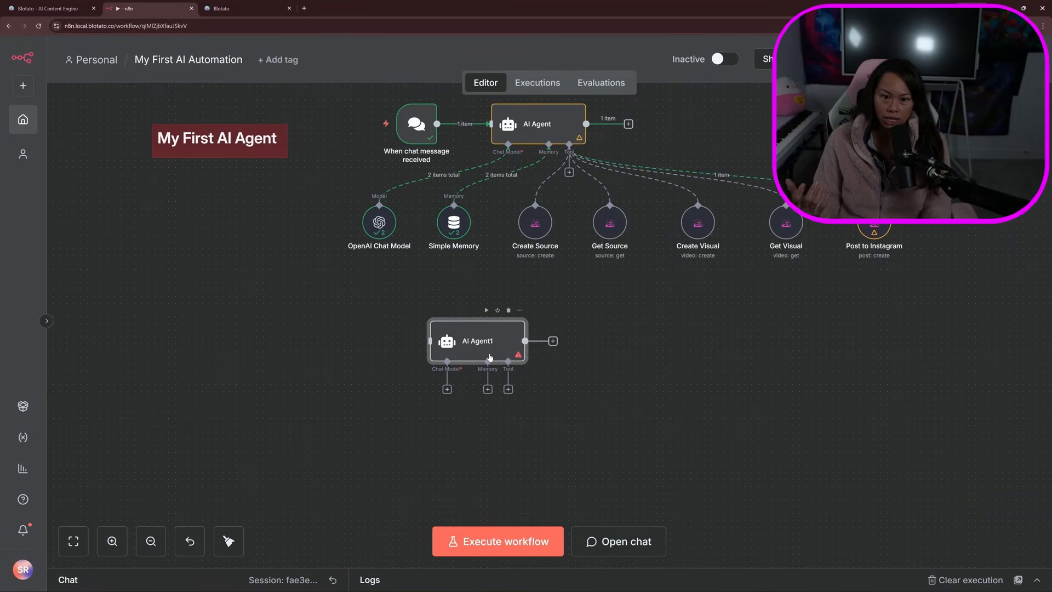
left_click(641, 358)
left_click_drag(630, 299, 637, 334)
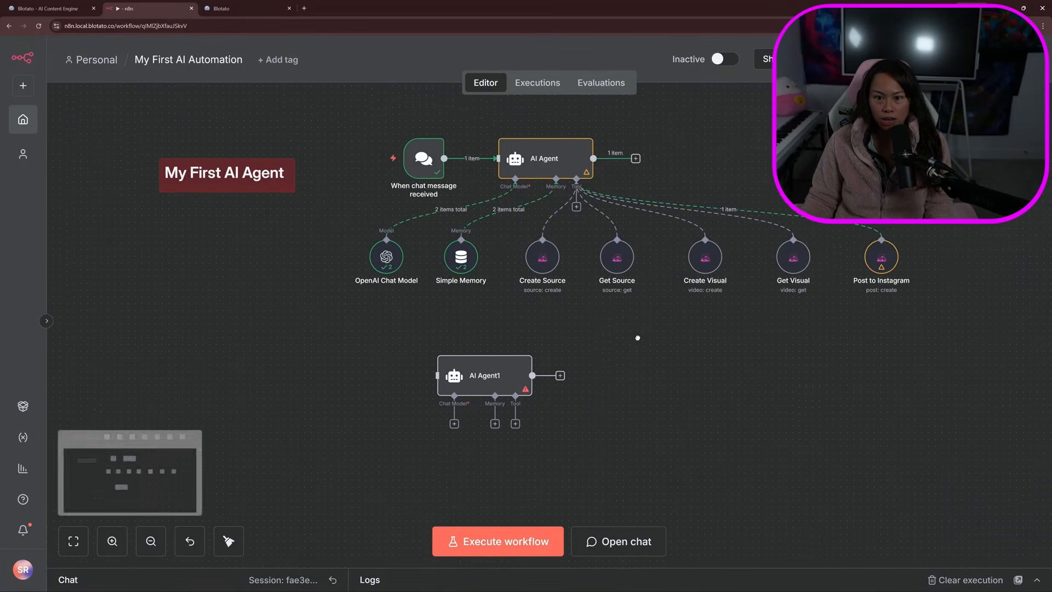
Attach an OpenAI Chat Model to AI Agent1 as its chat model, searching the model nodes for "openai"
scroll(637, 333, "up", 1)
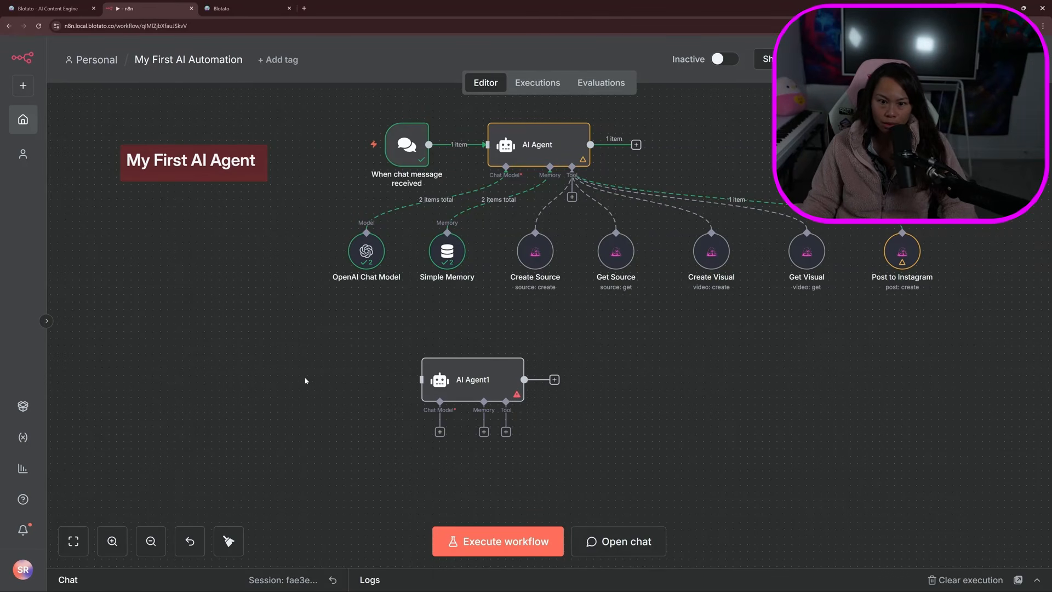
scroll(364, 382, "up", 2)
scroll(360, 386, "down", 2)
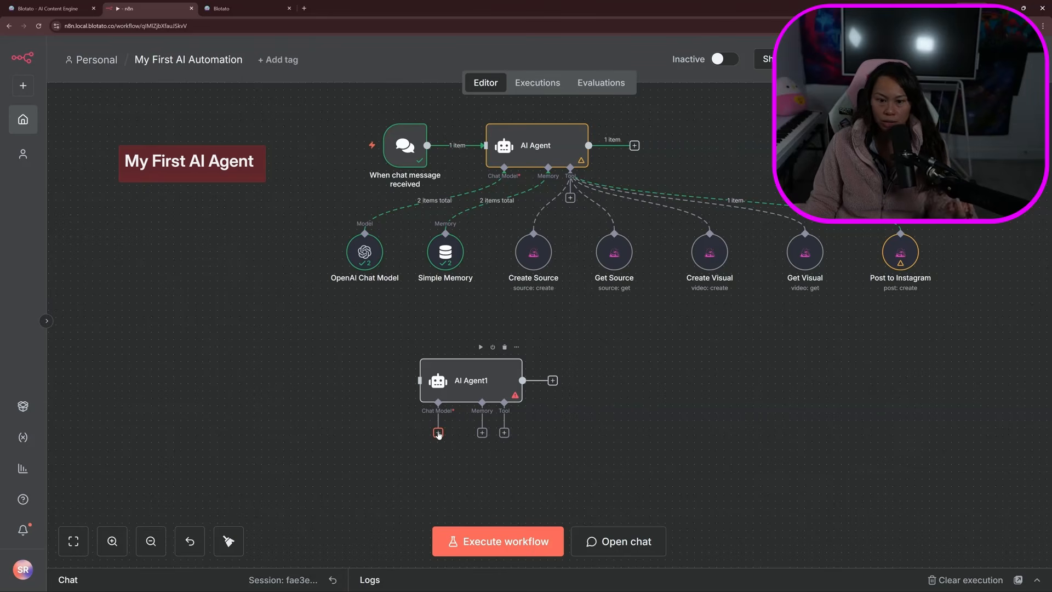
left_click(439, 433)
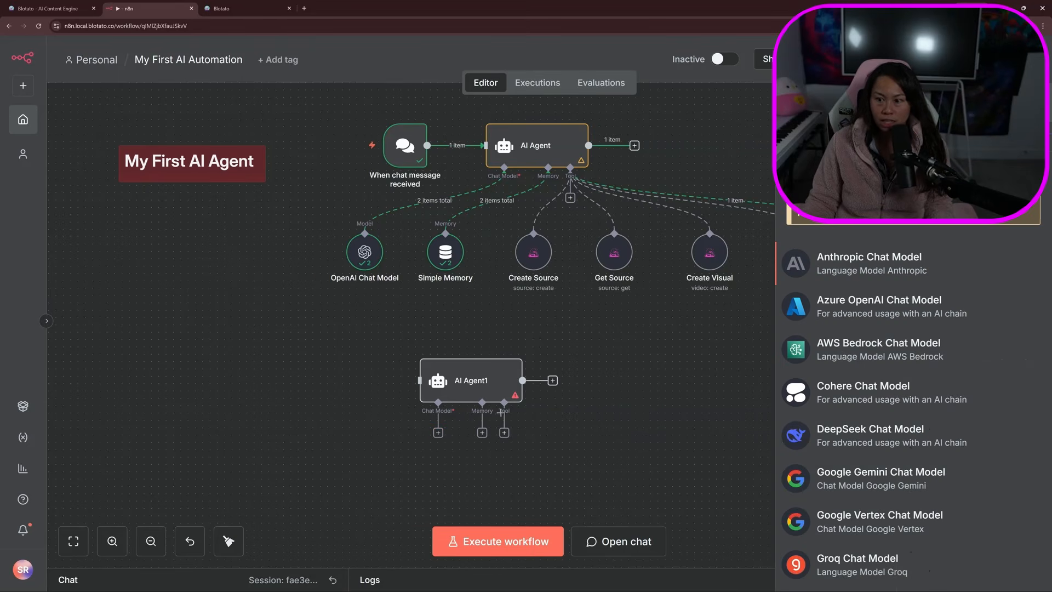
type("openai")
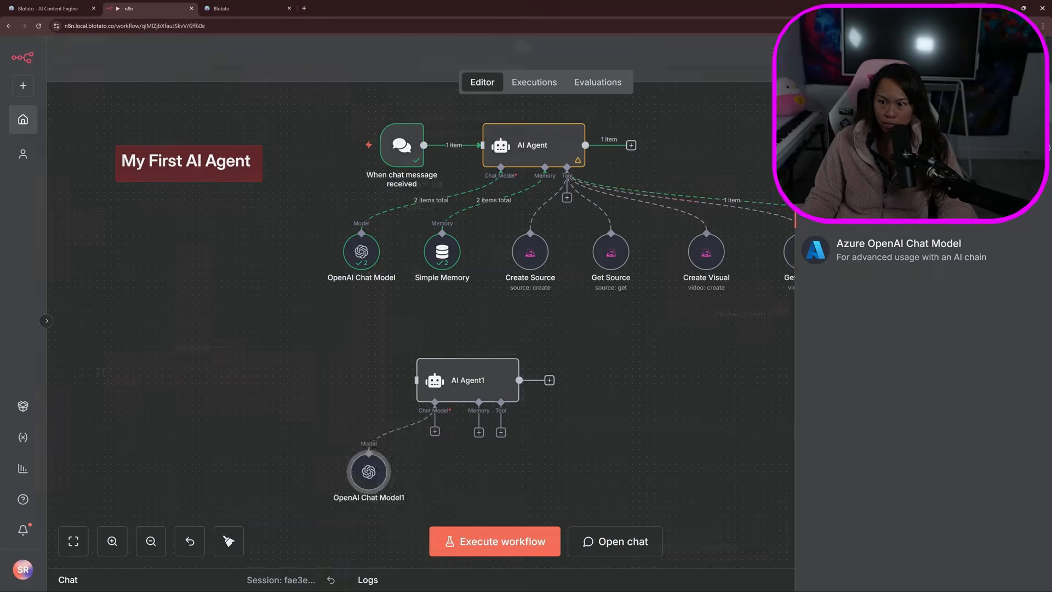
left_click(860, 208)
Start a new OpenAI credential for the chat model and open platform.openai.com in a new browser tab
left_click(466, 152)
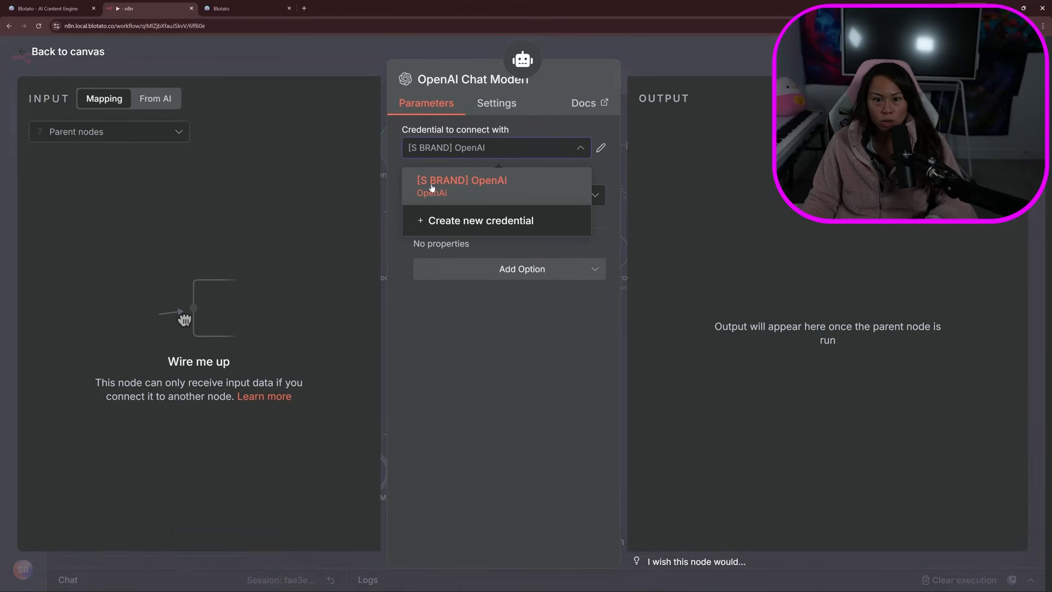
left_click(486, 225)
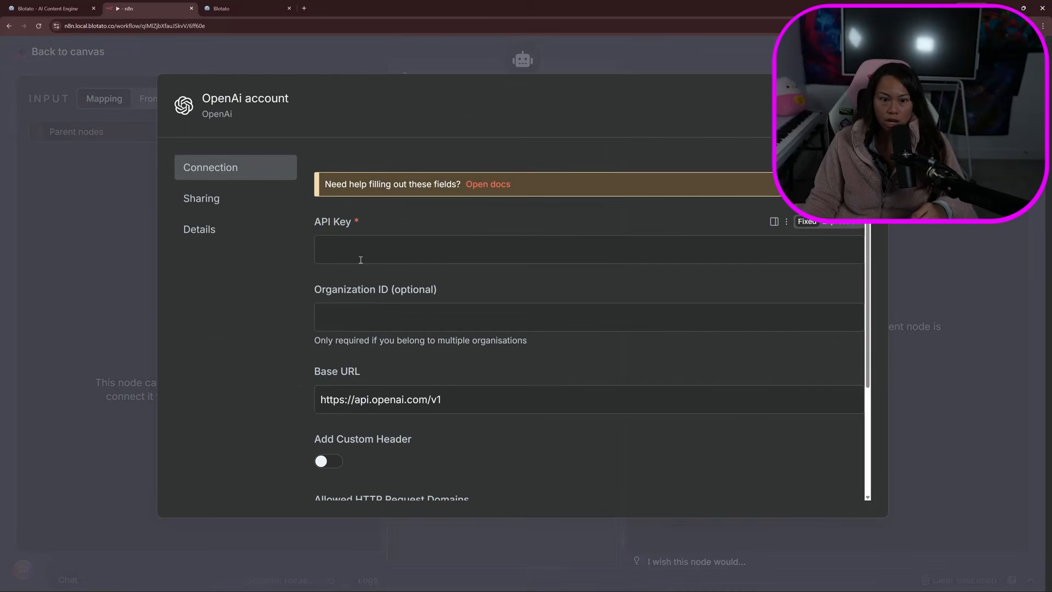
left_click(305, 9)
type("platfor")
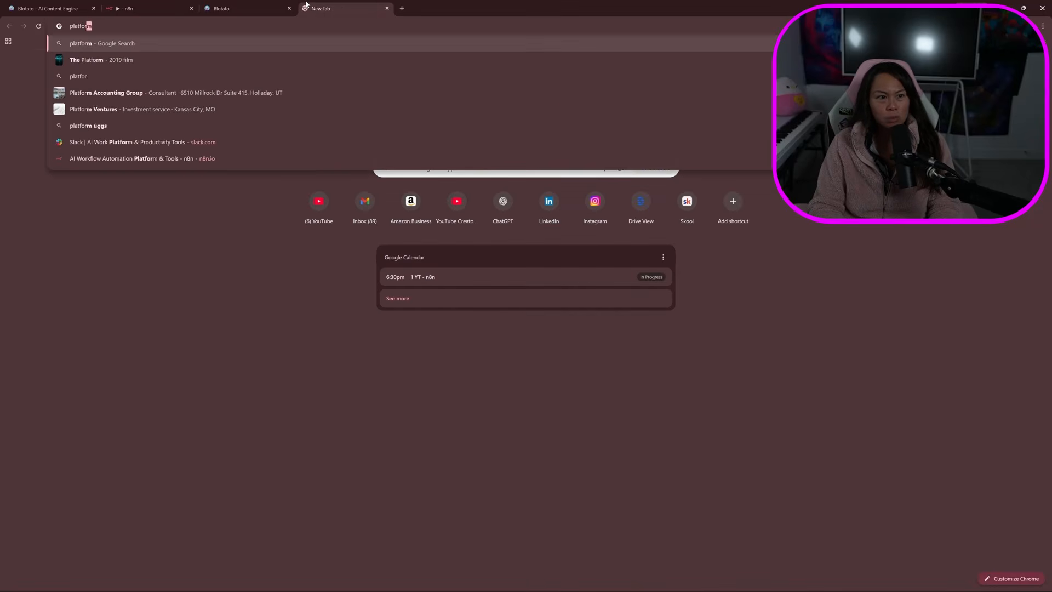
type("m.openai.com")
key("Return")
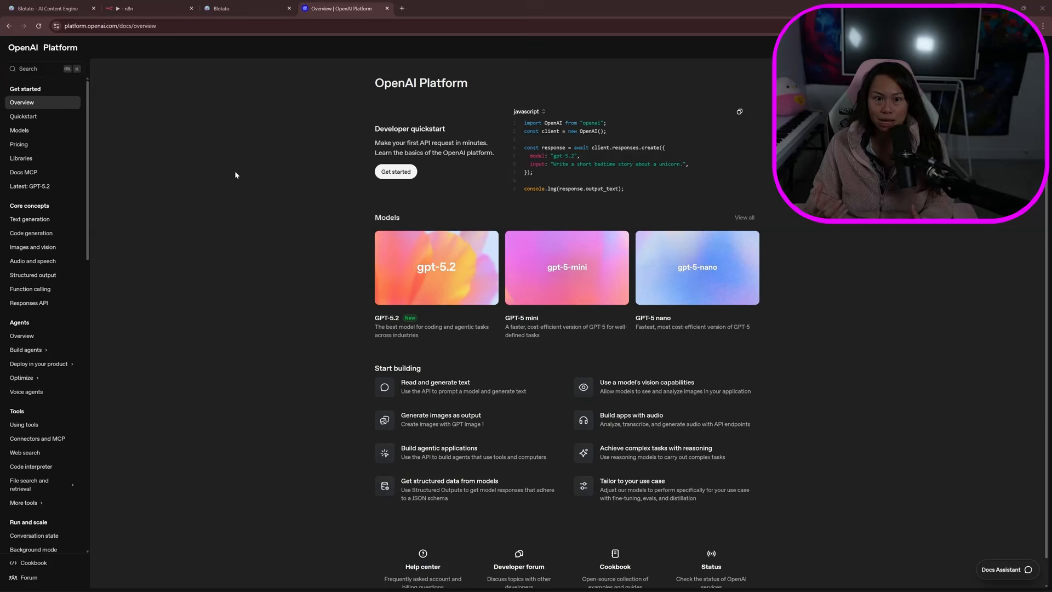
Browse the OpenAI Platform documentation navigation, return to n8n, and close the blank OpenAI credential form without saving
left_click_drag(64, 27, 134, 30)
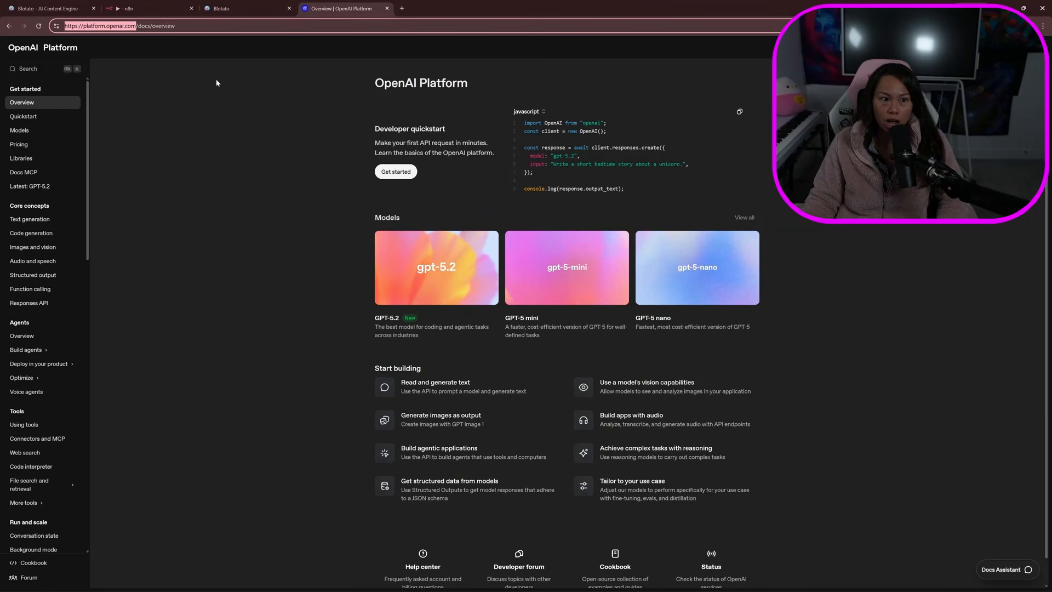
left_click(173, 147)
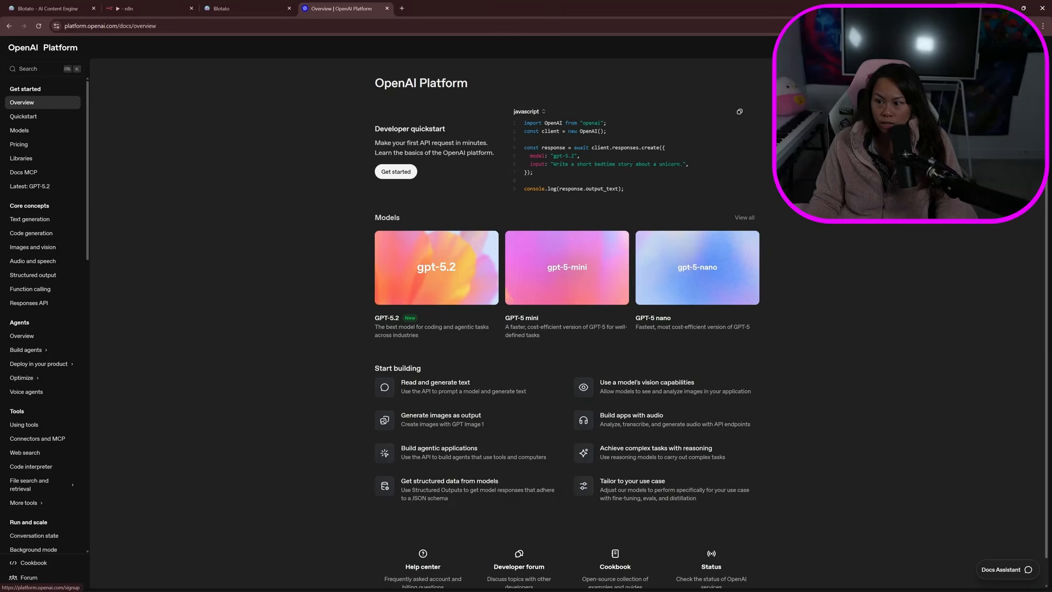
scroll(57, 307, "down", 15)
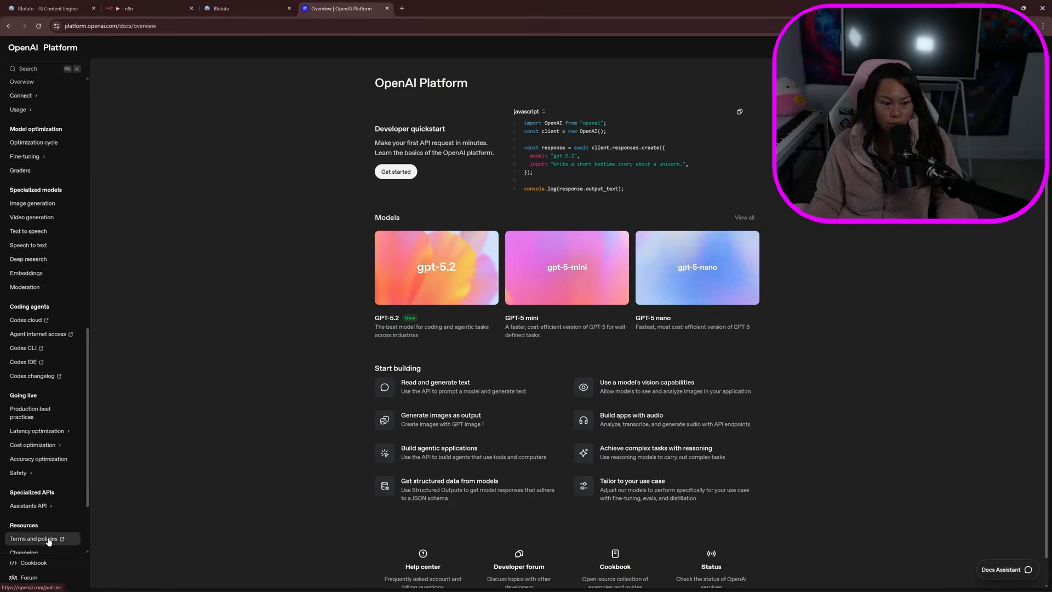
scroll(59, 520, "up", 15)
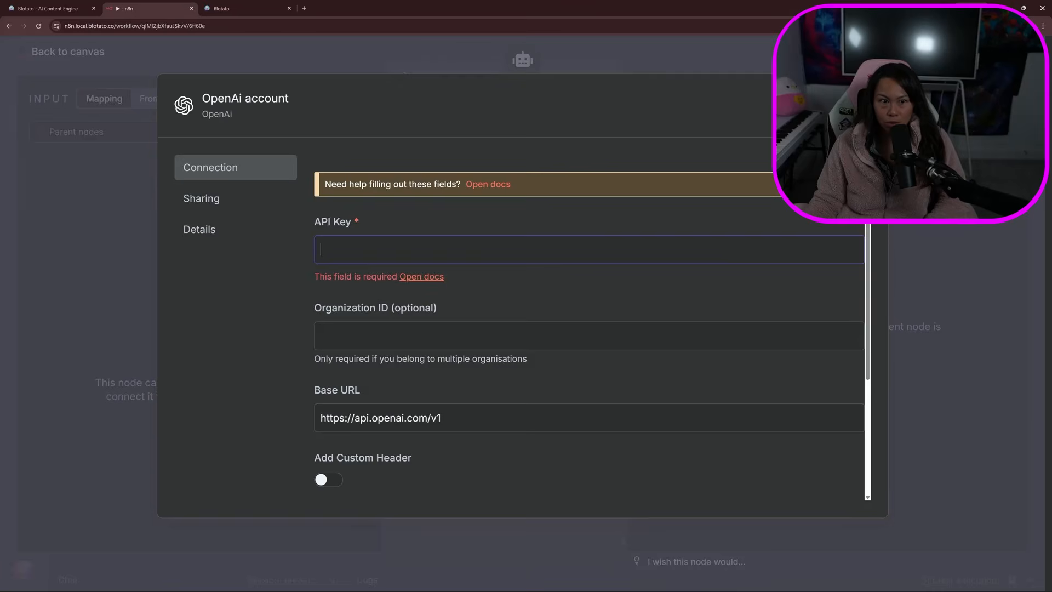
left_click(869, 94)
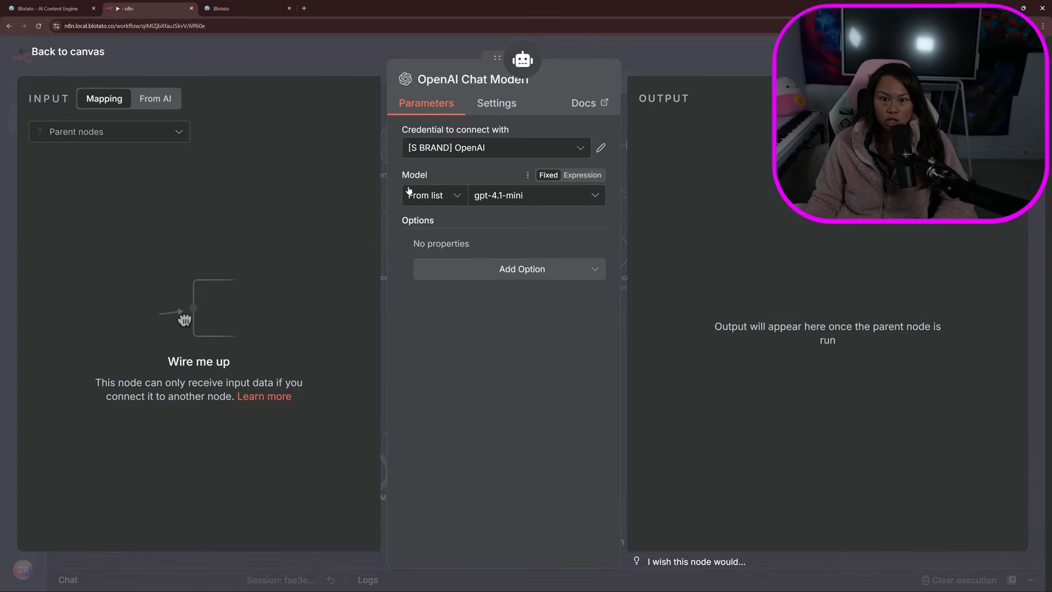
Check the new chat model's list of available models and the settings of the existing agent's OpenAI Chat Model
left_click(548, 197)
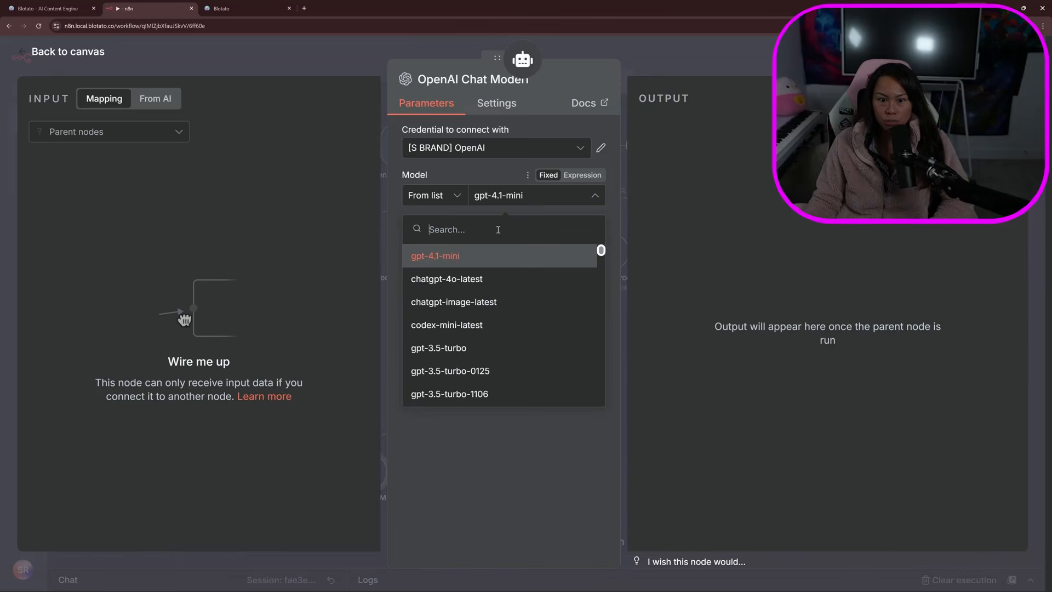
left_click(624, 58)
double_click(366, 255)
left_click(636, 53)
Set the model of OpenAI Chat Model1 to gpt-5.2, searching the model list for "5.2", and return to the canvas
double_click(373, 472)
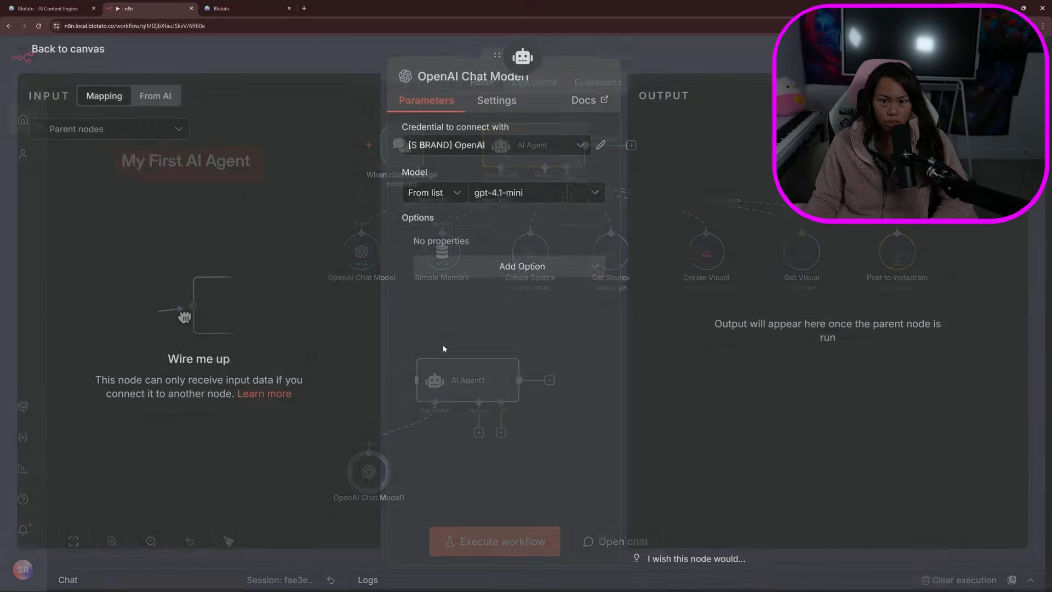
left_click(509, 200)
type("5.2")
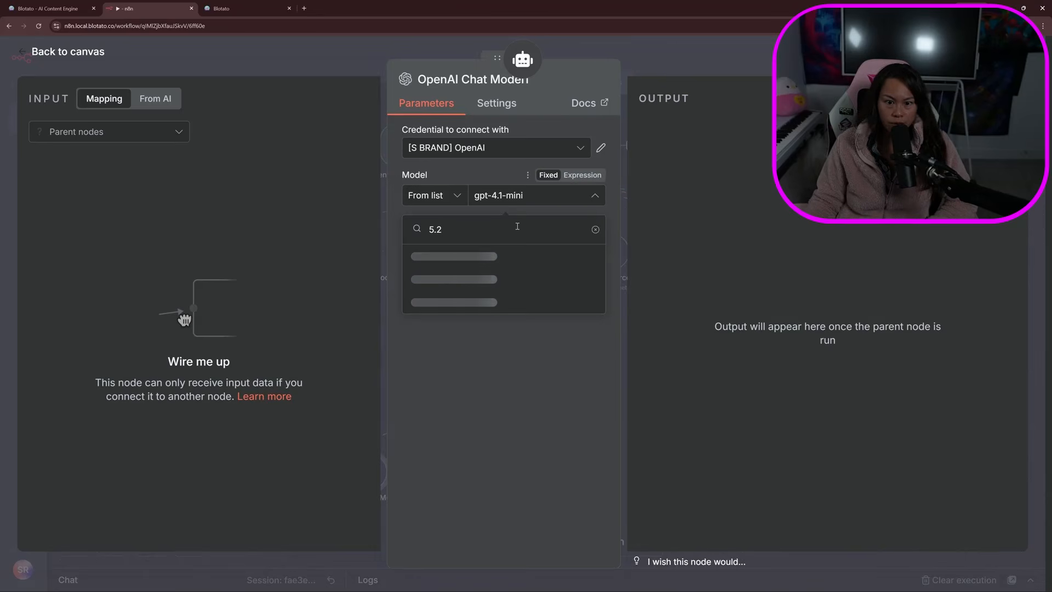
left_click(499, 256)
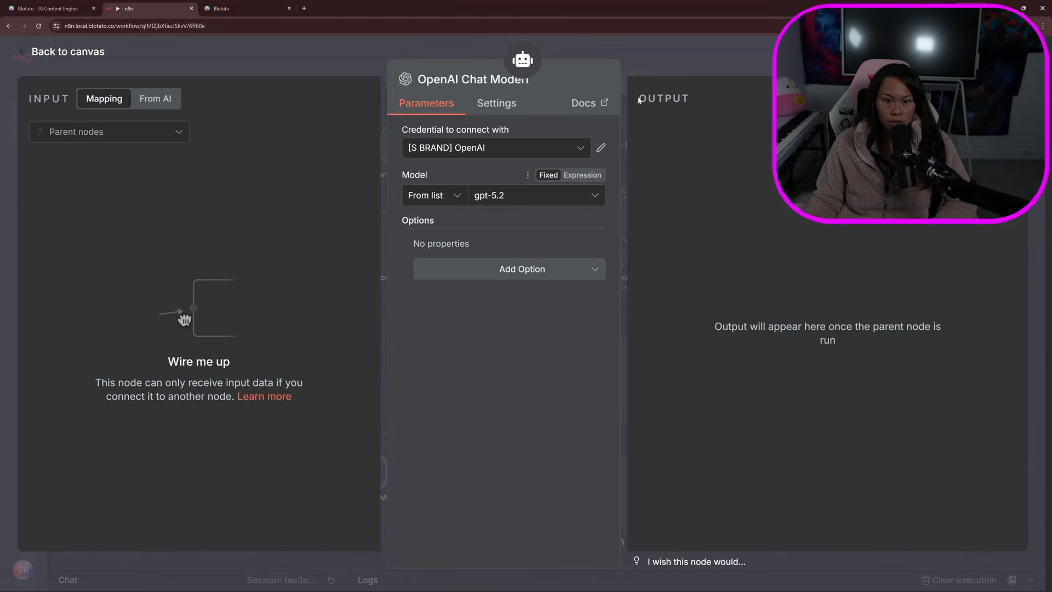
left_click(621, 47)
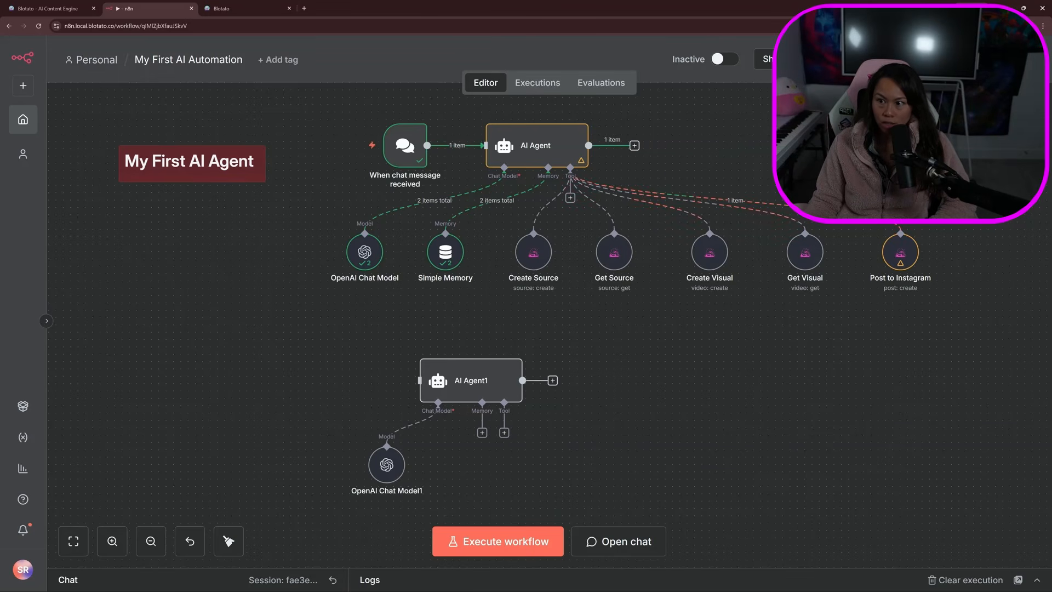
Try to add another trigger of the type "On chat message" to the workflow
left_click(1027, 108)
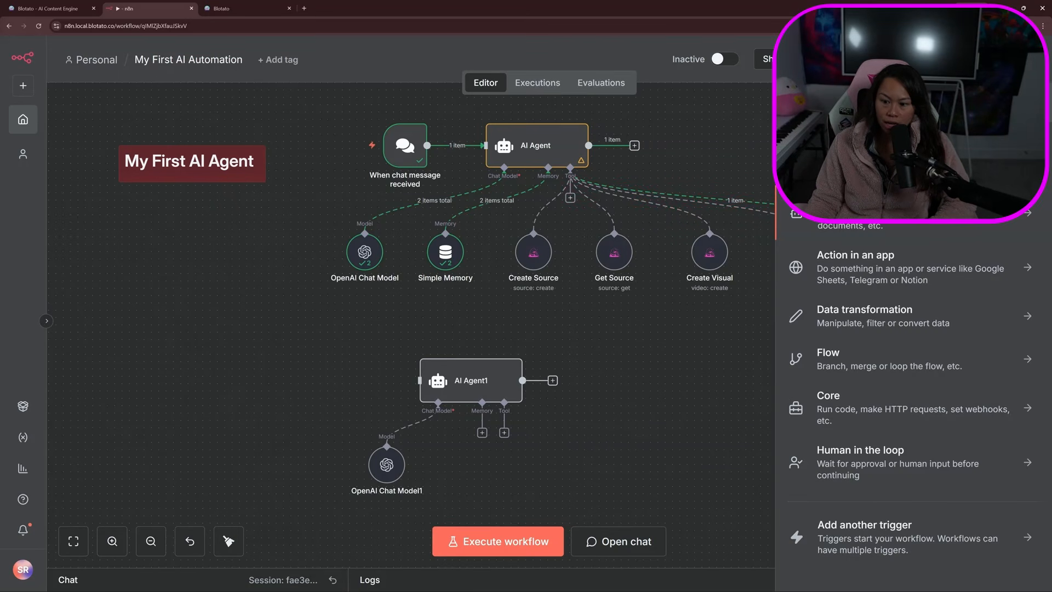
left_click(901, 531)
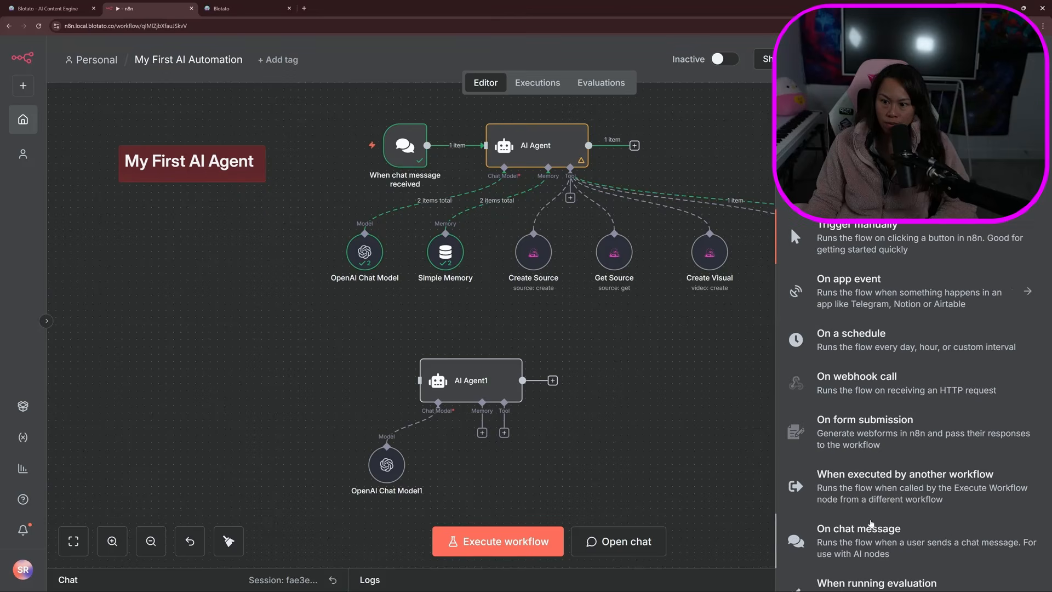
scroll(919, 360, "down", 1)
scroll(919, 360, "down", 1)
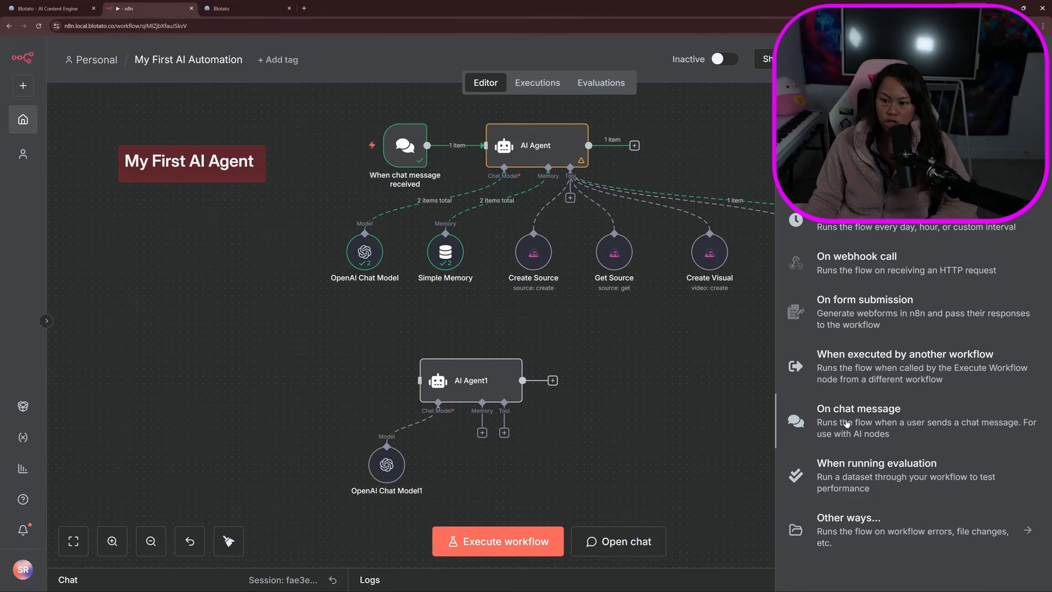
left_click(838, 422)
scroll(856, 442, "up", 1)
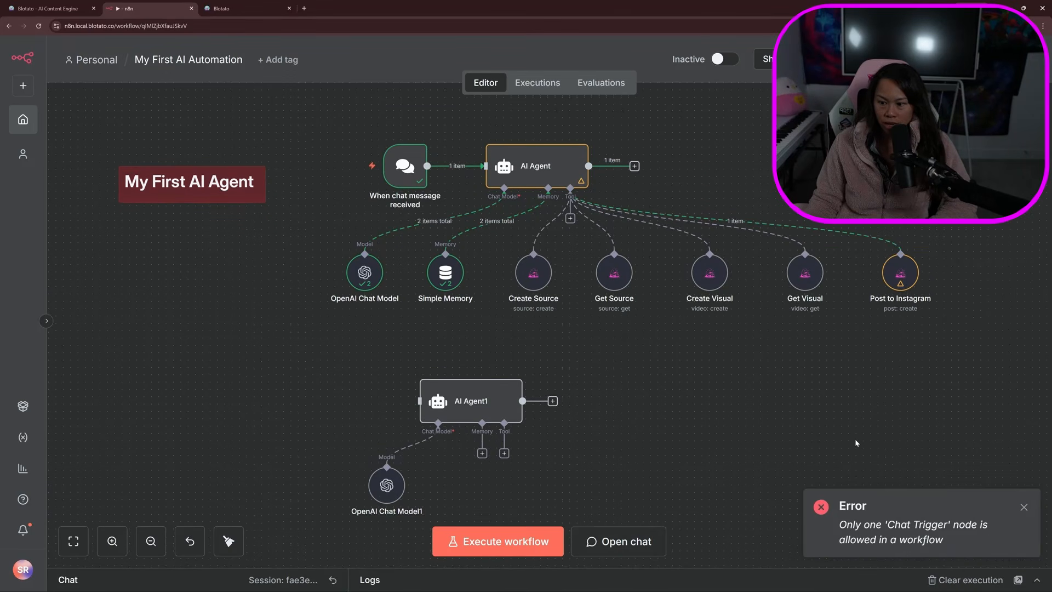
Disconnect the chat message trigger from AI Agent, move it beside AI Agent1, and connect it to AI Agent1's input
mouse_move(449, 170)
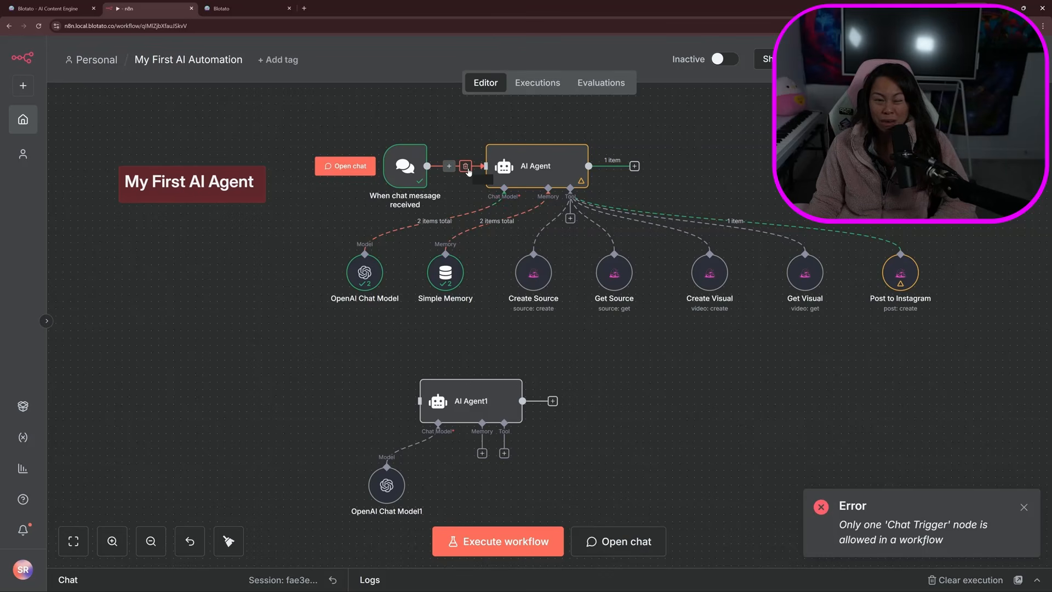
left_click(467, 169)
left_click_drag(401, 176, 328, 404)
left_click_drag(399, 396, 431, 403)
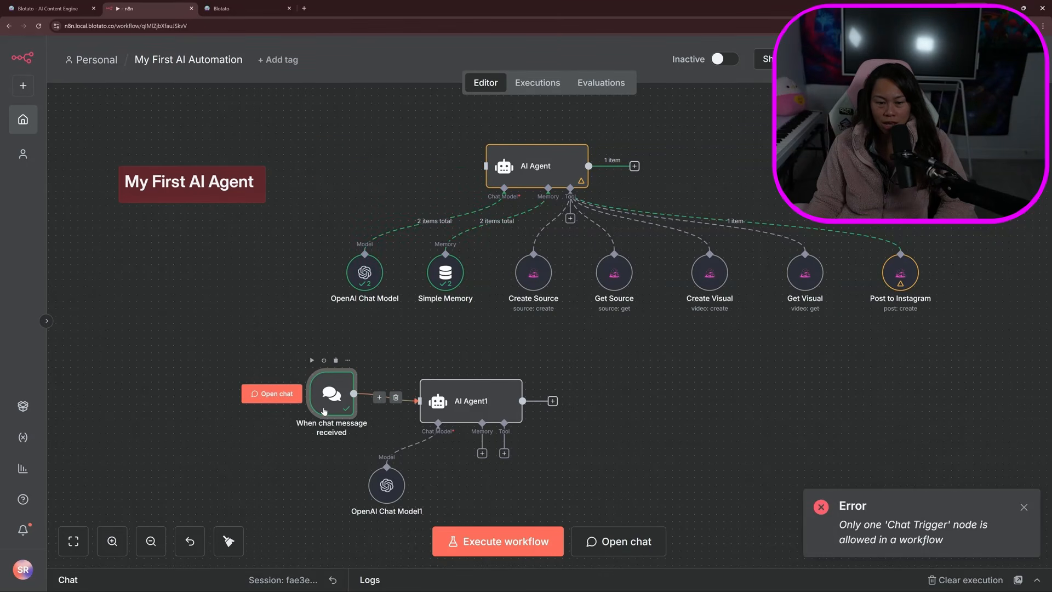
left_click_drag(324, 412, 325, 419)
left_click(615, 414)
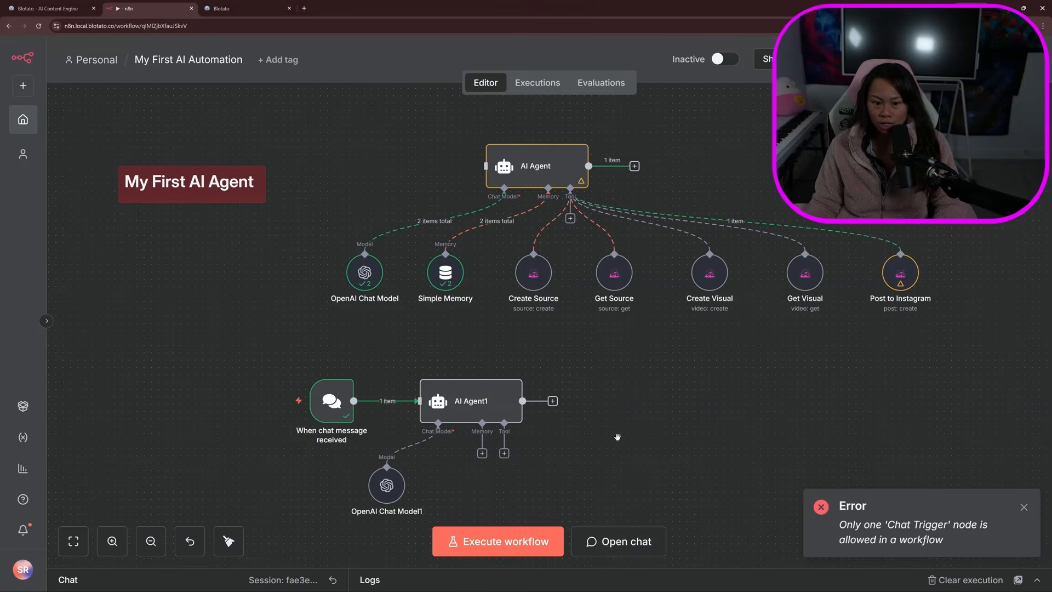
Examine the chat trigger's response mode options and public availability setting, then return to the canvas and dismiss the error notification
left_click_drag(618, 436, 589, 346)
left_click_drag(619, 386, 648, 376)
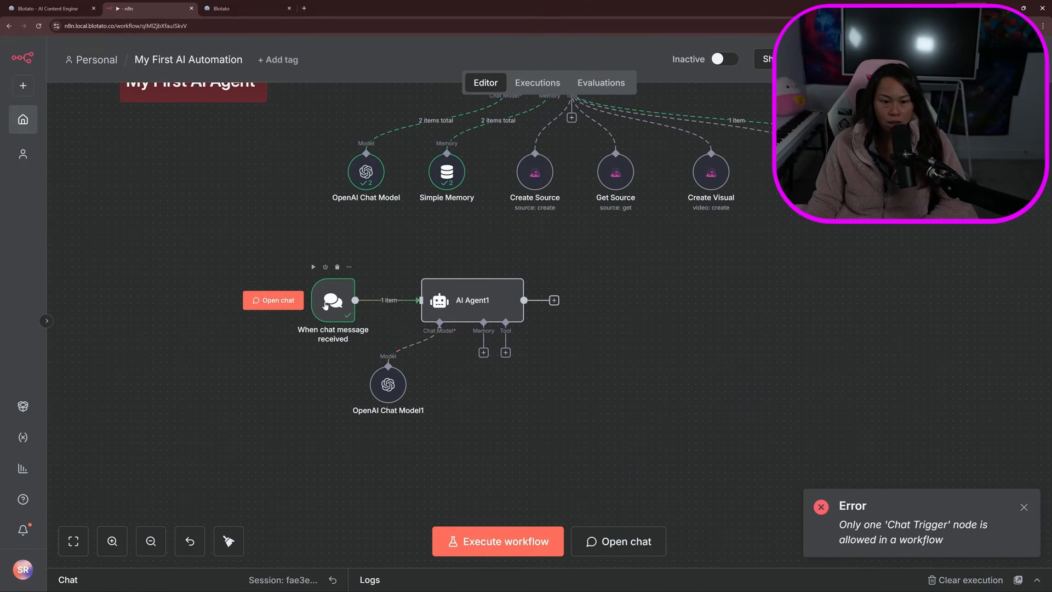
double_click(329, 301)
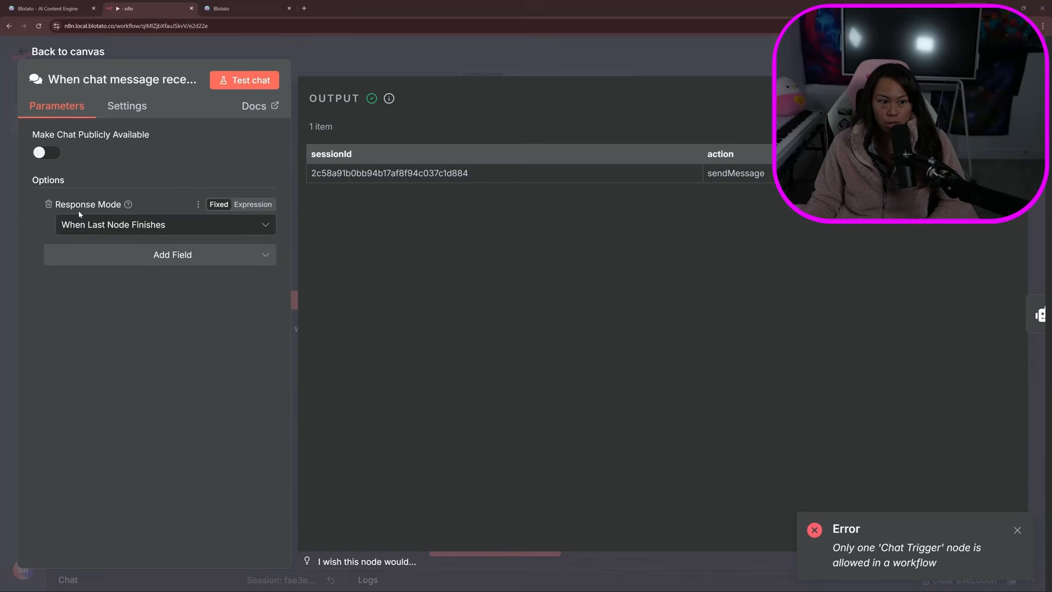
left_click(80, 230)
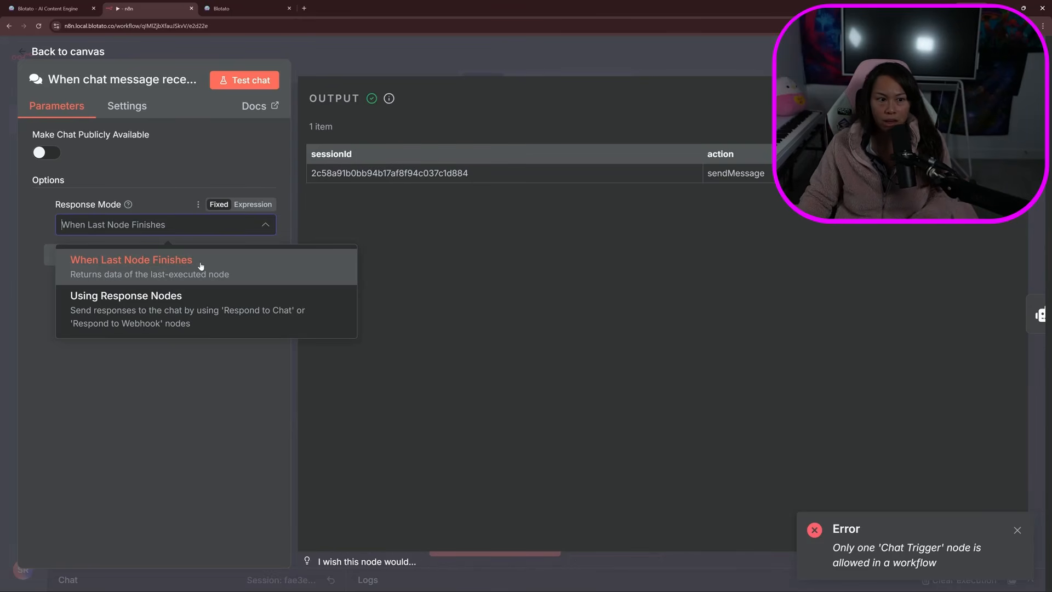
left_click(121, 179)
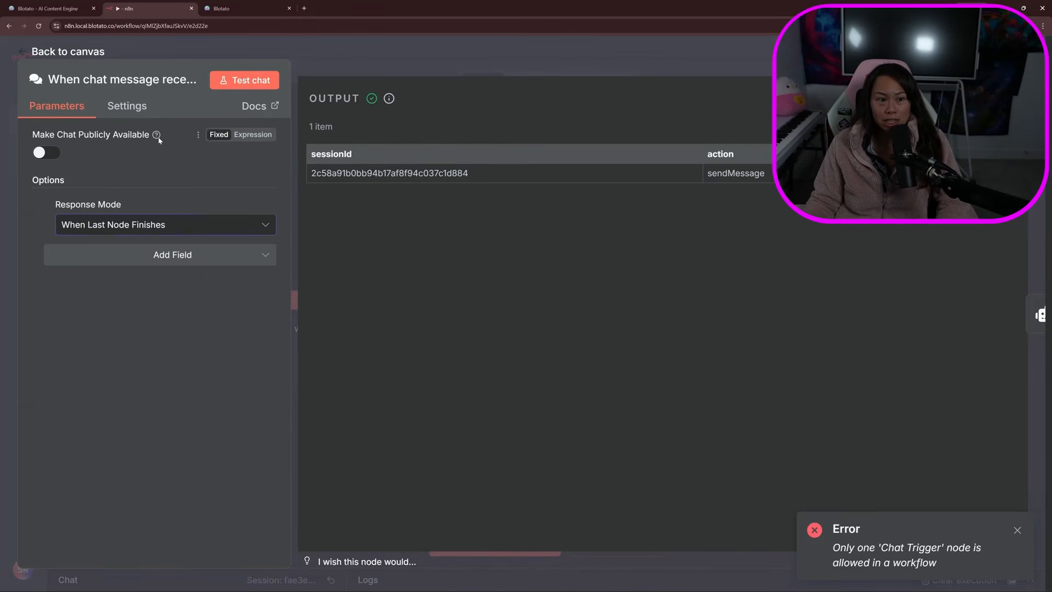
mouse_move(160, 140)
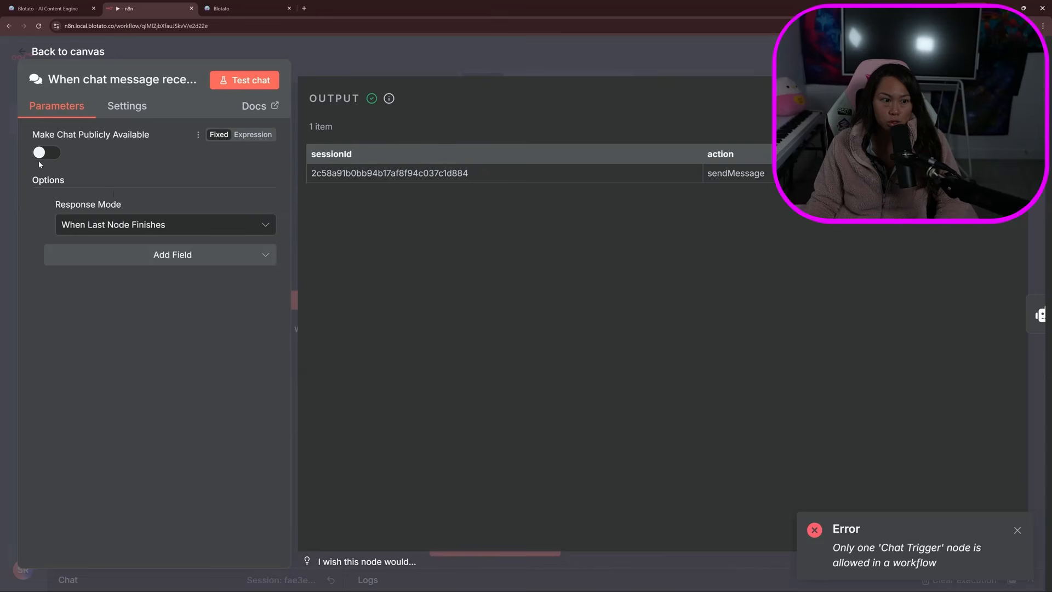
left_click(310, 57)
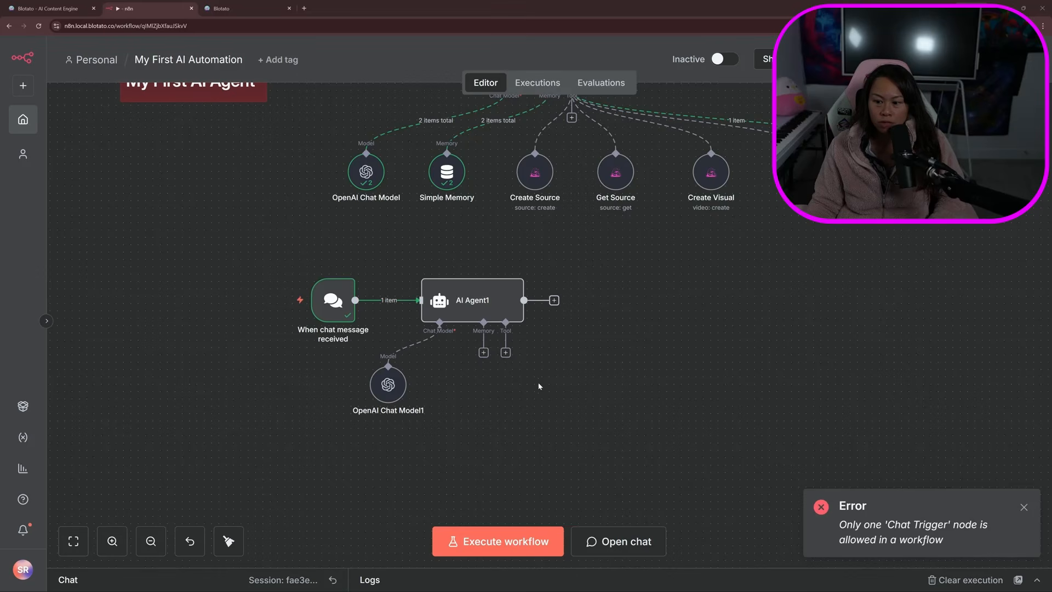
left_click(1023, 508)
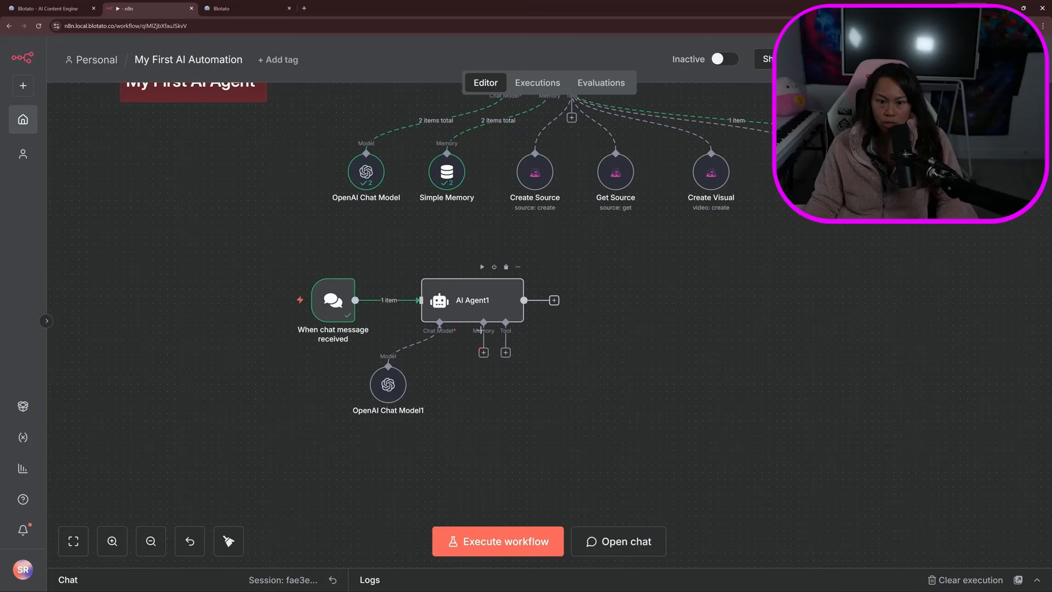
Attach a Simple Memory node to AI Agent1's memory input and set its context window length to 15
left_click(484, 353)
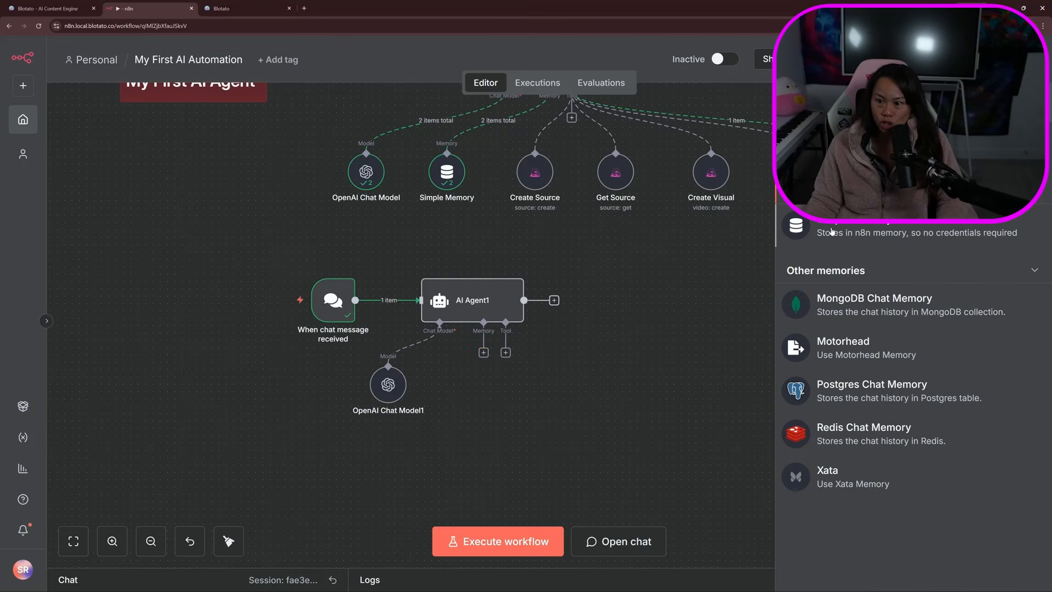
left_click(891, 231)
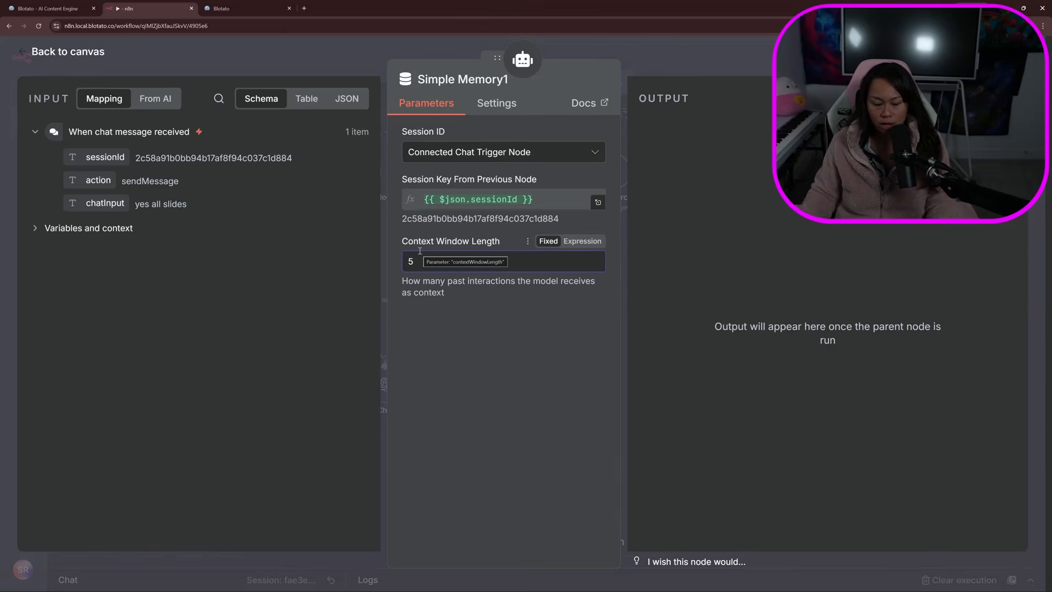
type("1")
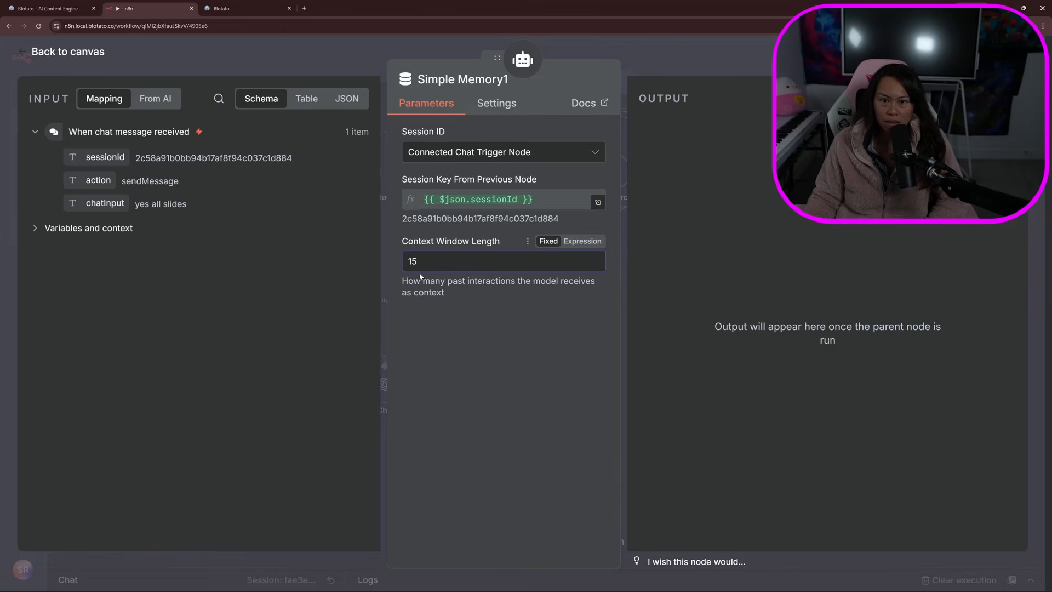
left_click(664, 56)
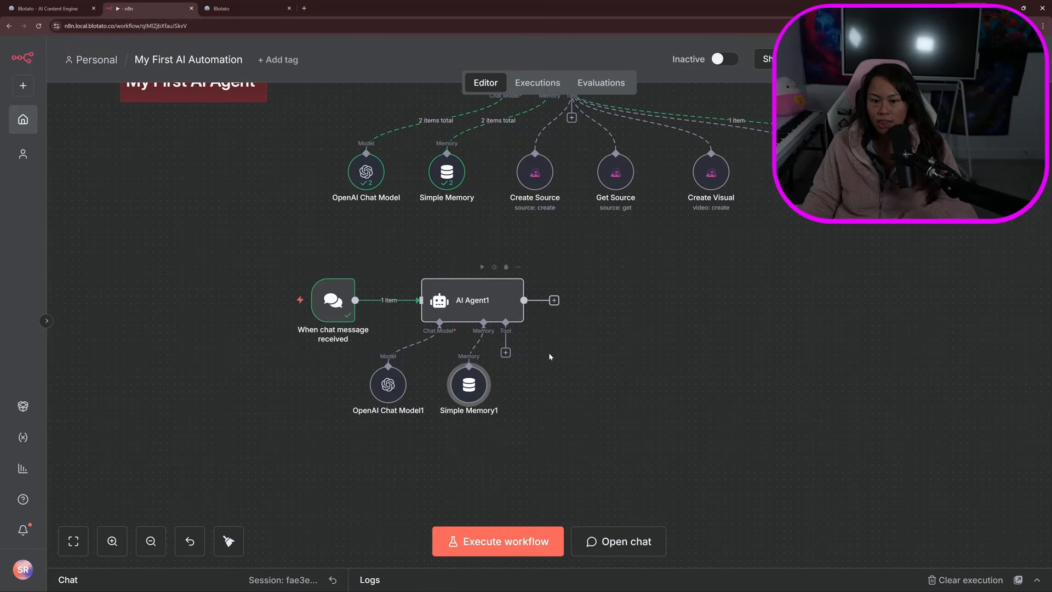
left_click_drag(253, 252, 581, 404)
left_click(573, 400)
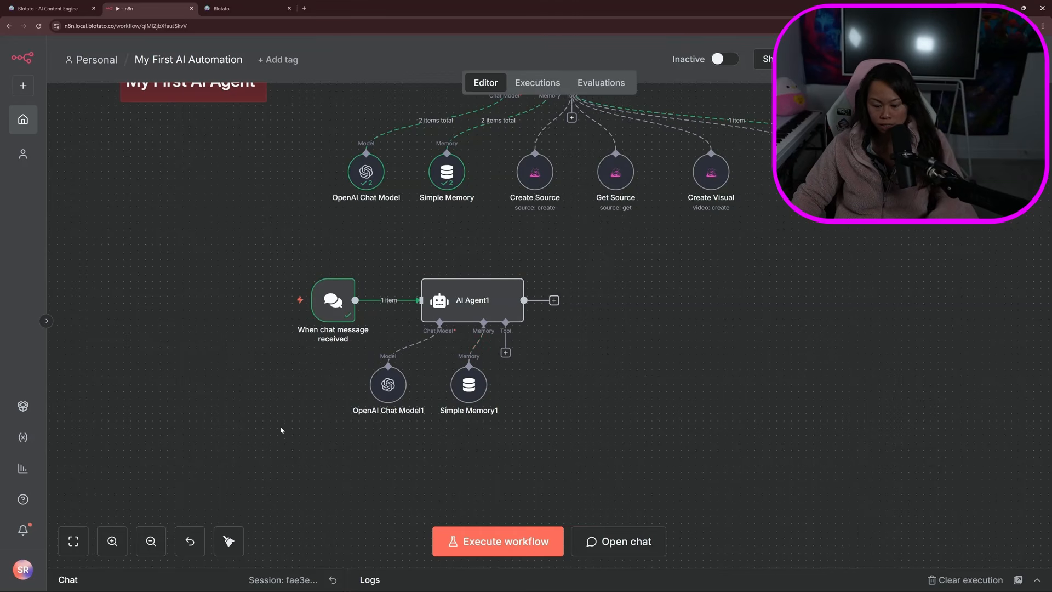
Open the workflow chat, enlarge its panel, and reset the chat session
left_click_drag(264, 440, 231, 504)
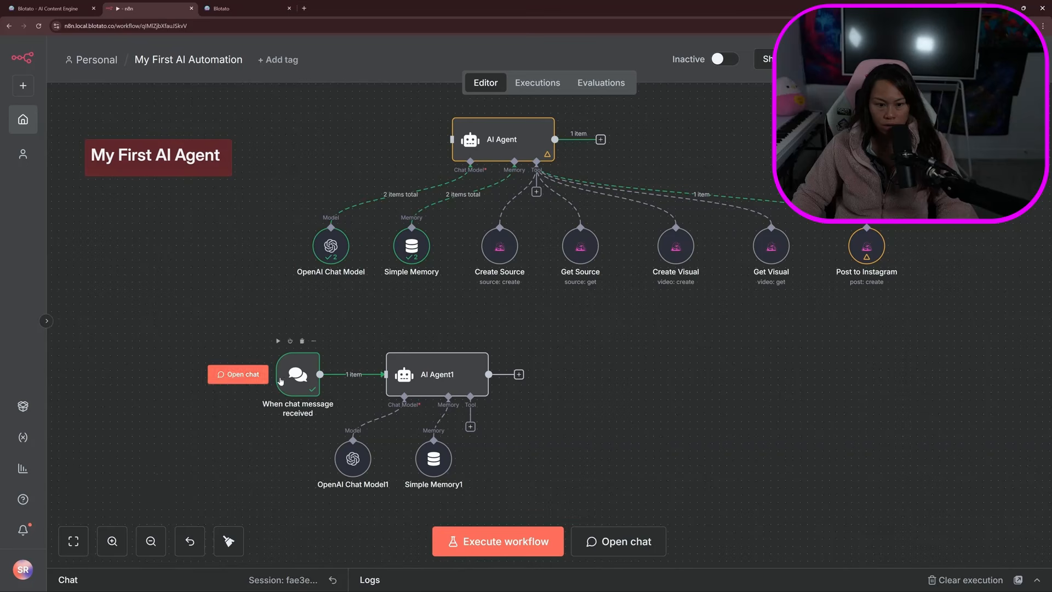
left_click(239, 378)
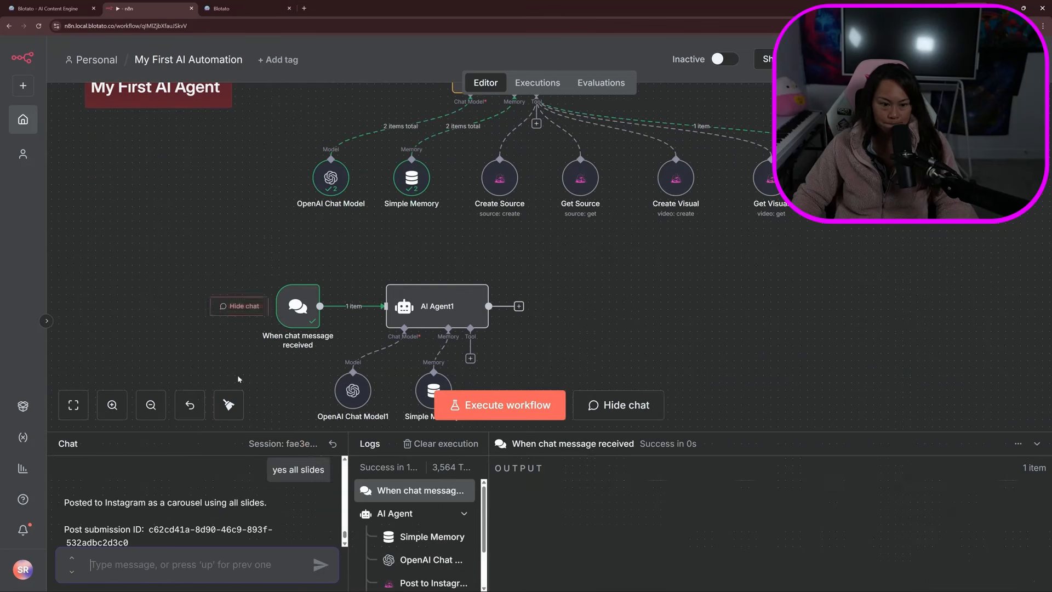
left_click_drag(291, 429, 291, 337)
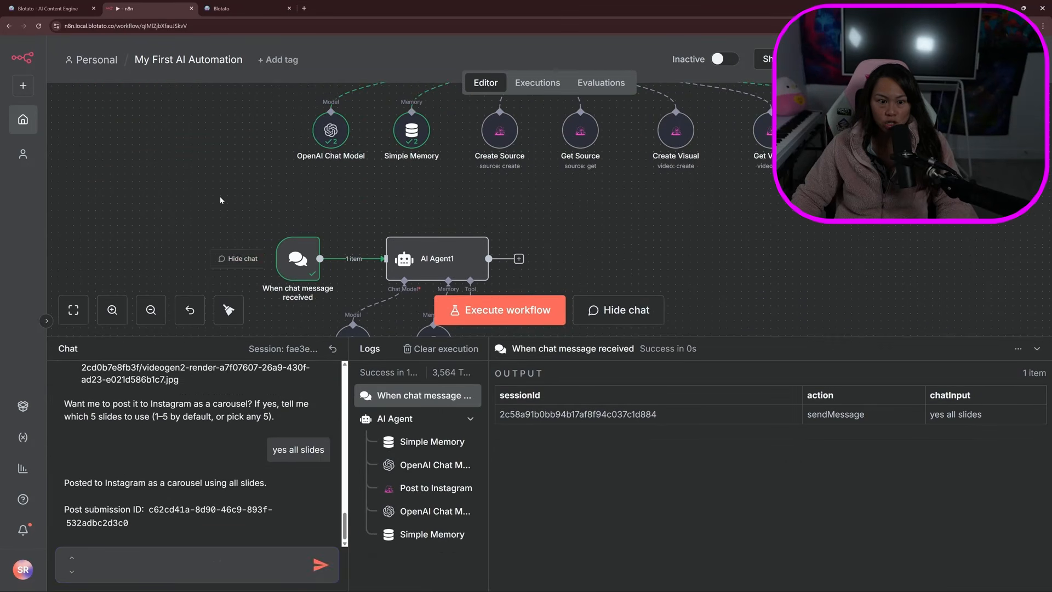
scroll(221, 200, "down", 5)
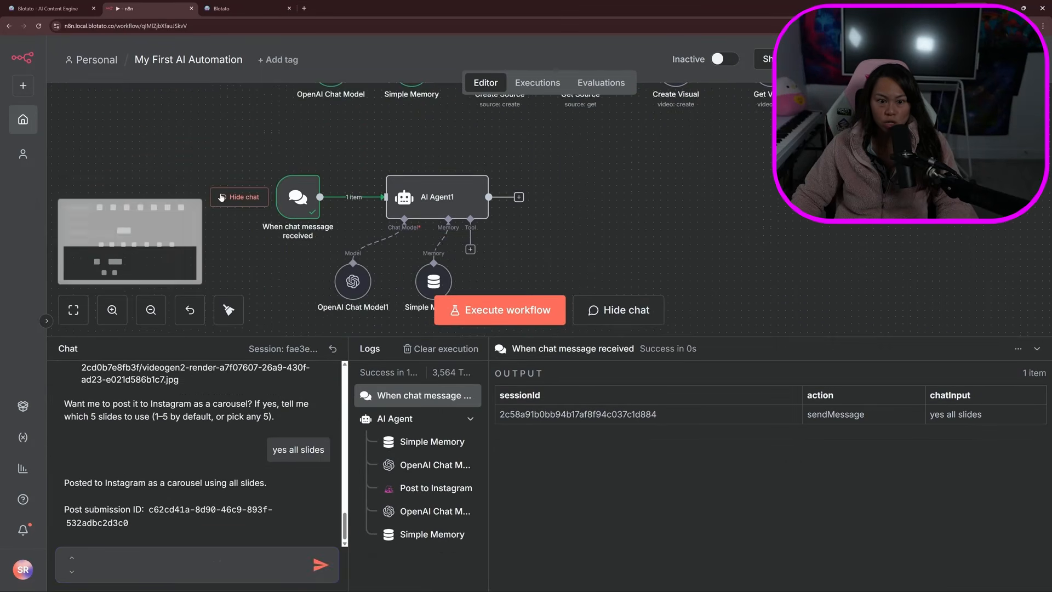
left_click(333, 349)
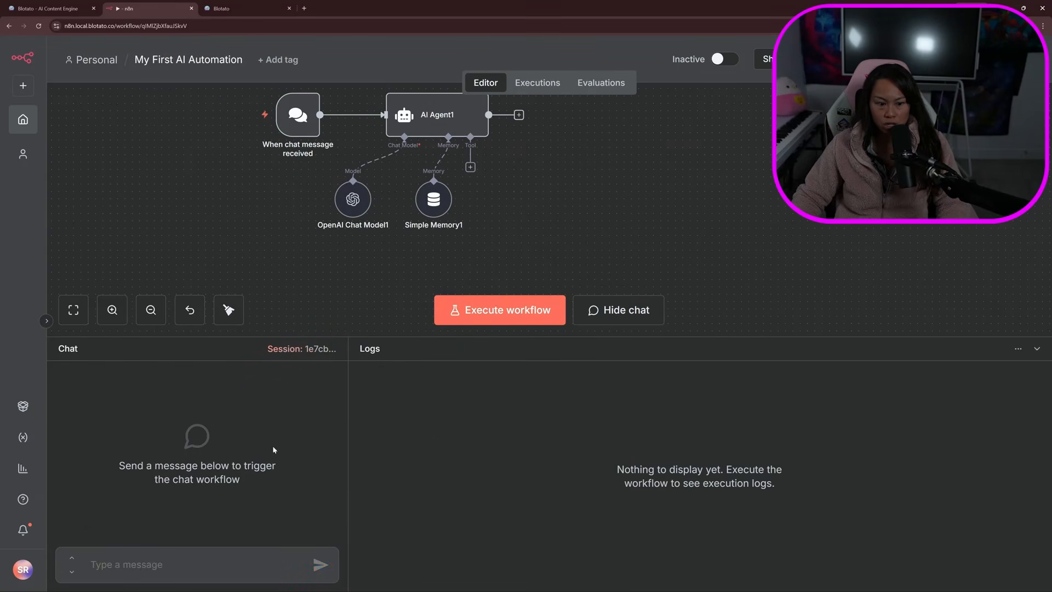
Send the chat message "what can you do?" to test AI Agent1
left_click_drag(114, 468, 241, 489)
left_click(244, 494)
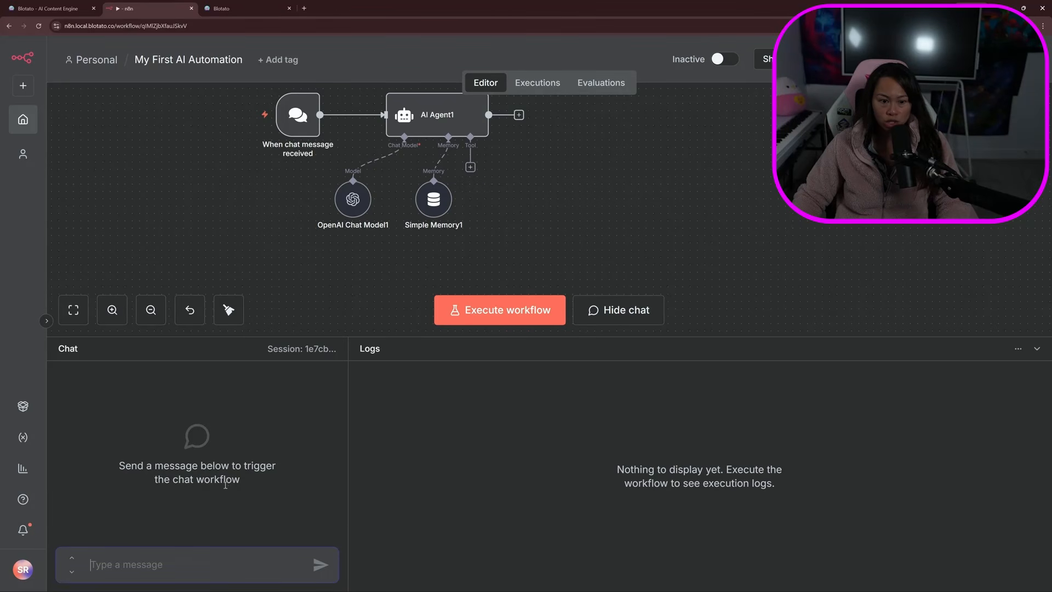
mouse_move(440, 172)
type("what can you do")
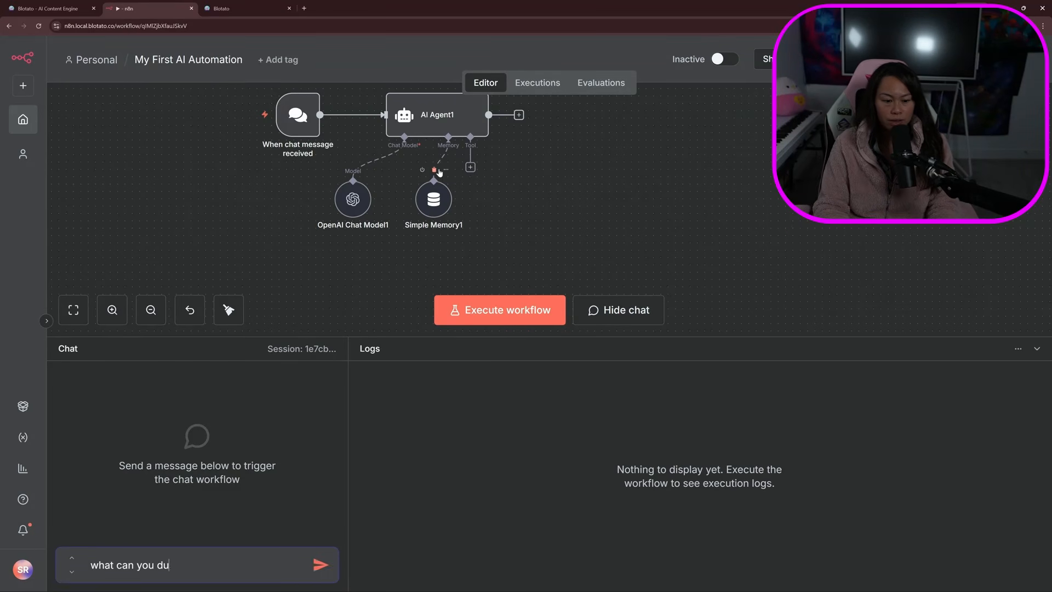
type("?")
key("Return")
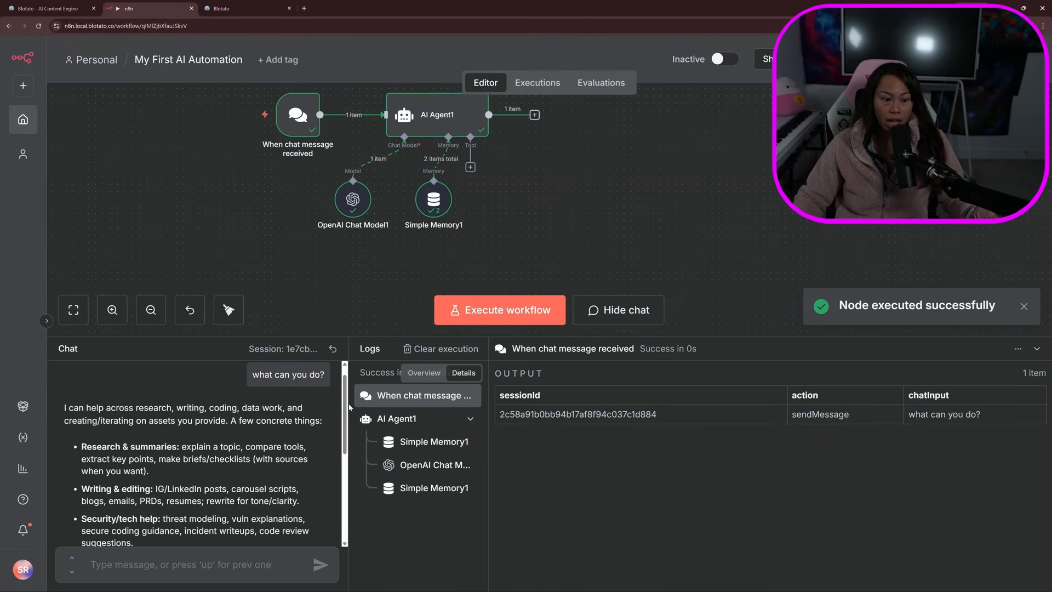
Read through the agent's chat reply and widen the logs list to inspect the run's node entries
left_click_drag(107, 409, 192, 472)
left_click(192, 475)
scroll(192, 476, "down", 1)
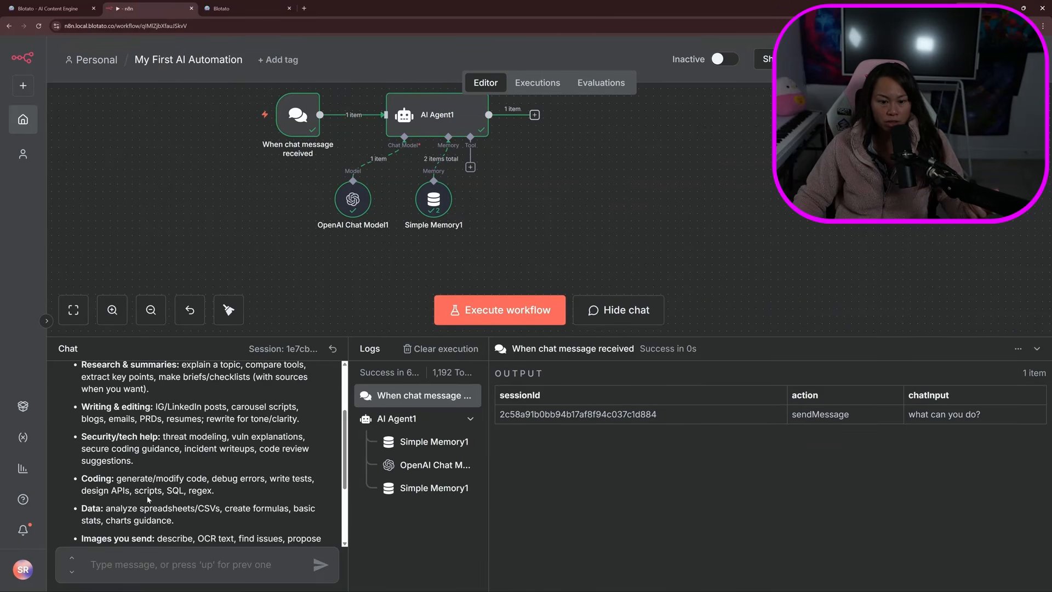
scroll(192, 466, "down", 1)
left_click_drag(489, 404, 561, 404)
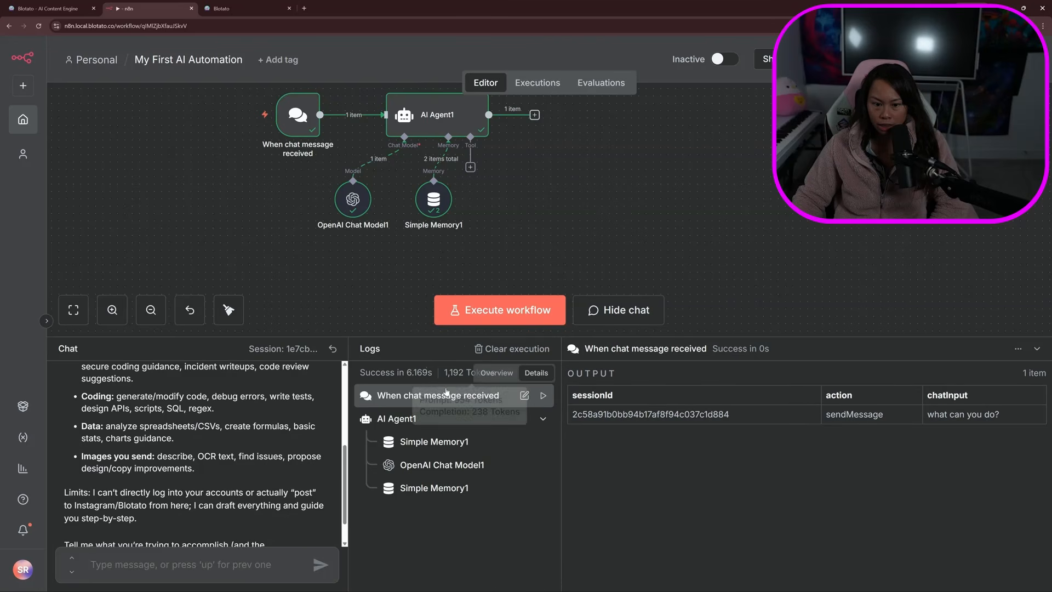
left_click(405, 404)
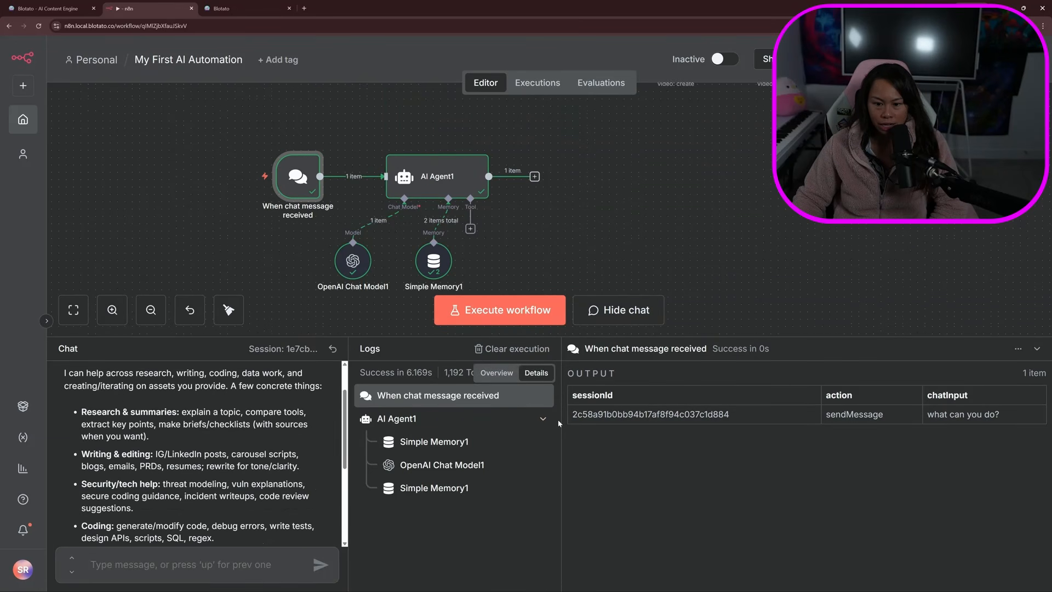
left_click_drag(561, 423, 645, 422)
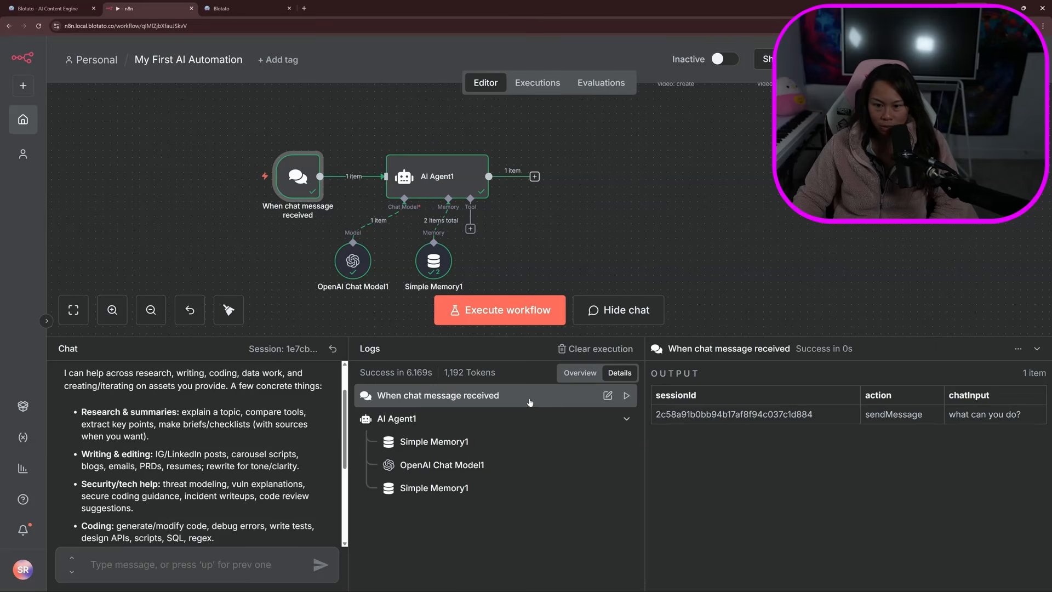
Read the rest of the agent's capability reply beside the chat trigger's output, and collapse the chat and logs area
left_click_drag(1023, 414, 951, 415)
left_click(296, 437)
scroll(269, 446, "up", 1)
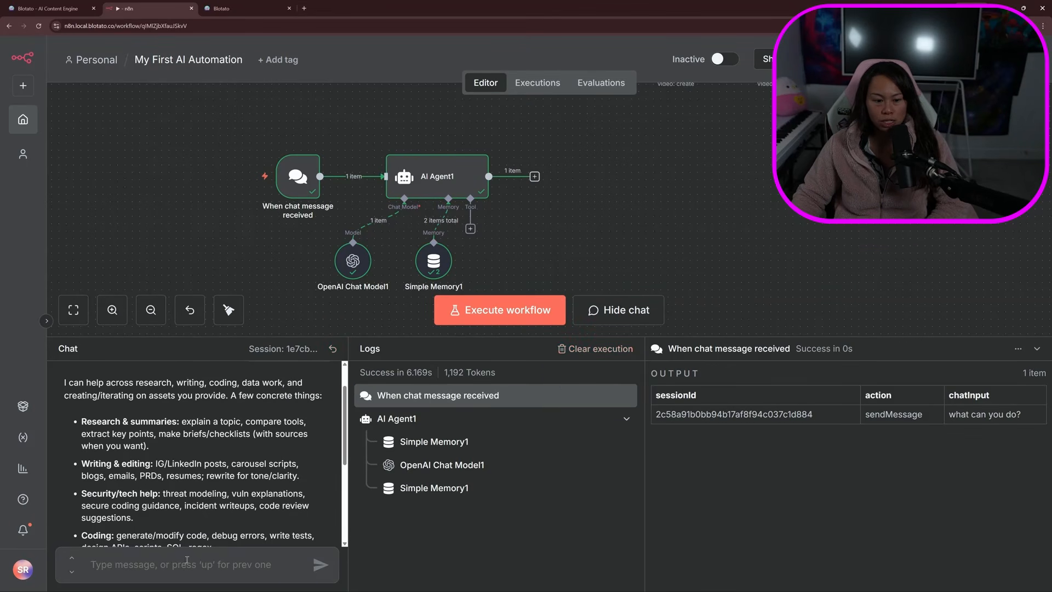
scroll(216, 535, "down", 3)
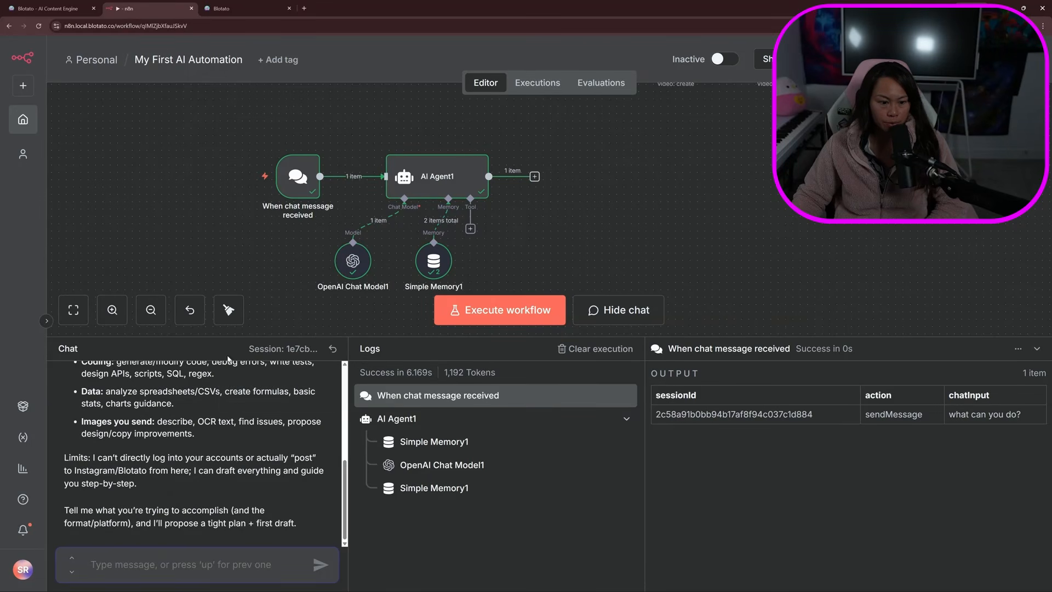
left_click_drag(583, 242, 527, 226)
scroll(592, 210, "down", 1)
scroll(605, 240, "down", 1)
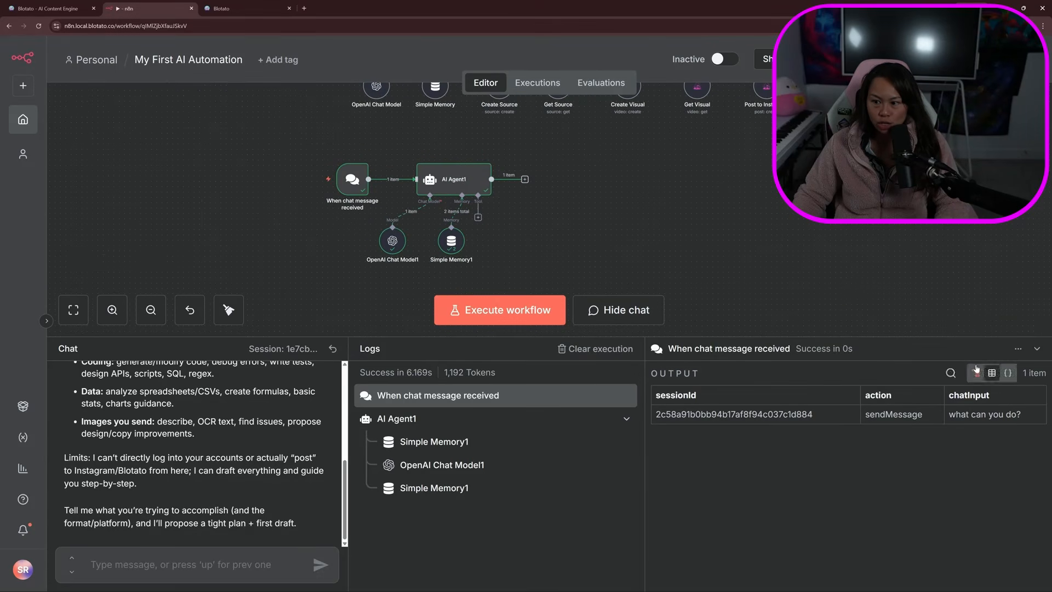
left_click(1037, 350)
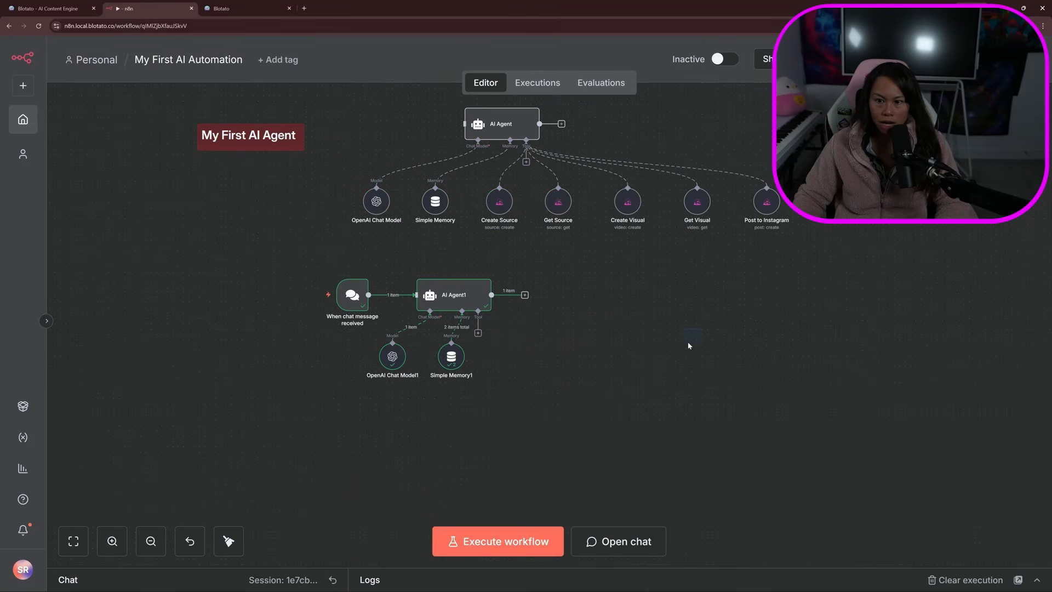
Inspect the Create visual node in My First AI Automation and view its available templates, leaving the settings as they are
scroll(656, 310, "up", 2)
scroll(655, 310, "right", 2)
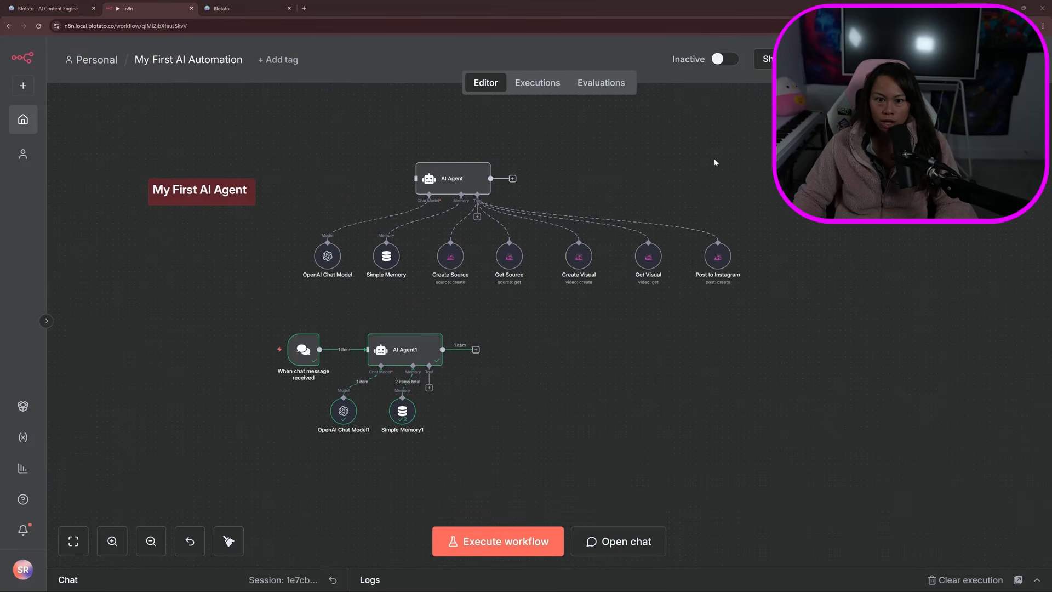
scroll(658, 179, "up", 2)
scroll(657, 180, "right", 1)
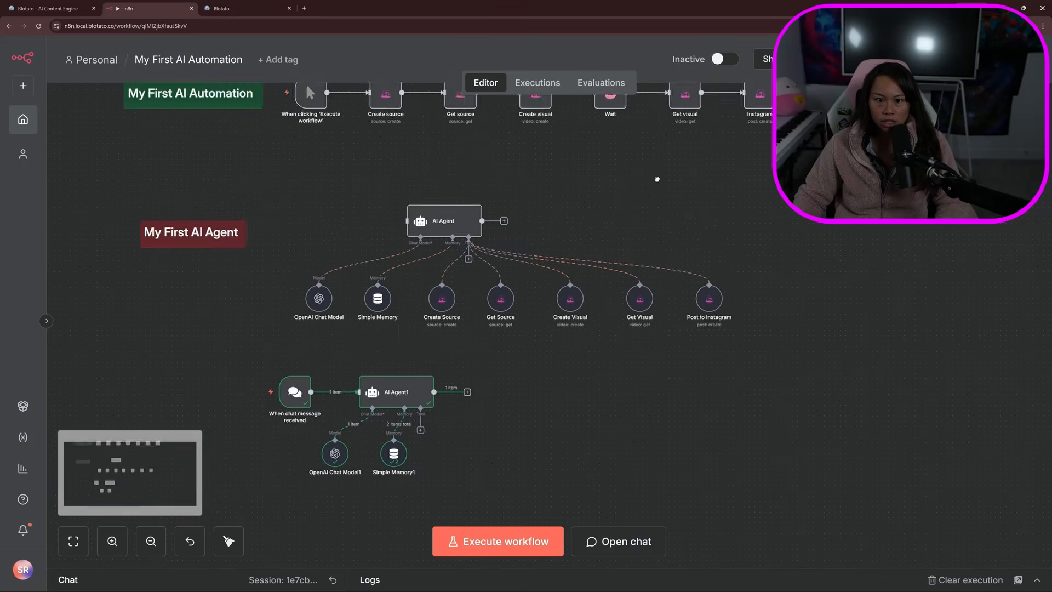
scroll(657, 180, "up", 5)
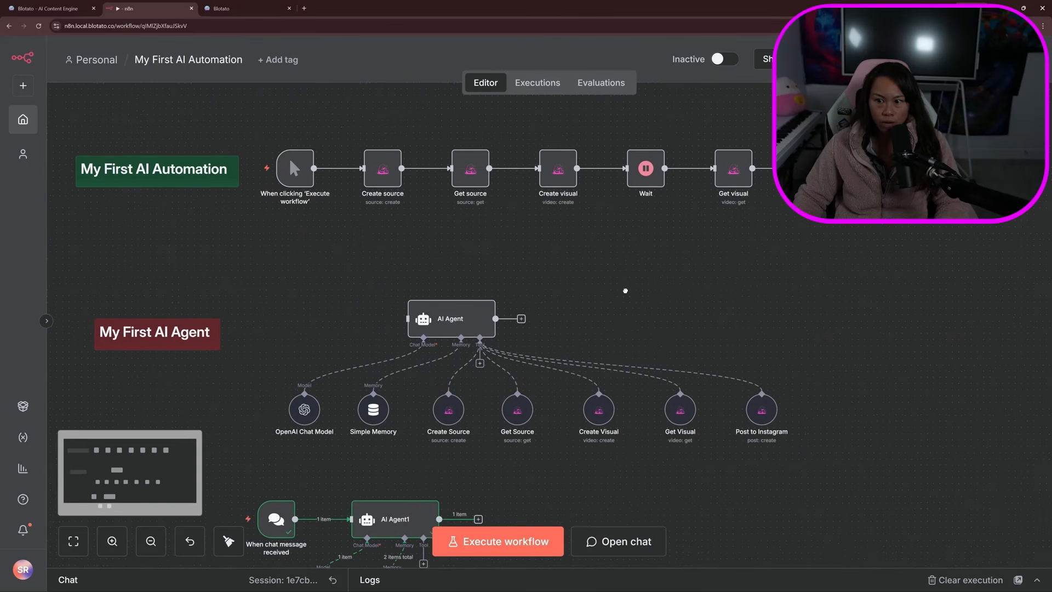
left_click_drag(625, 290, 628, 286)
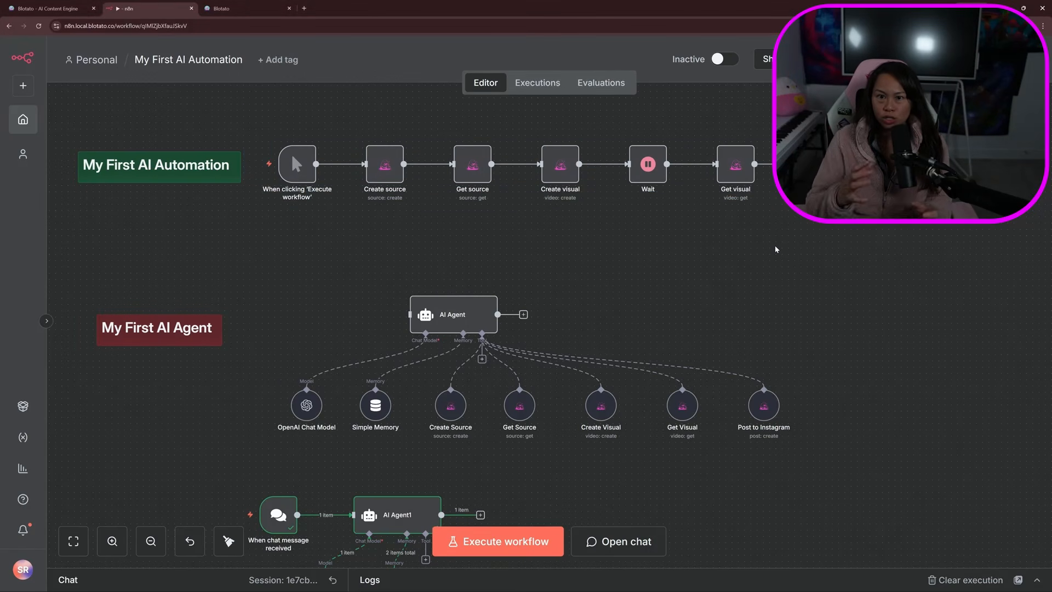
mouse_move(260, 163)
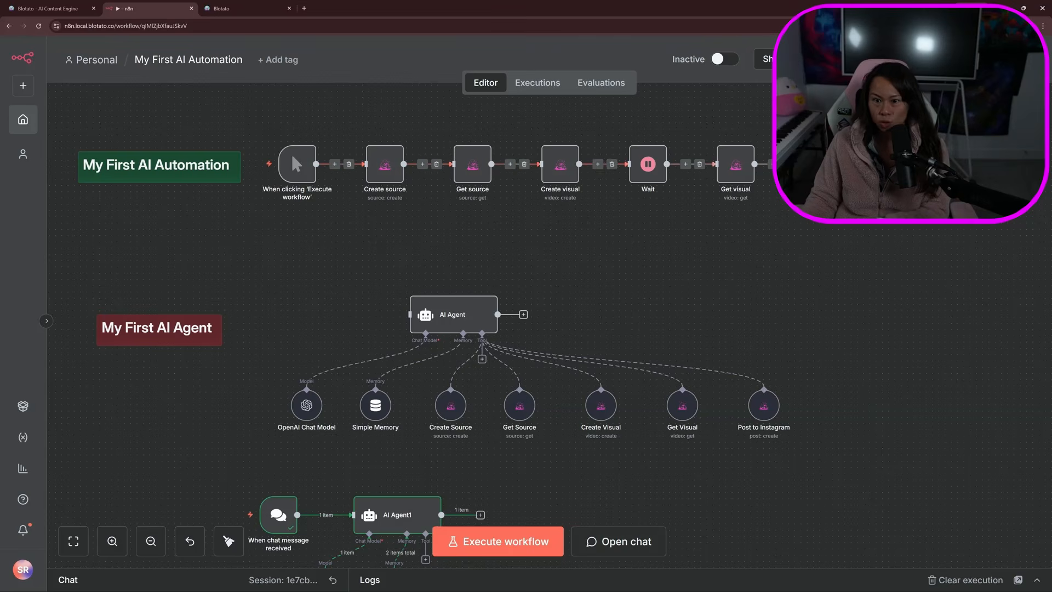
double_click(560, 164)
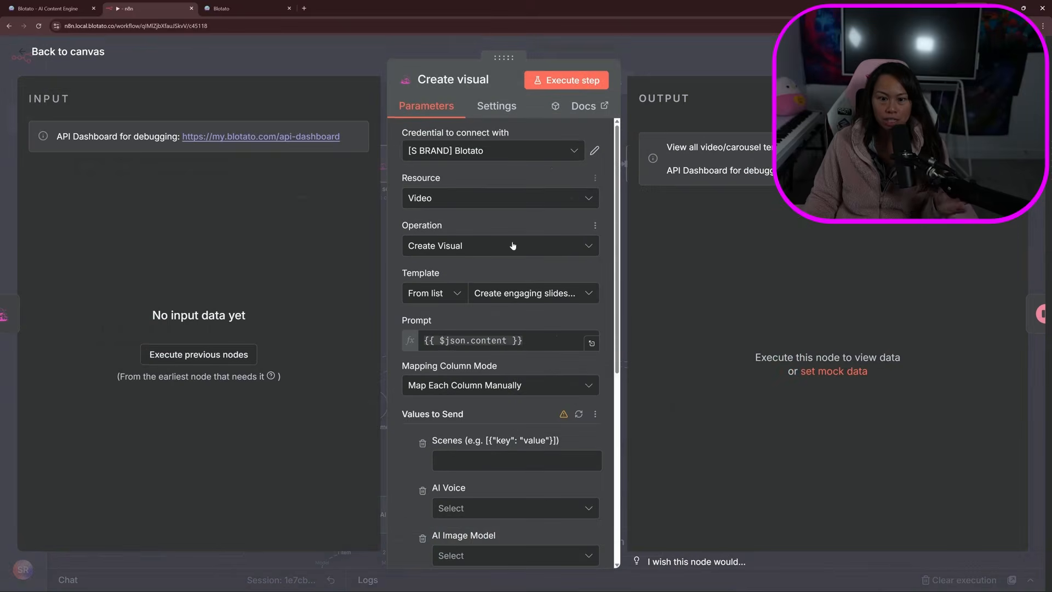
left_click(470, 293)
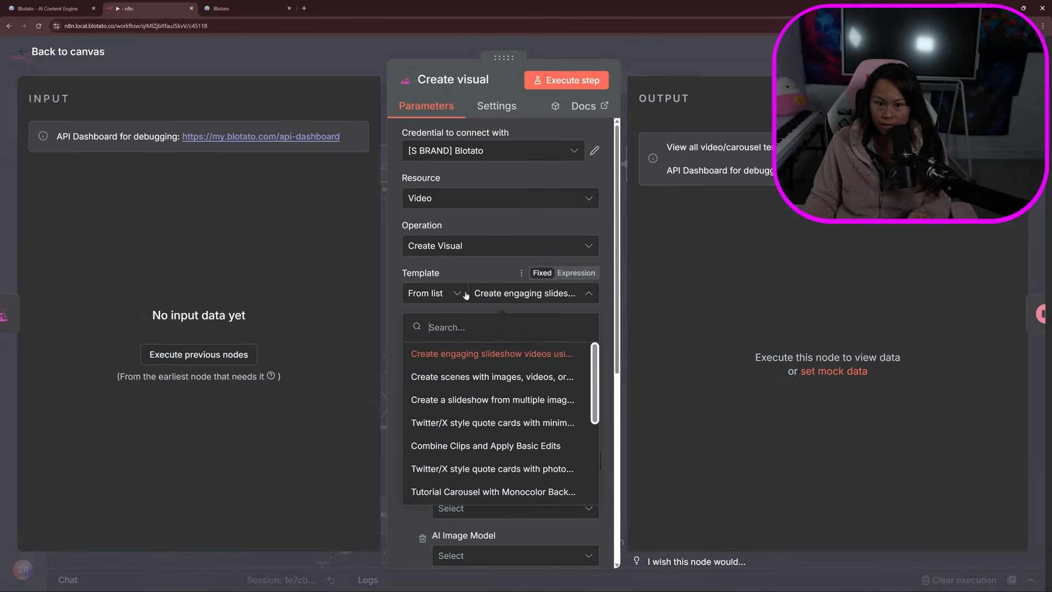
left_click(667, 63)
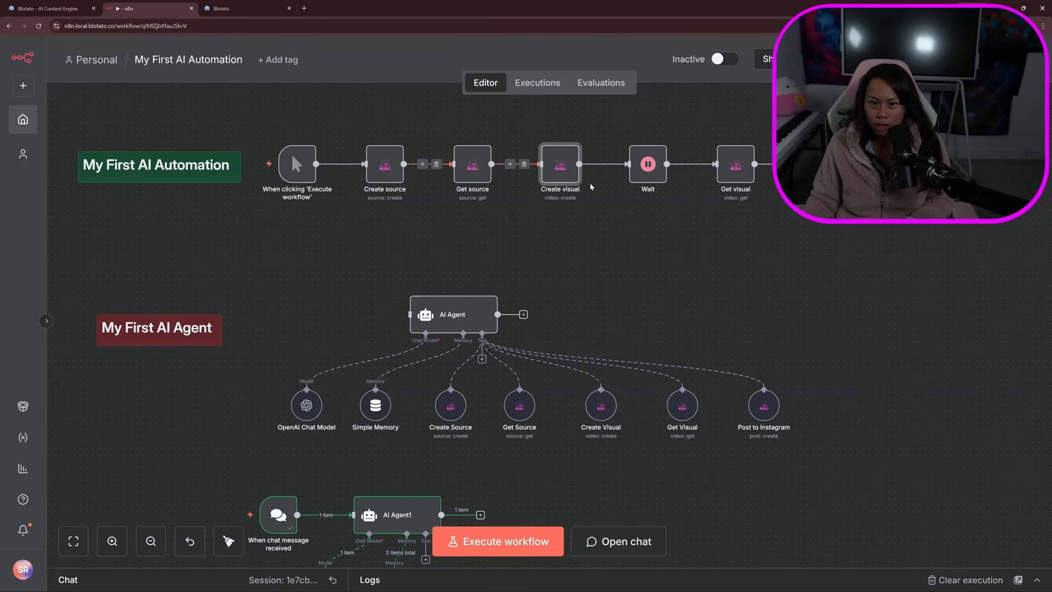
left_click(606, 248)
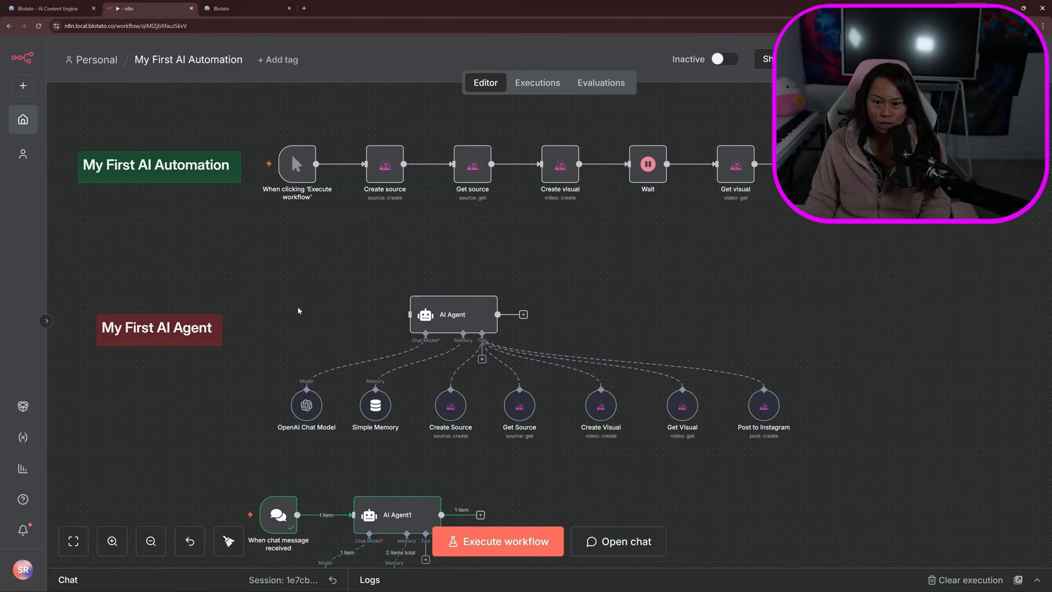
Compare the fixed node chain of My First AI Automation with the model, memory and tool nodes attached to AI Agent
scroll(304, 311, "down", 1)
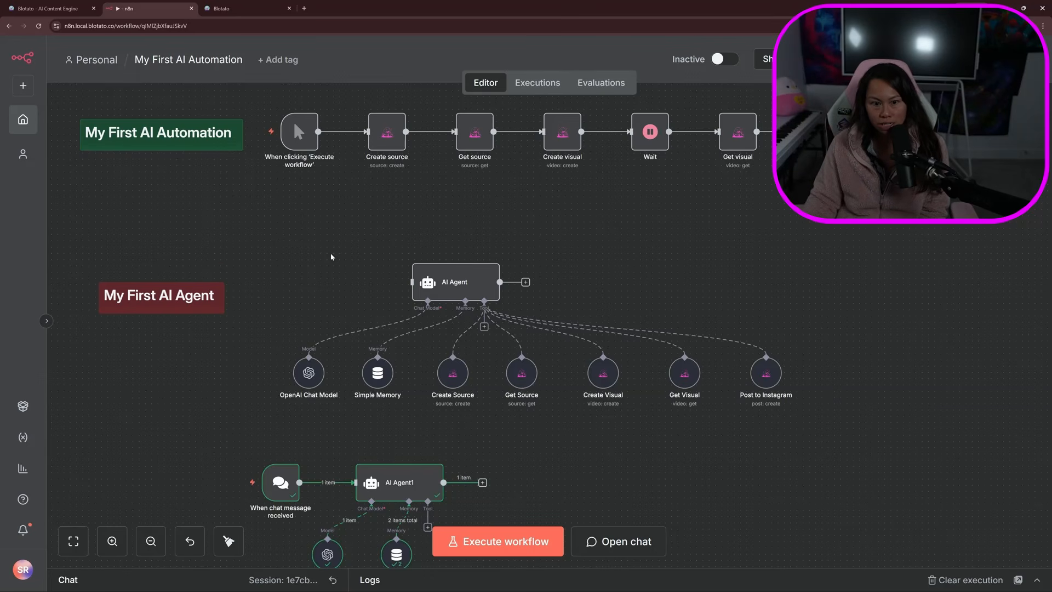
left_click_drag(761, 268, 273, 438)
left_click(309, 305)
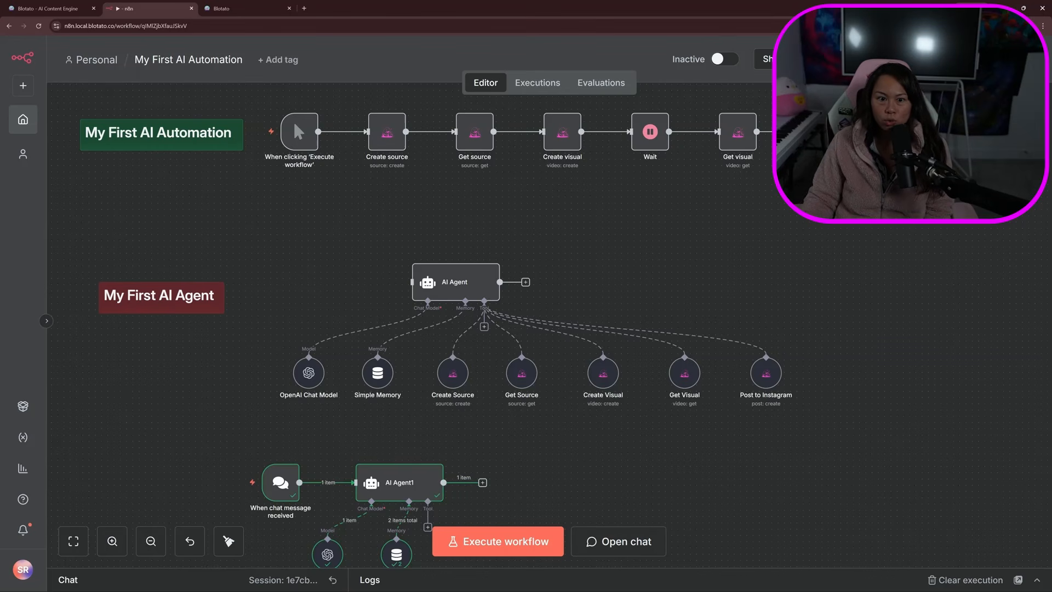
left_click_drag(888, 105, 265, 186)
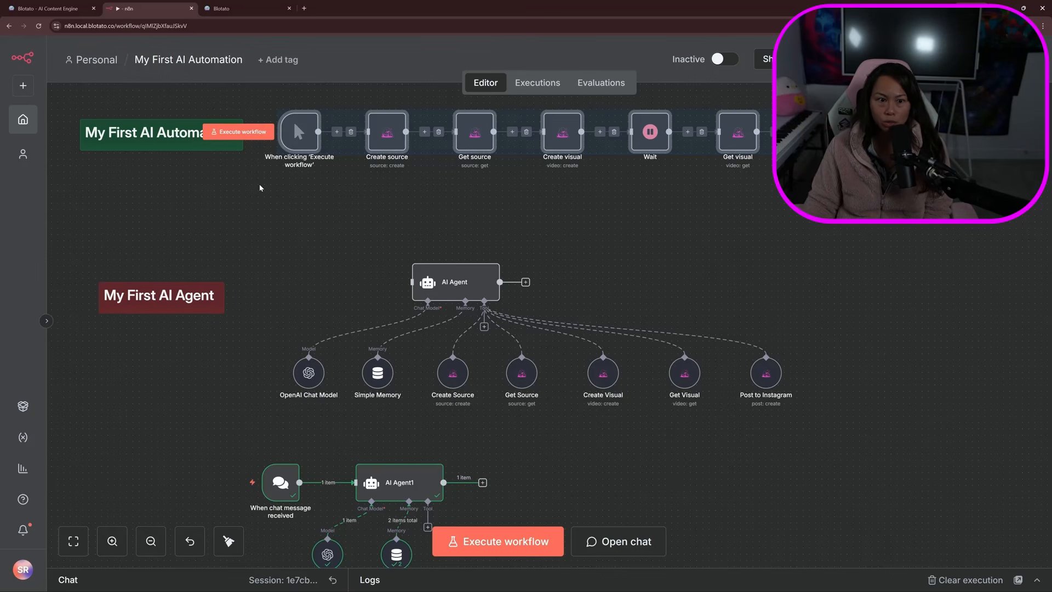
left_click(406, 210)
left_click_drag(883, 92, 248, 220)
left_click(245, 231)
left_click_drag(311, 230, 851, 460)
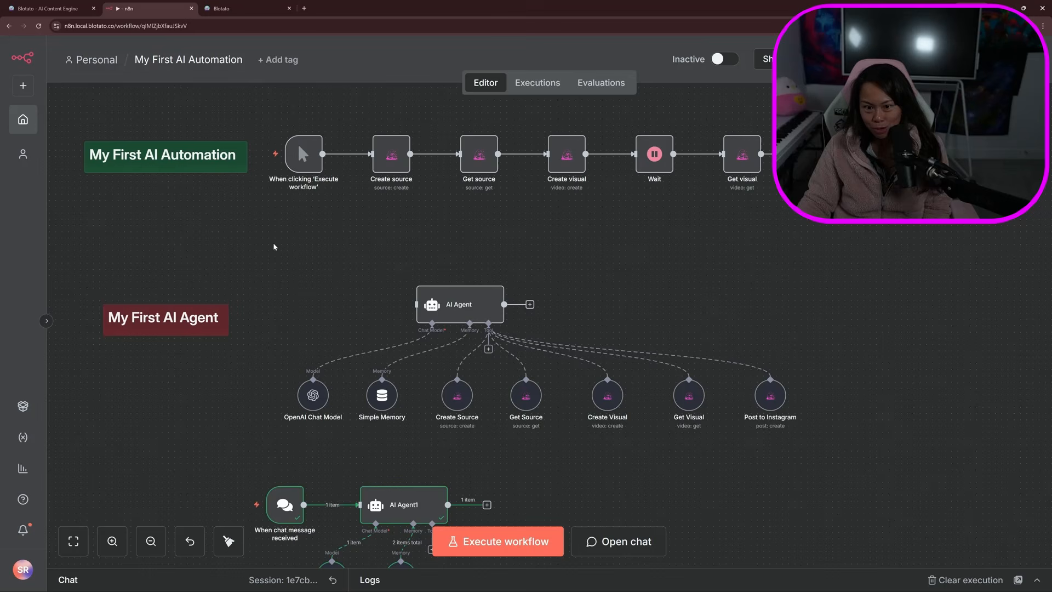
left_click_drag(277, 224, 840, 458)
left_click(842, 459)
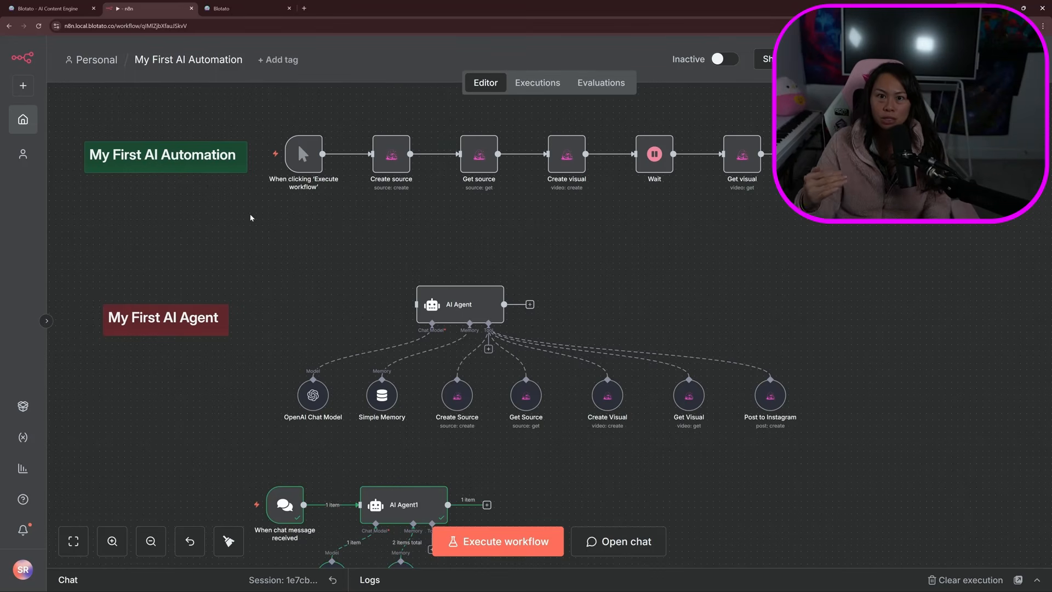
left_click_drag(263, 253, 863, 473)
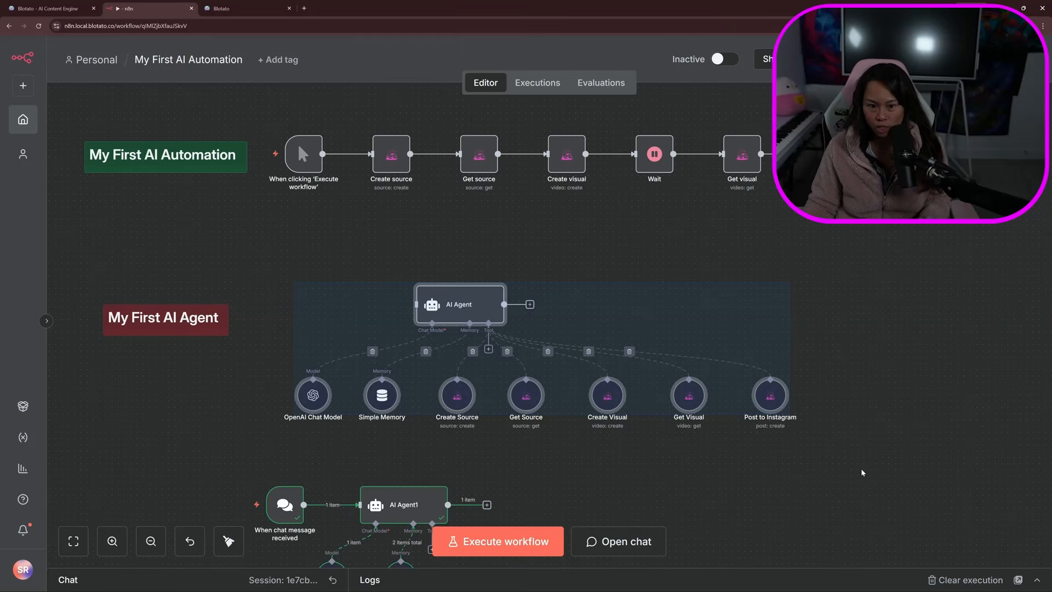
left_click(259, 400)
Shift the OpenAI Chat Model1 and Simple Memory1 nodes left beneath AI Agent1 to make room for tools
scroll(258, 399, "down", 7)
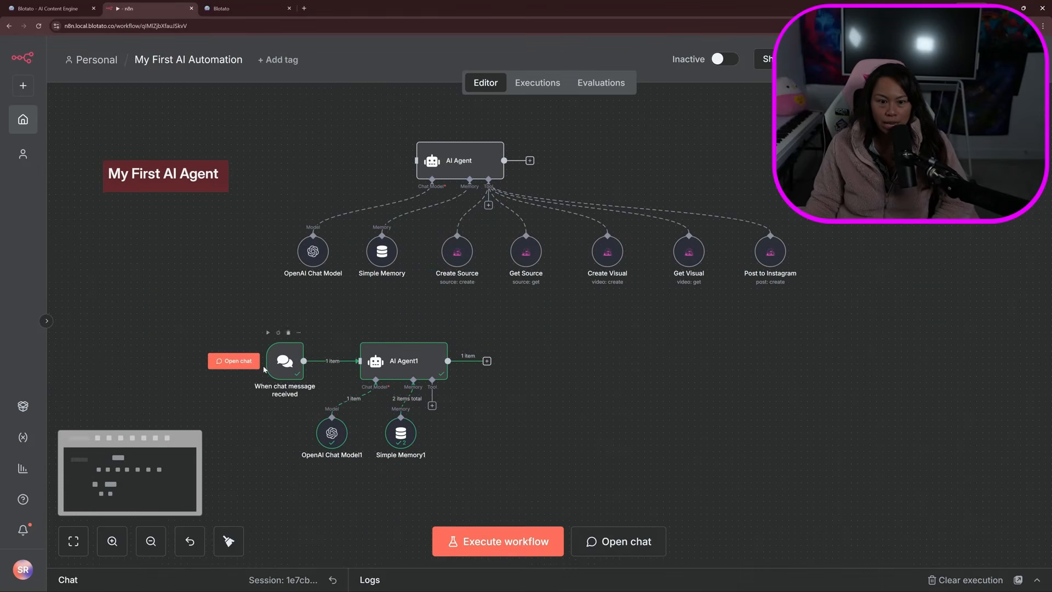
left_click_drag(331, 434, 282, 440)
left_click_drag(379, 454, 328, 466)
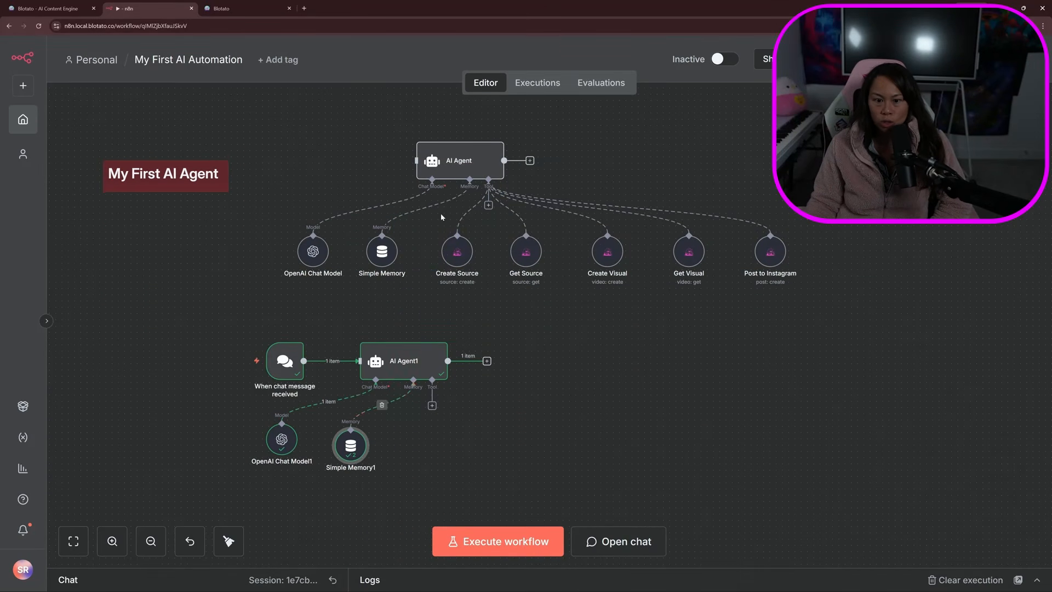
Attach a Blotato tool to AI Agent1 with resource Source and operation Create, letting the model define the URL
left_click(432, 405)
scroll(910, 411, "down", 10)
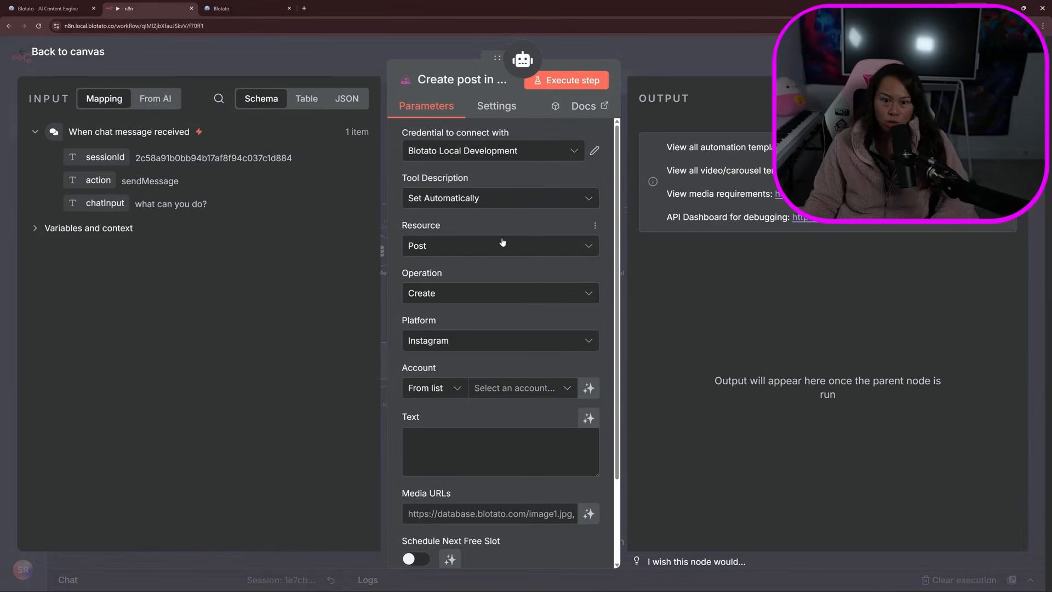
left_click(486, 246)
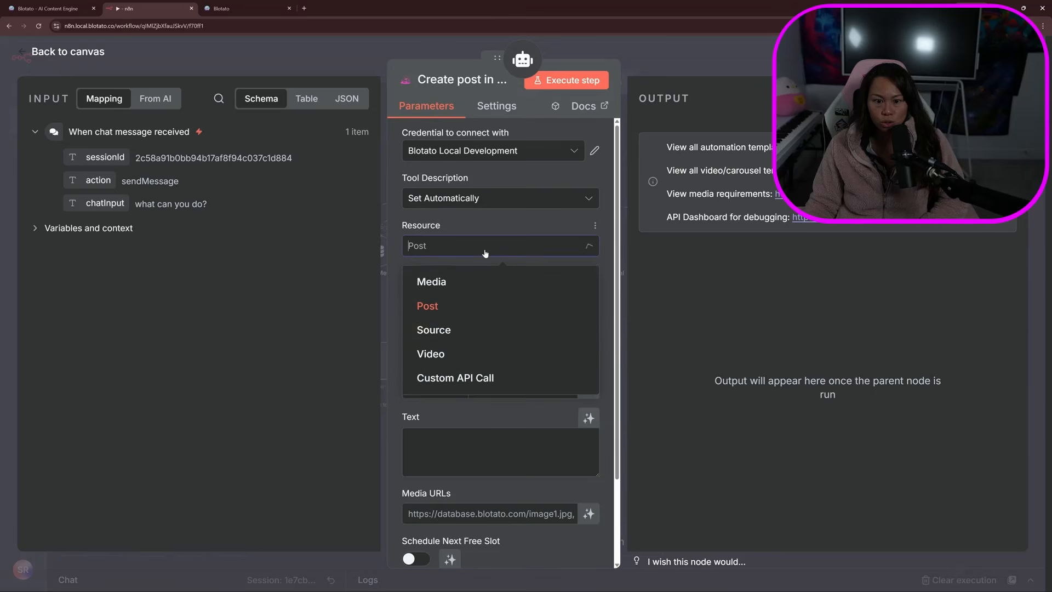
left_click(460, 331)
left_click(467, 386)
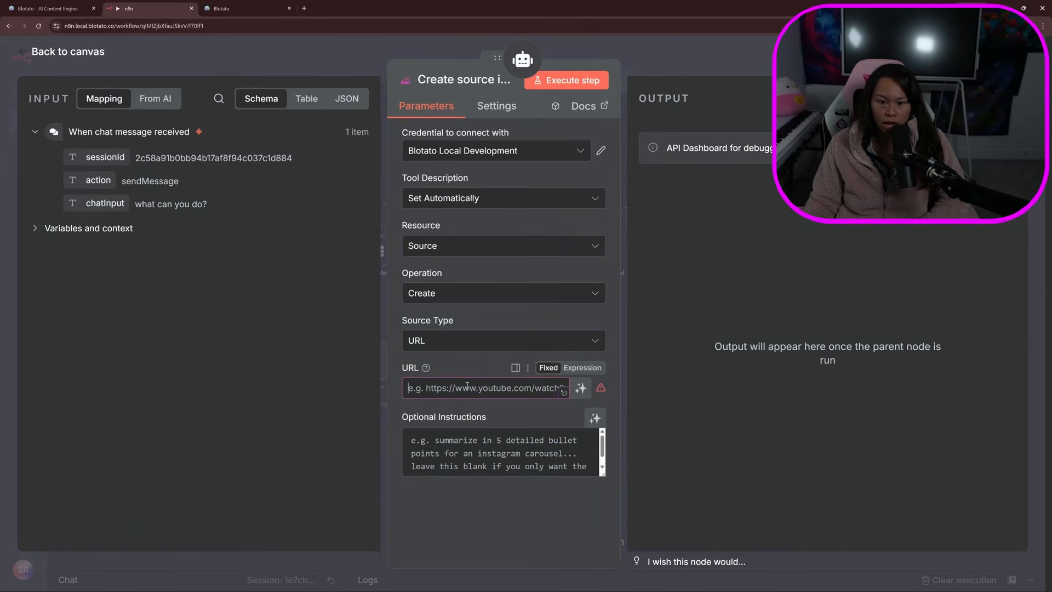
left_click(564, 393)
left_click(640, 38)
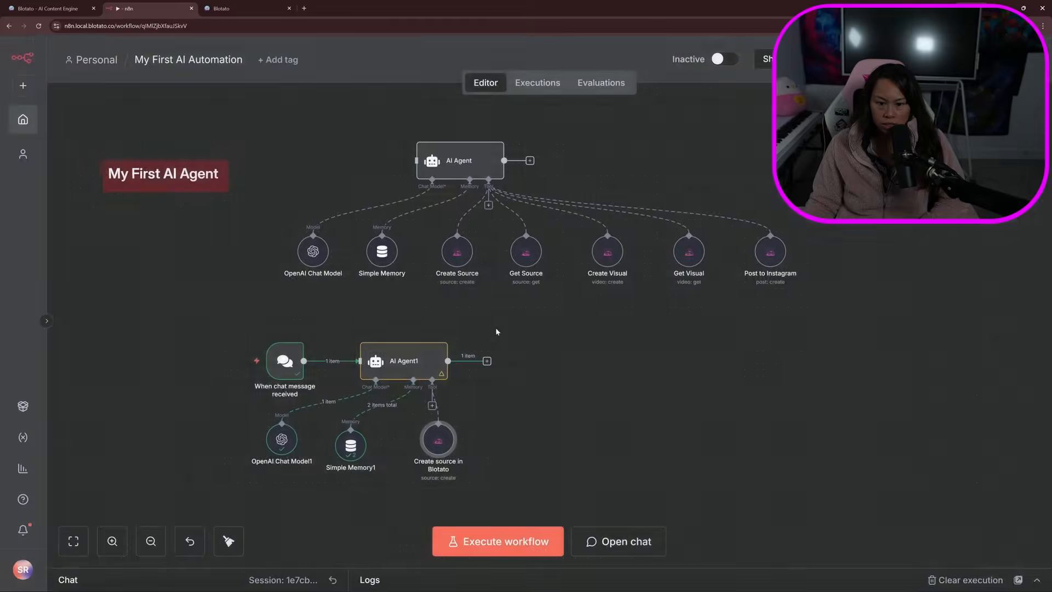
Attach a second Blotato tool to AI Agent1 with resource Source and operation Get, letting the model define the Source ID
left_click(429, 405)
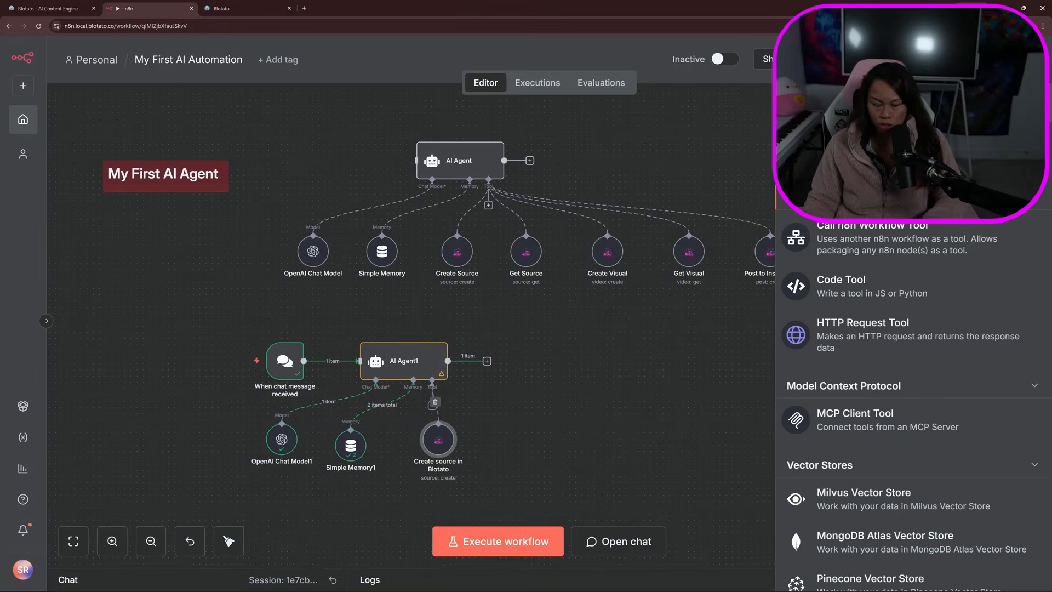
scroll(913, 384, "down", 6)
left_click(838, 345)
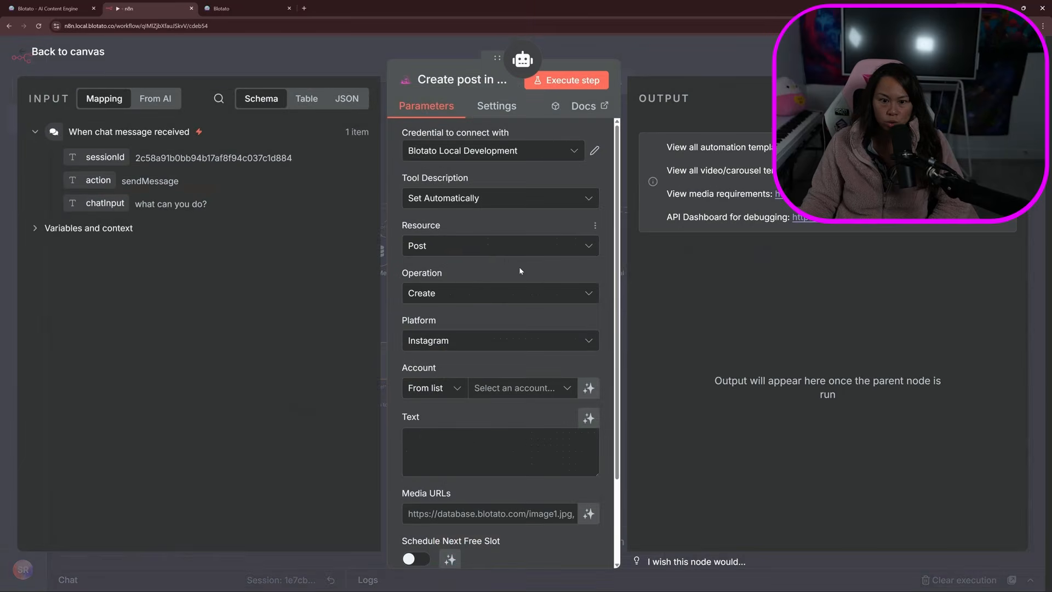
left_click(490, 296)
left_click(472, 251)
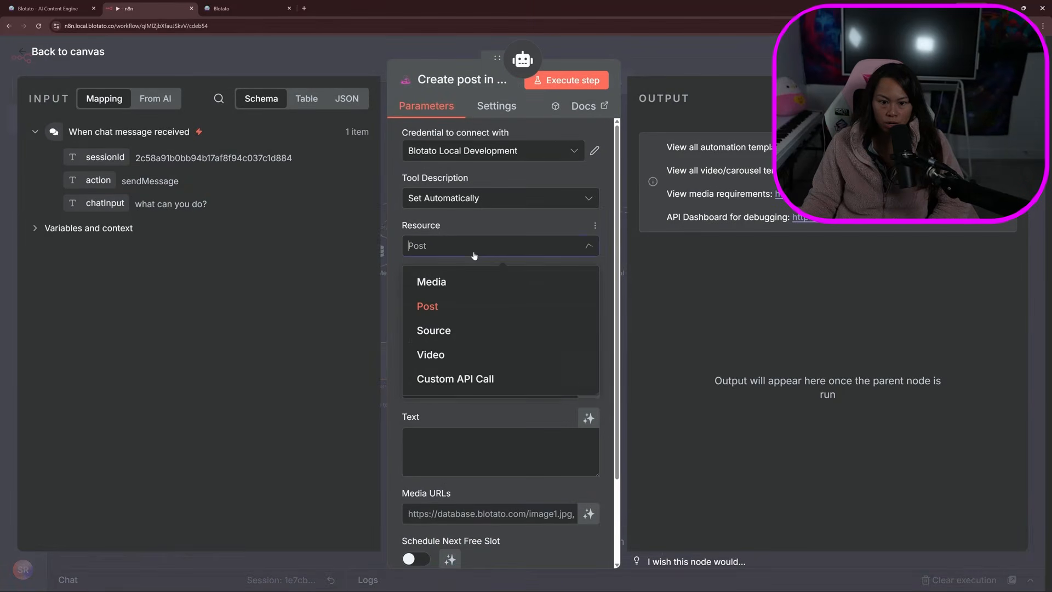
left_click(484, 334)
left_click(472, 296)
left_click(484, 375)
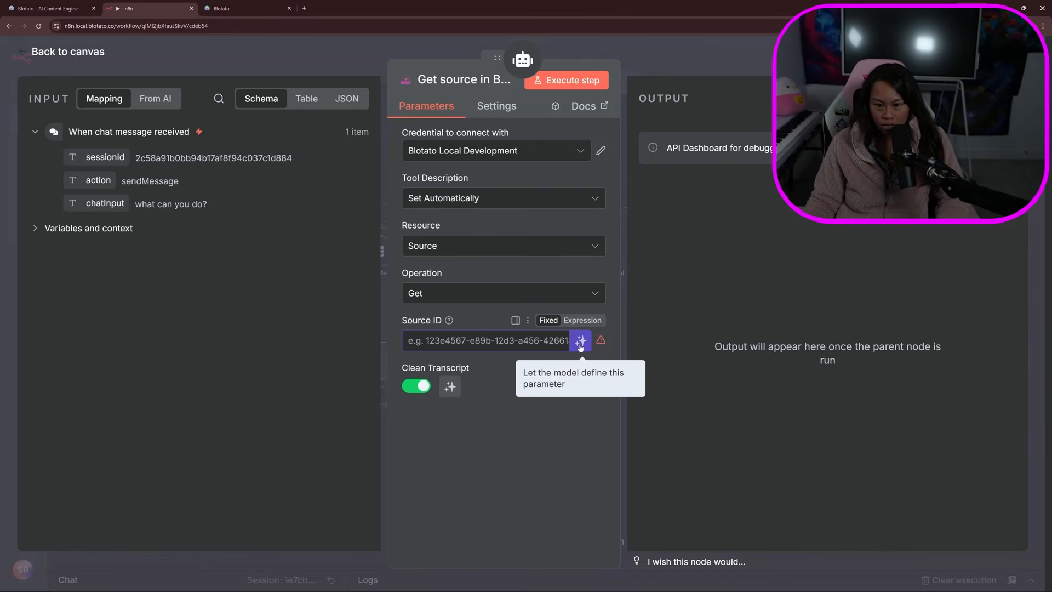
mouse_move(601, 341)
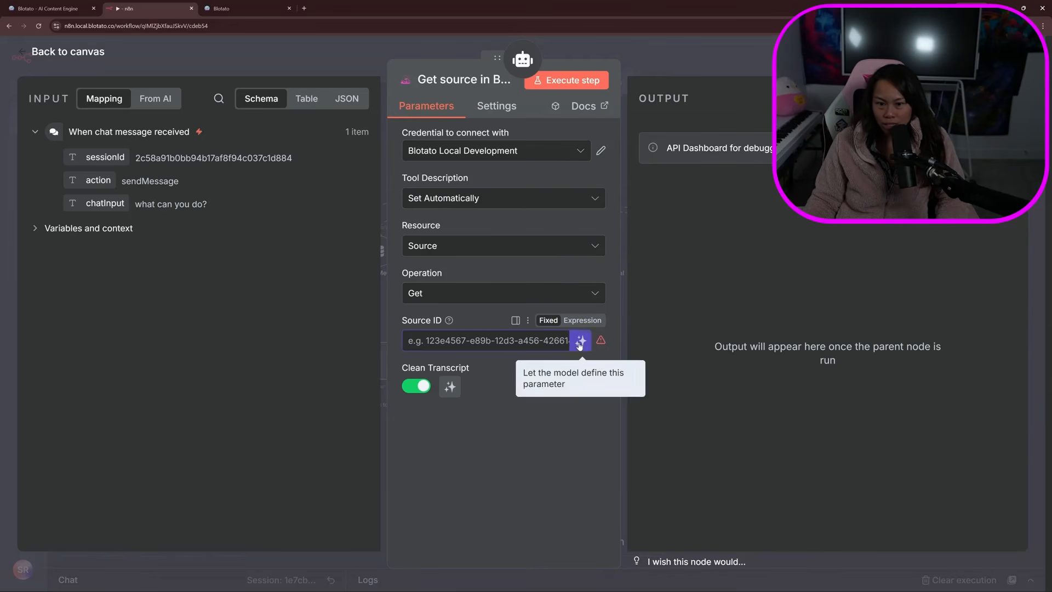
left_click(580, 341)
key("Escape")
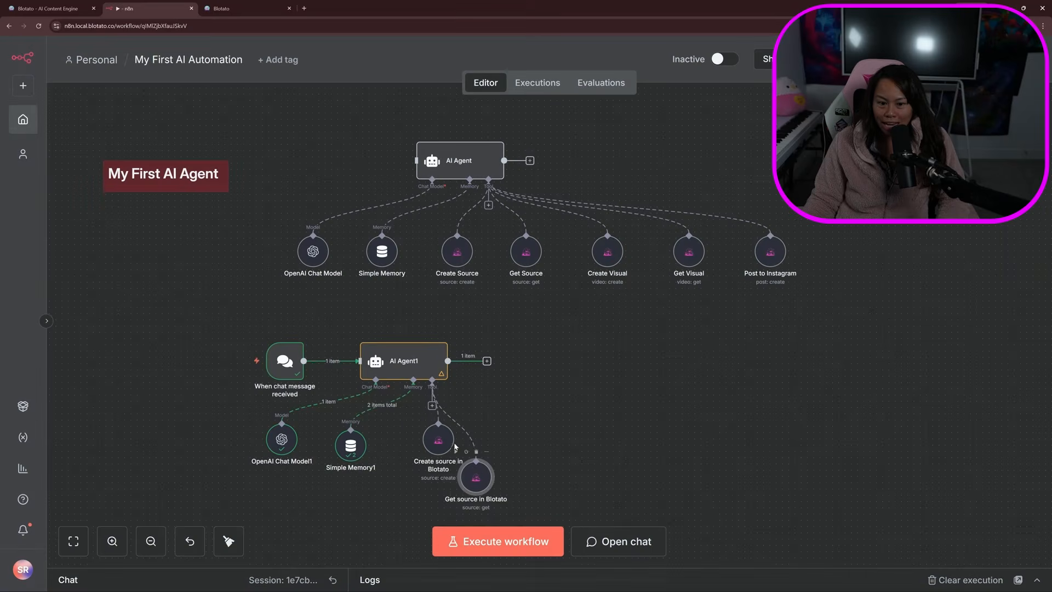
Line up the two Blotato source tools beside Simple Memory1 and check the model-defined parameters in each
left_click_drag(476, 477, 483, 447)
left_click_drag(409, 454, 415, 448)
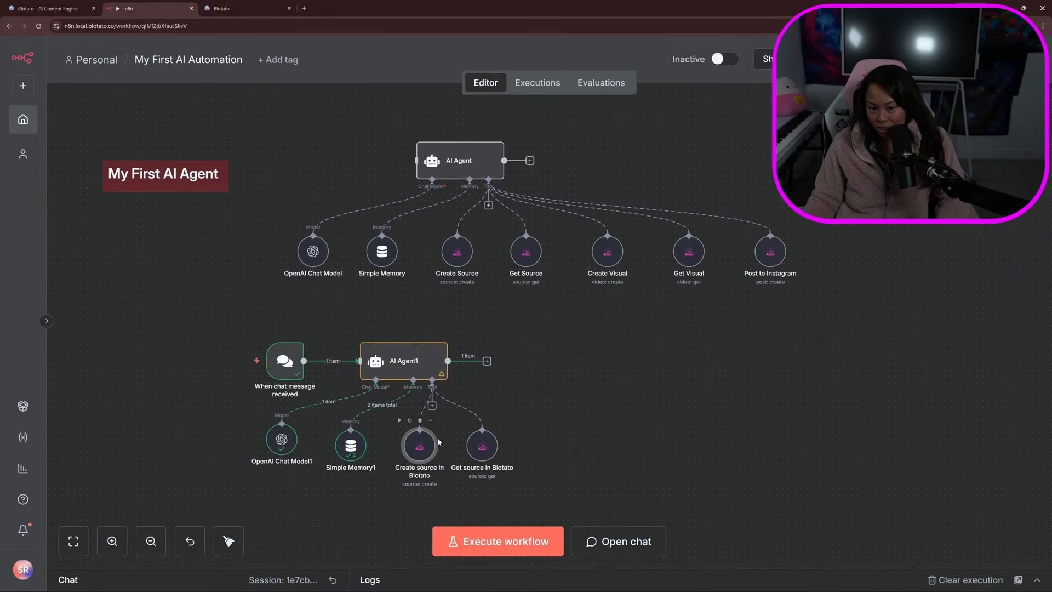
double_click(420, 447)
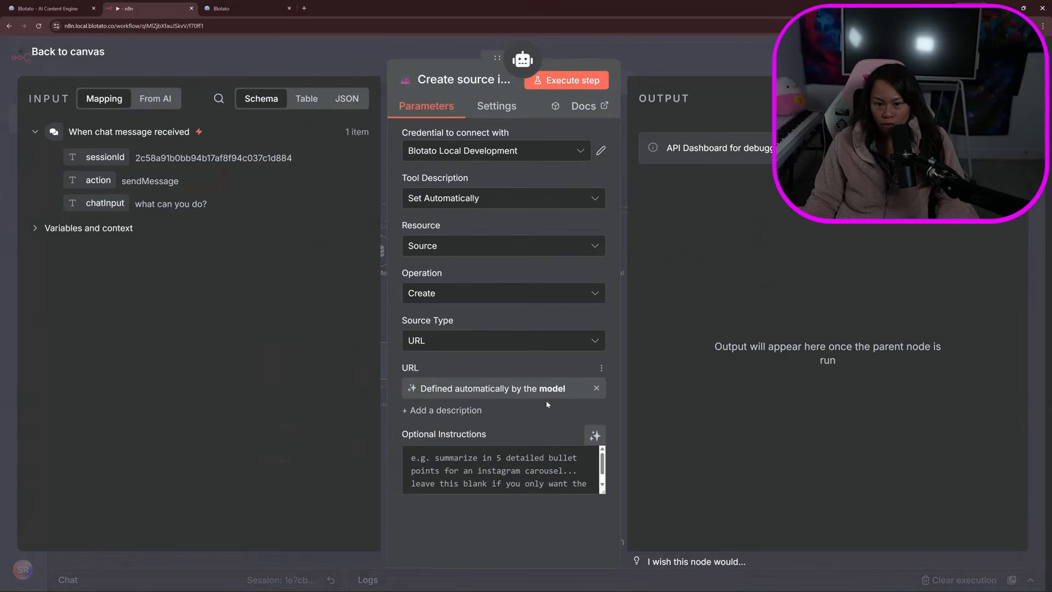
left_click(660, 66)
double_click(483, 445)
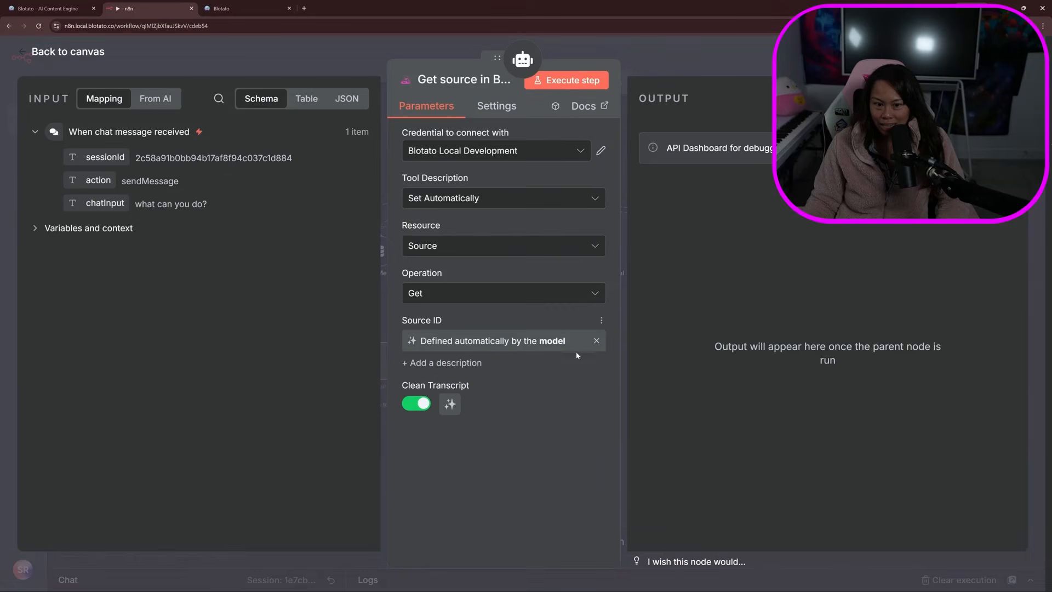
left_click(662, 37)
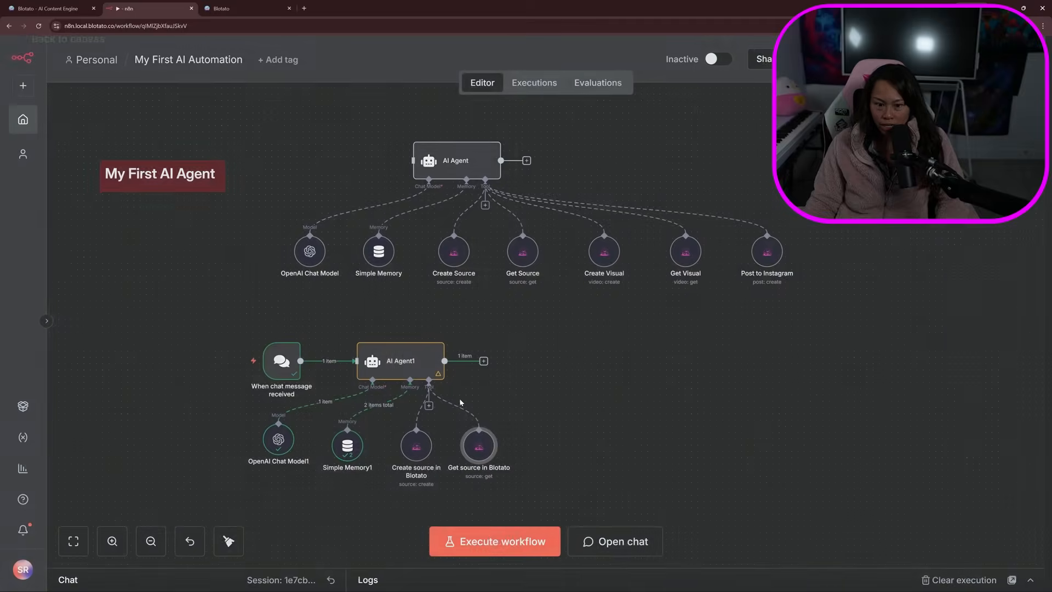
Switch the credential of both the Create source and Get source tools under AI Agent1 to [S BRAND] Blotato
double_click(421, 449)
left_click(470, 154)
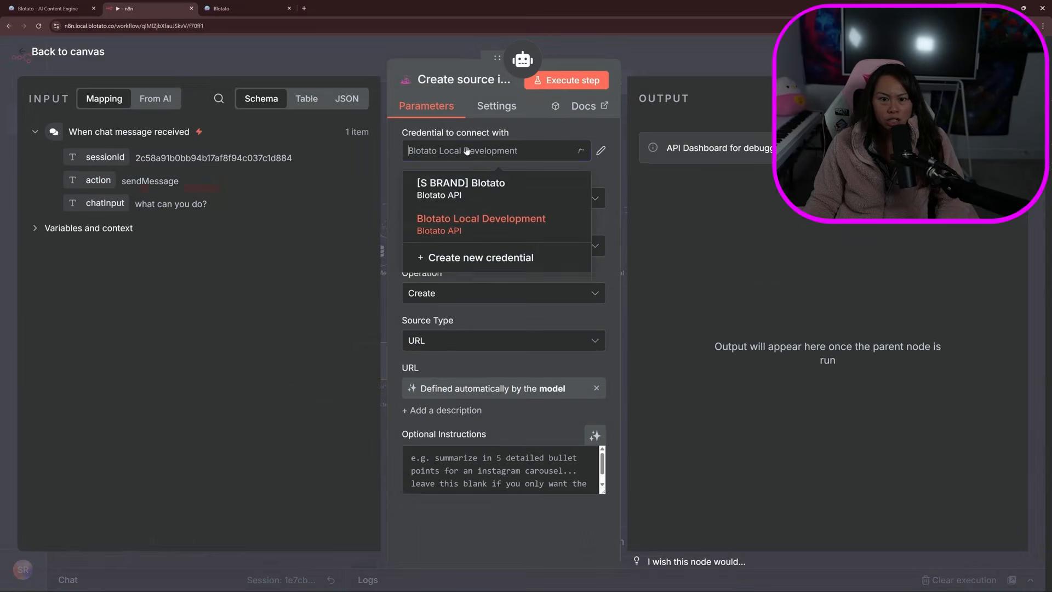
left_click(472, 188)
left_click(642, 68)
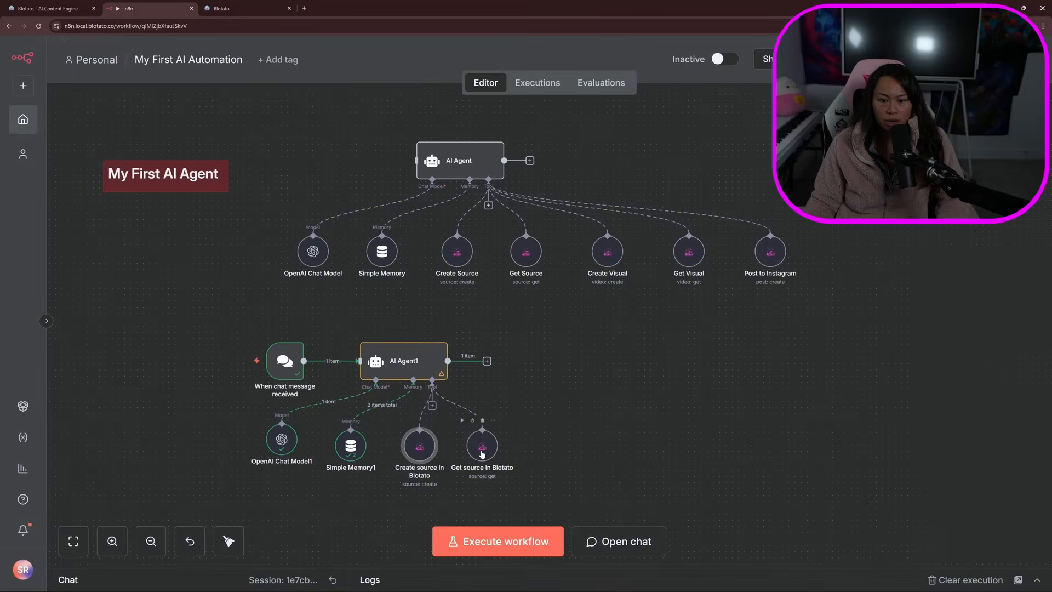
double_click(481, 452)
left_click(493, 147)
left_click(471, 181)
left_click(682, 66)
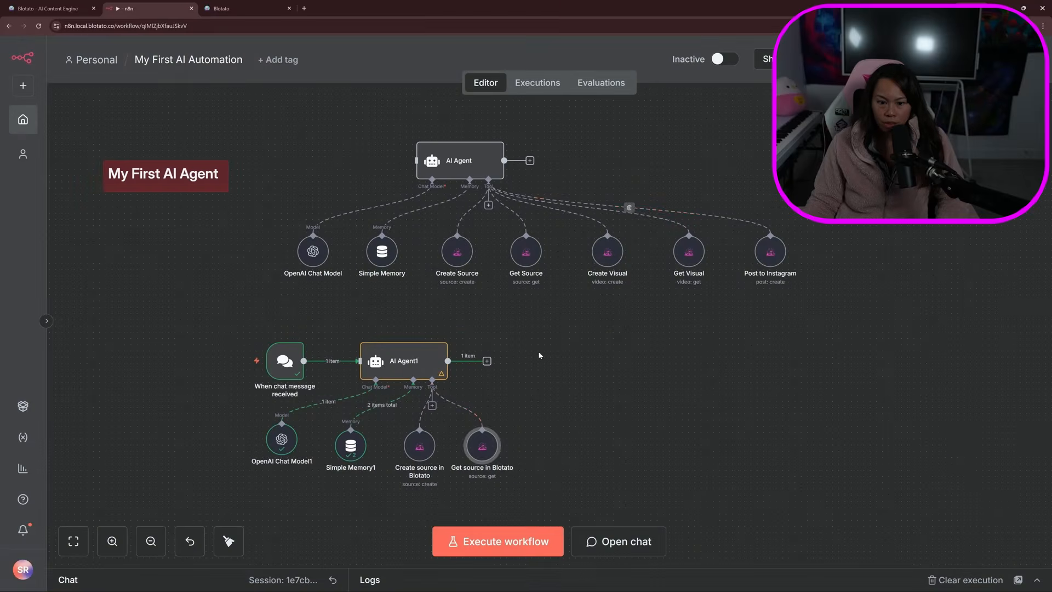
Attach a Blotato tool to AI Agent1 with resource Video, operation Create Visual and the [S BRAND] Blotato credential
left_click(433, 406)
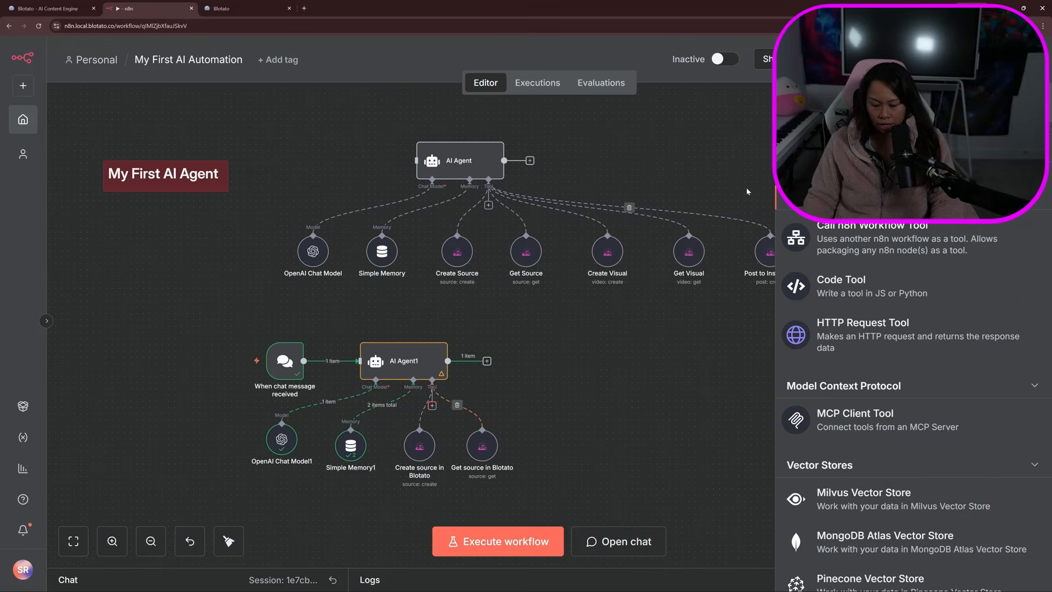
left_click(746, 187)
double_click(608, 251)
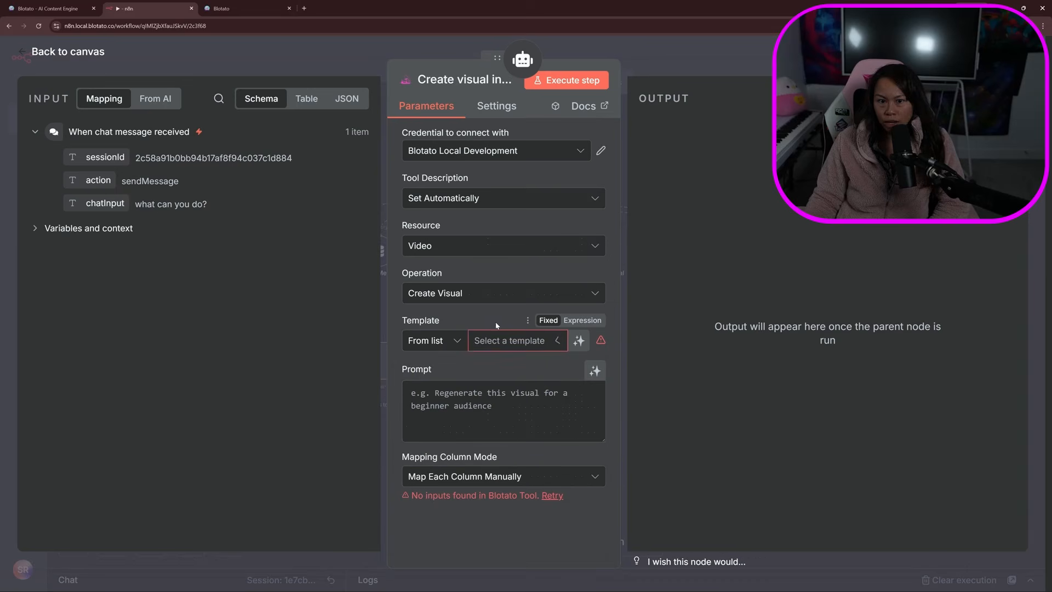
left_click(525, 159)
left_click(471, 178)
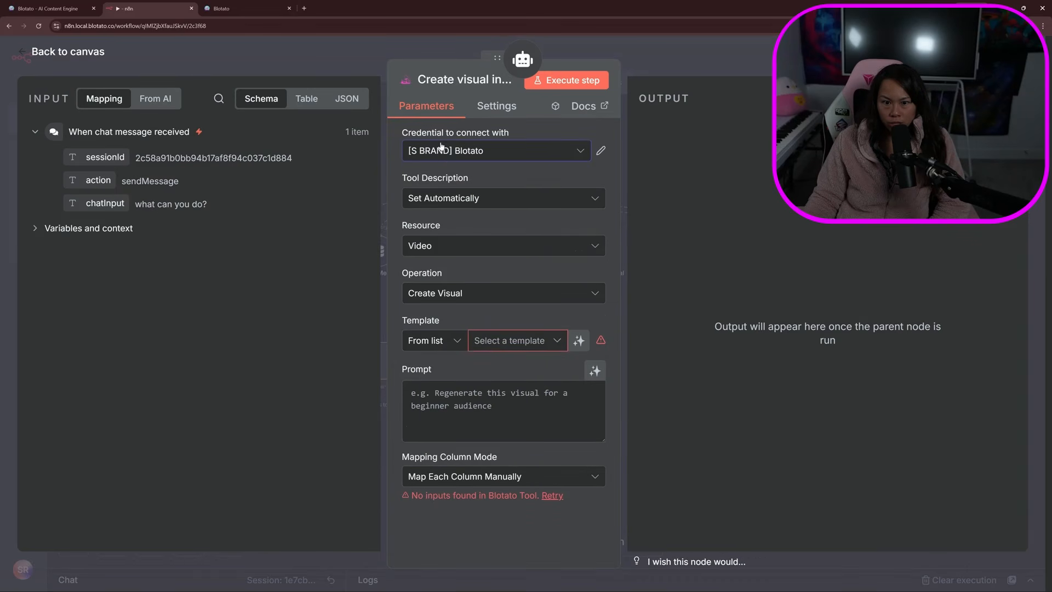
Choose the minimal Twitter/X style quote cards template for the Create visual tool and let the model define its Prompt
left_click(493, 344)
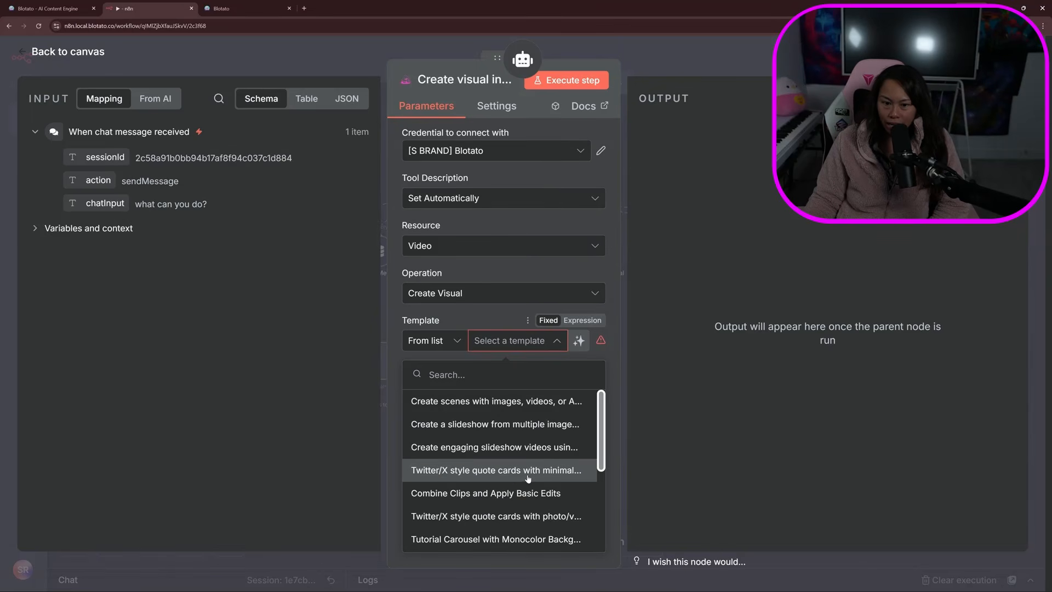
left_click(527, 472)
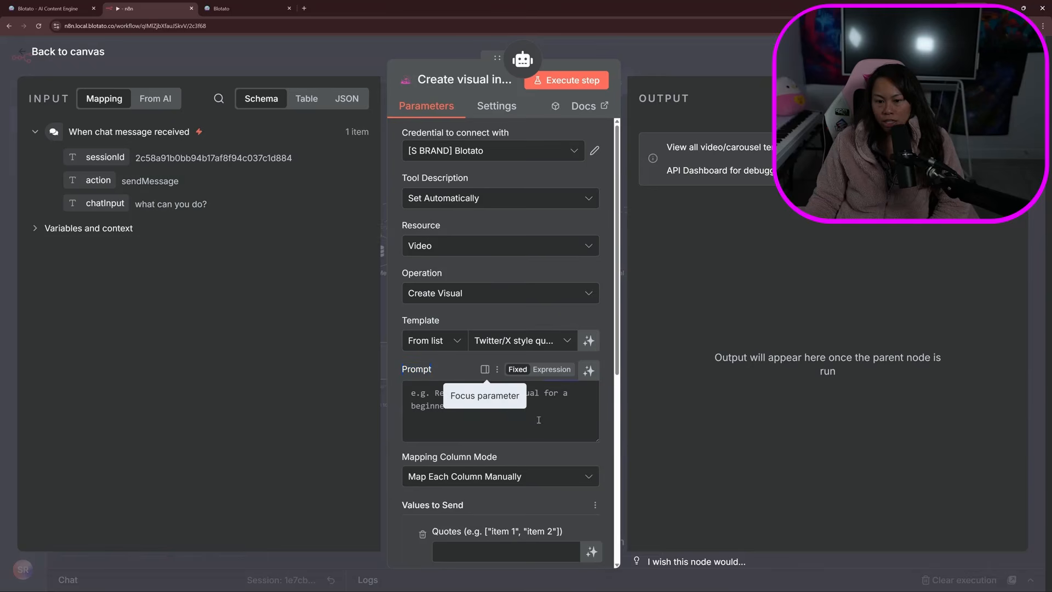
left_click(587, 377)
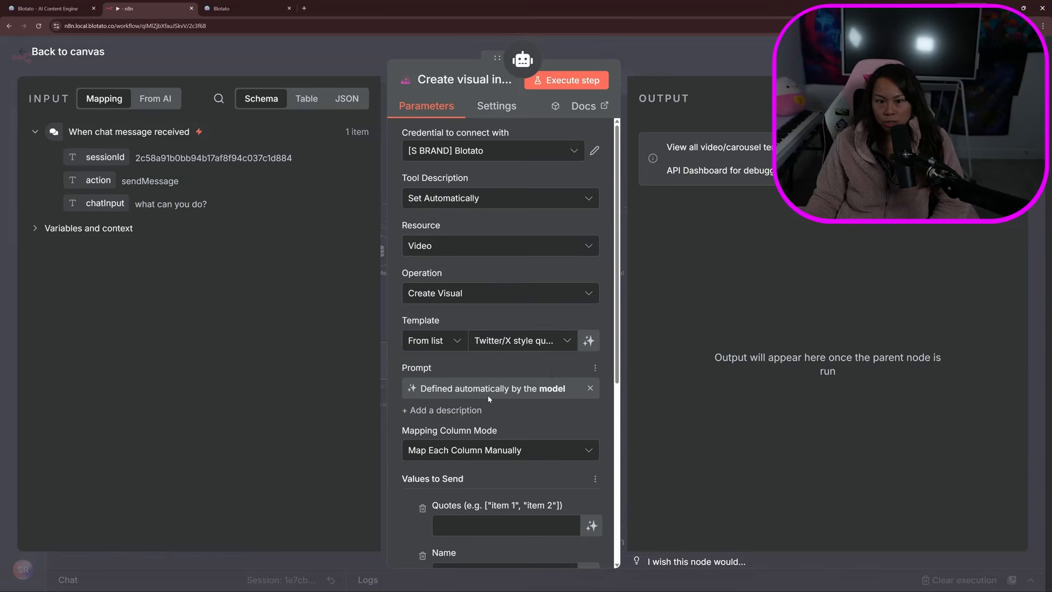
left_click(633, 62)
Place the Create visual tool in line with the other tools, beside Get source in Blotato
left_click_drag(495, 480, 548, 434)
left_click(609, 361)
left_click_drag(495, 500, 551, 450)
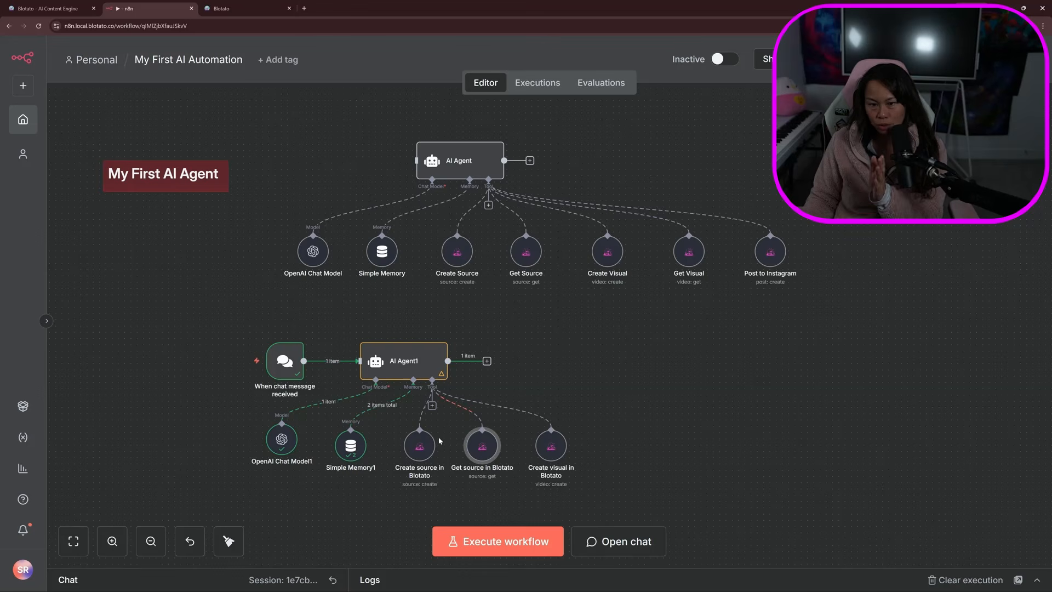
Attach another Blotato tool to AI Agent1 with resource Video and operation Get Visual, letting the model define the Video ID
left_click(432, 406)
type("blot")
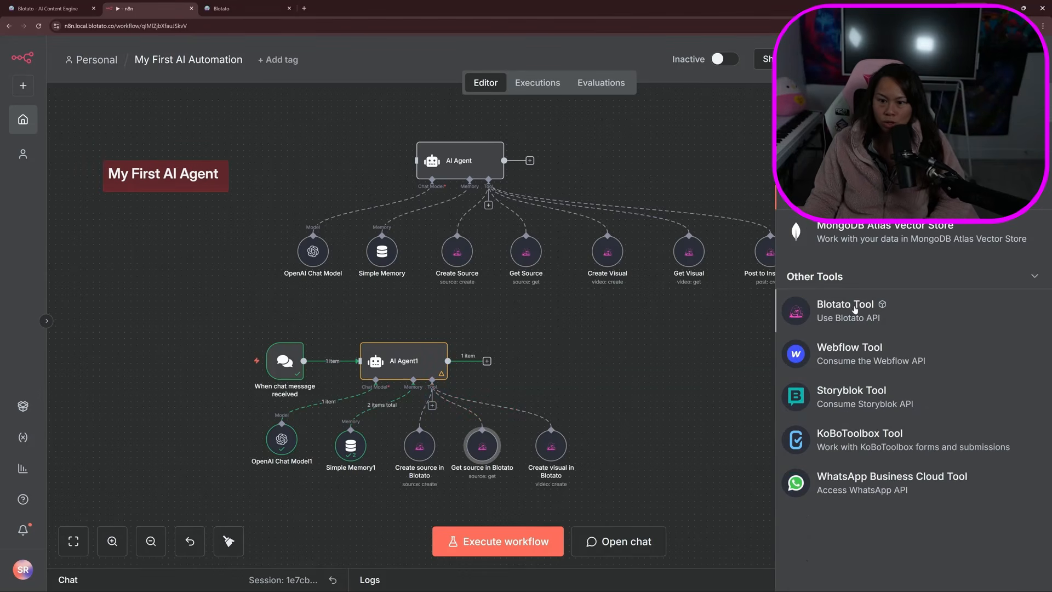
left_click(833, 310)
left_click(529, 291)
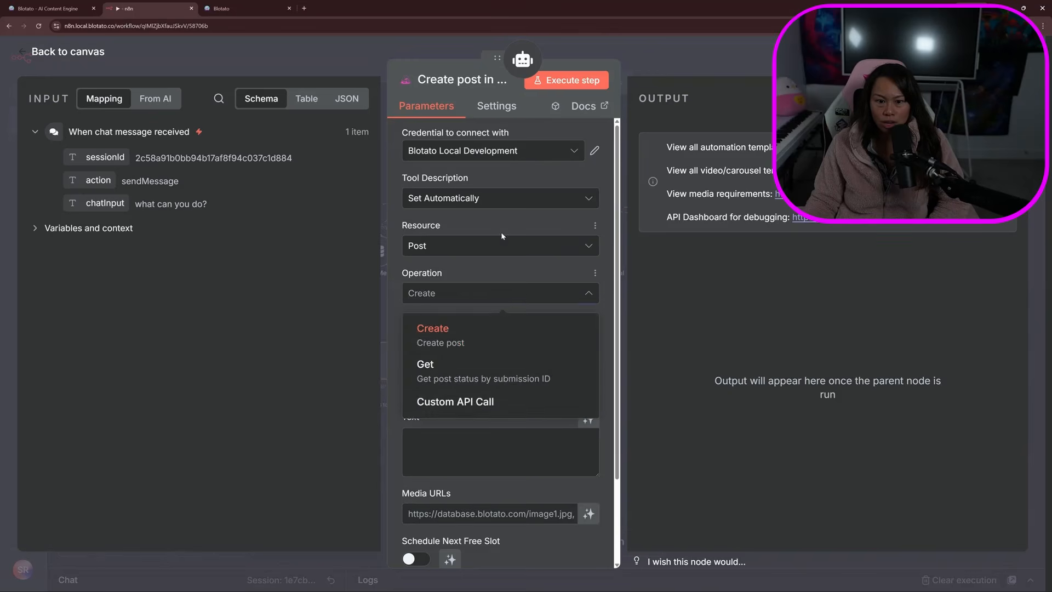
left_click(496, 247)
left_click(431, 355)
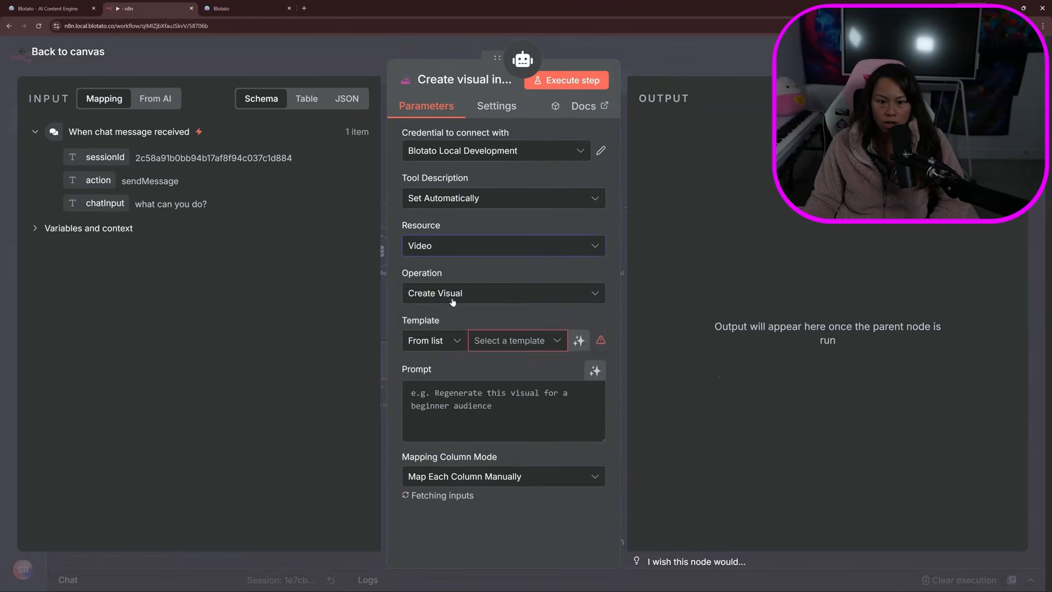
left_click(461, 296)
left_click(482, 389)
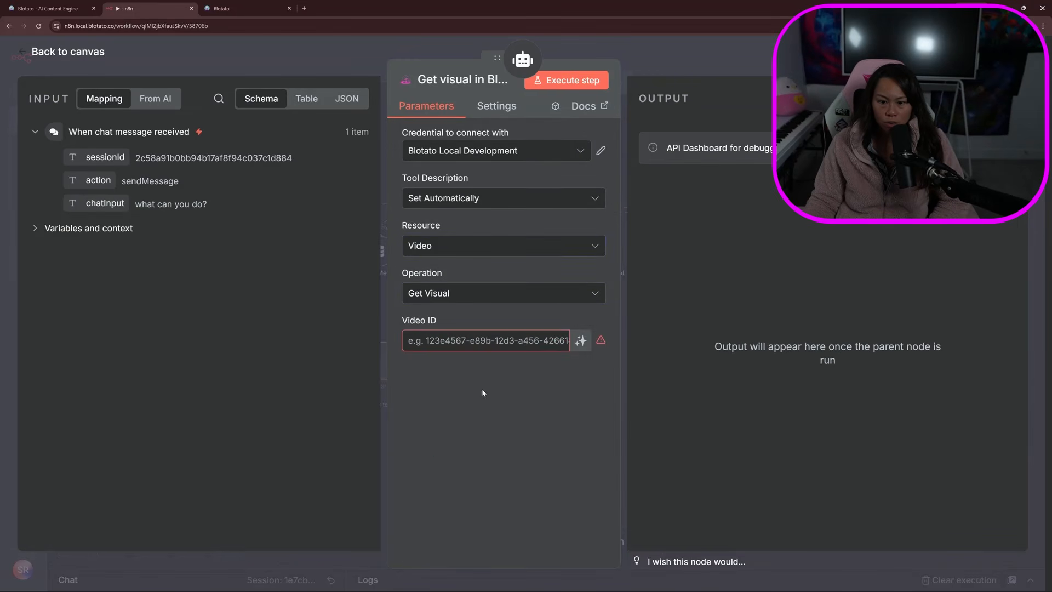
left_click(580, 340)
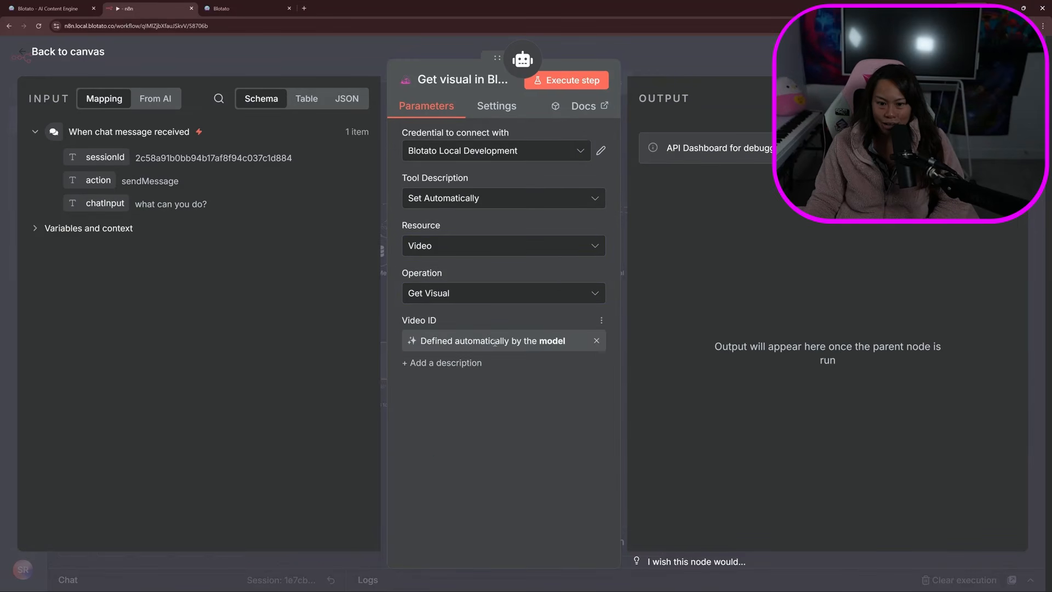
key("Escape")
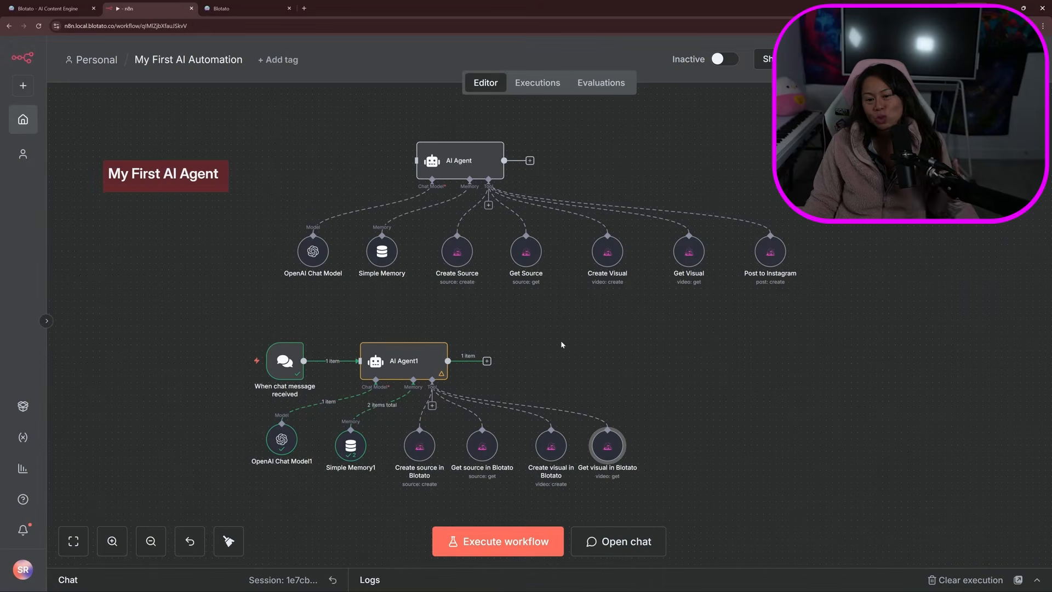
Compare the Create visual tool's model-defined prompt with the preset URL, Source ID and Prompt values in the My First AI Automation nodes
left_click(559, 451)
double_click(559, 450)
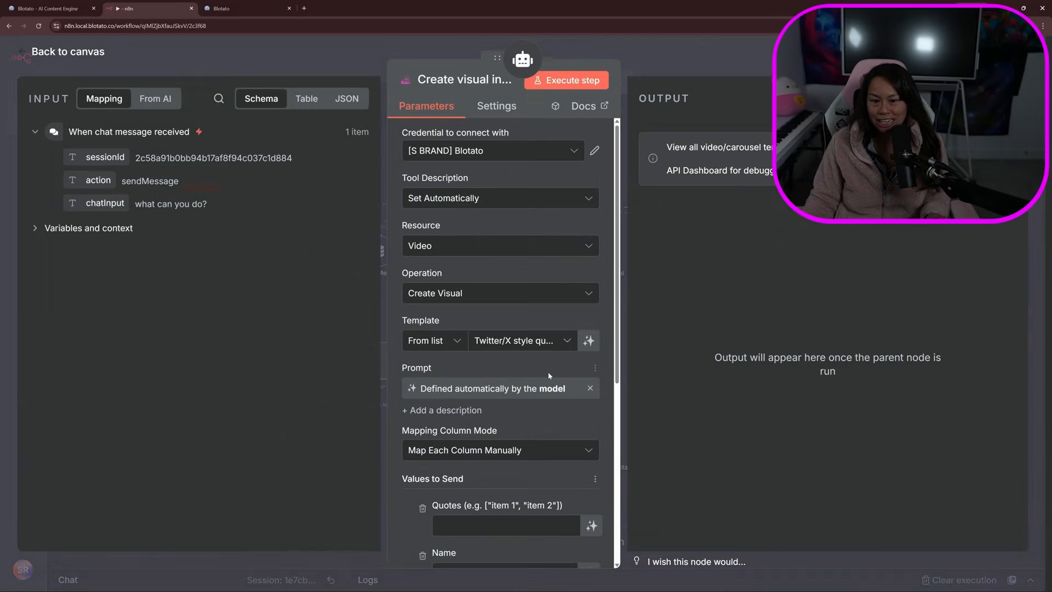
left_click(682, 56)
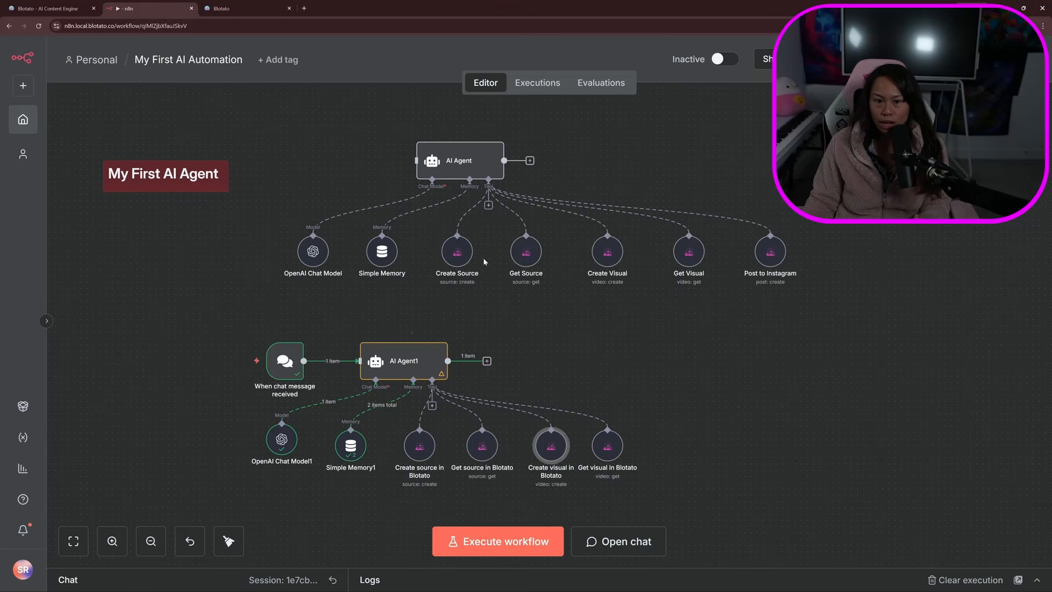
scroll(483, 258, "up", 5)
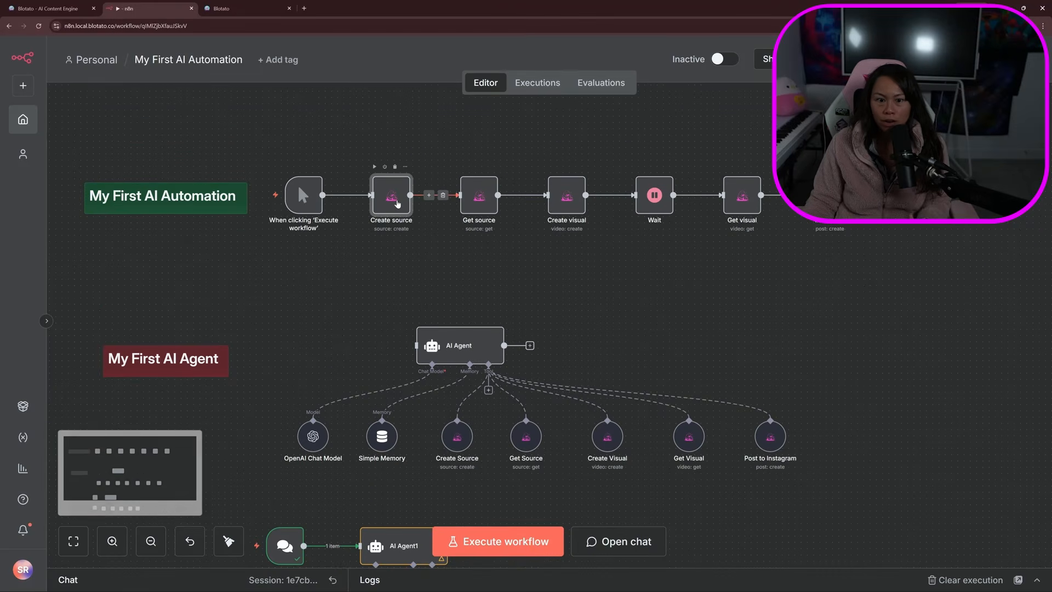
double_click(397, 203)
triple_click(442, 341)
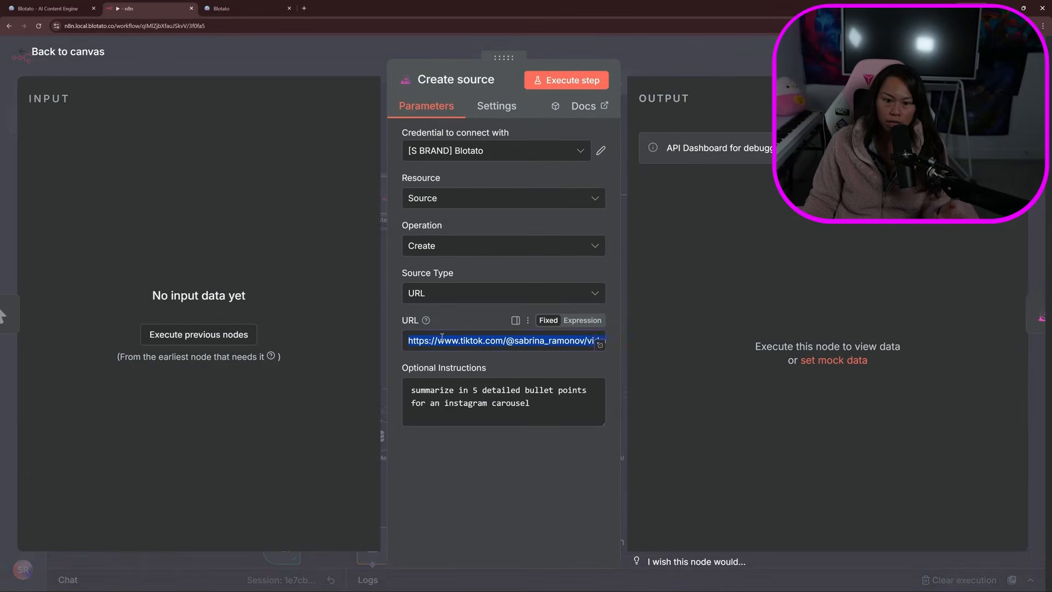
key("Escape")
double_click(479, 195)
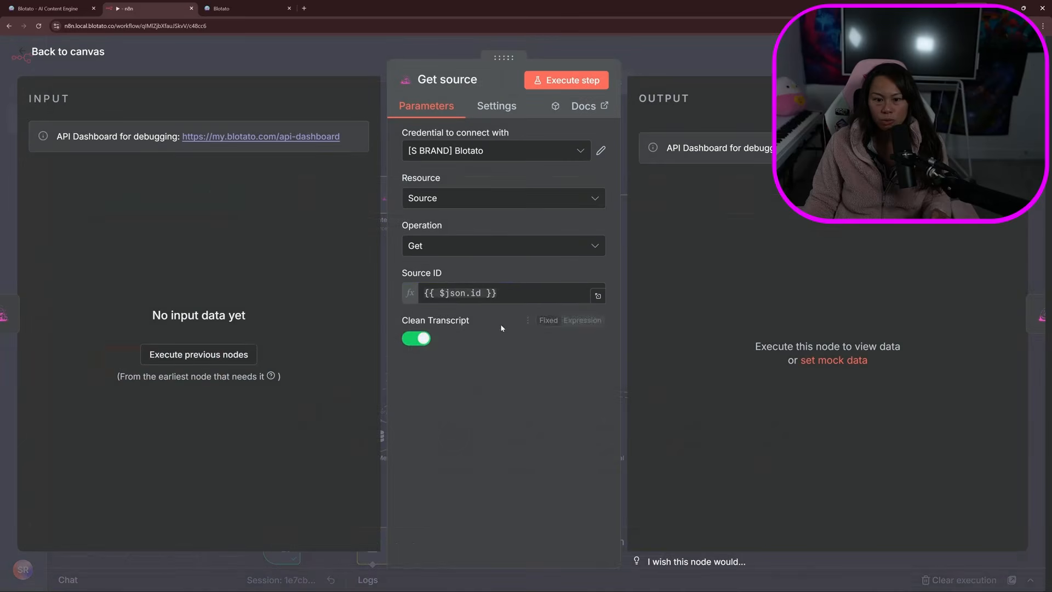
triple_click(424, 293)
key("Escape")
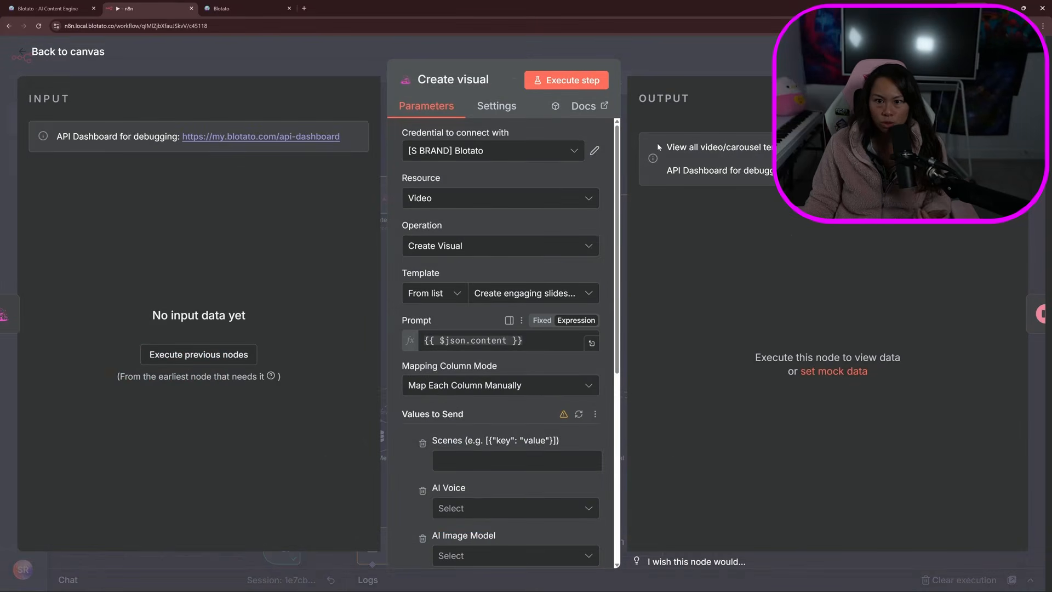
key("Escape")
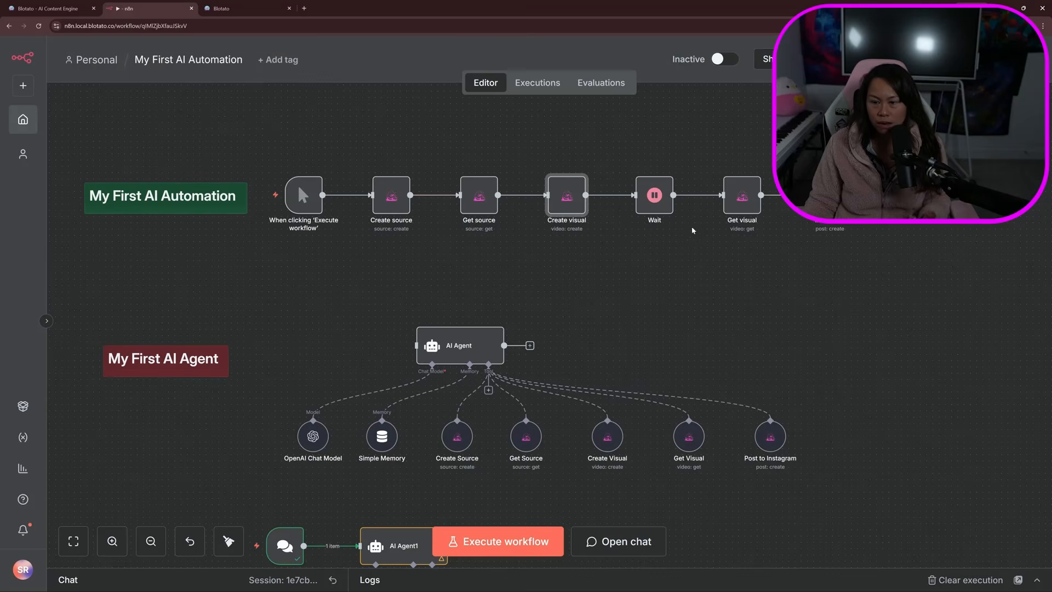
Space out the Create visual and Get visual tools in the row beneath AI Agent1
scroll(703, 222, "down", 5)
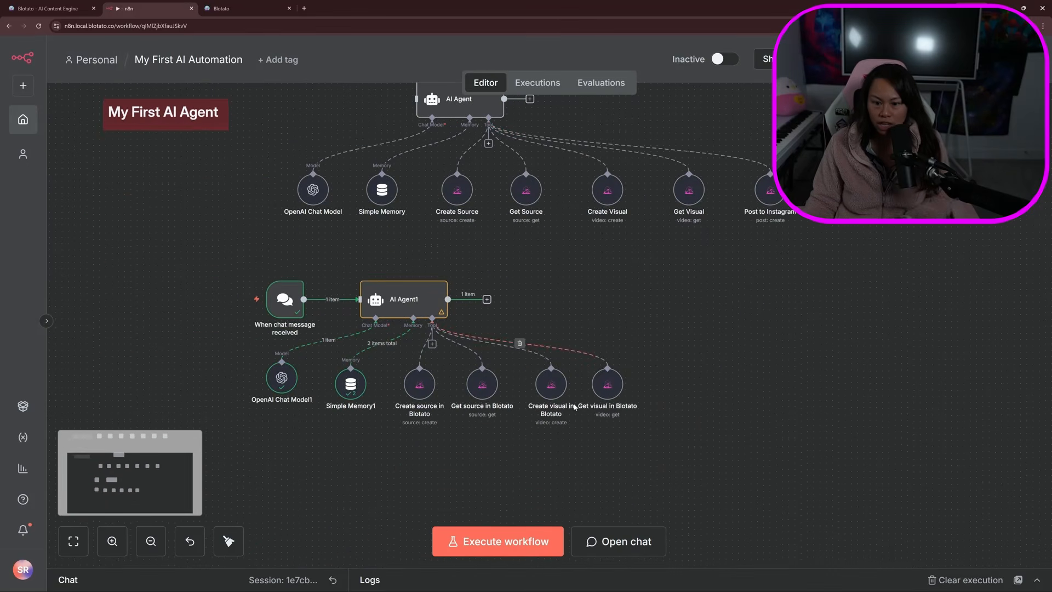
left_click_drag(610, 388, 642, 389)
left_click_drag(549, 407, 556, 406)
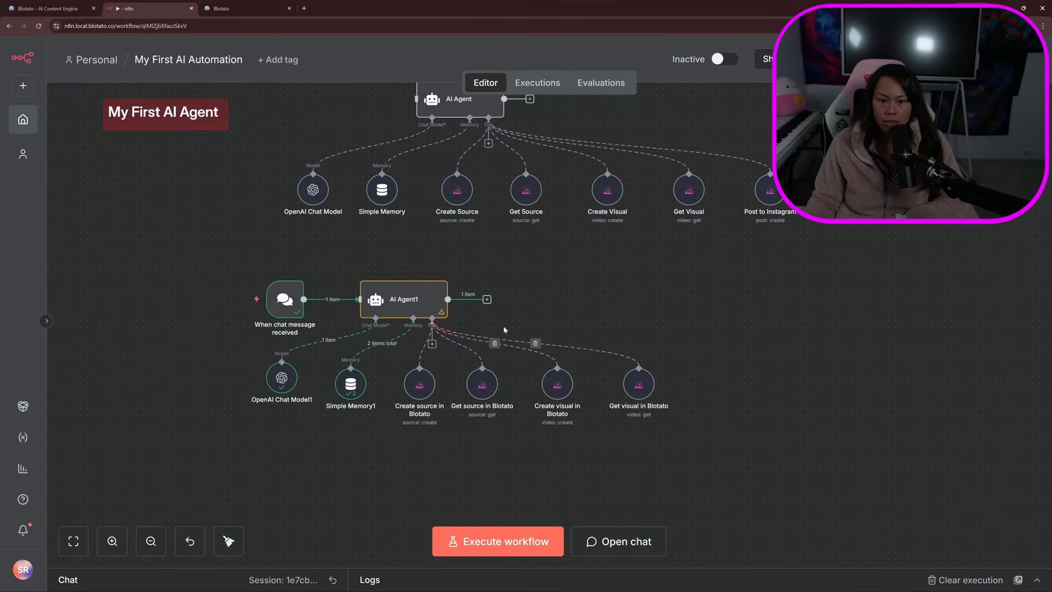
Attach a Blotato tool to AI Agent1 for creating Instagram posts, using the [S BRAND] Blotato credential and the creator's Instagram account
left_click(432, 344)
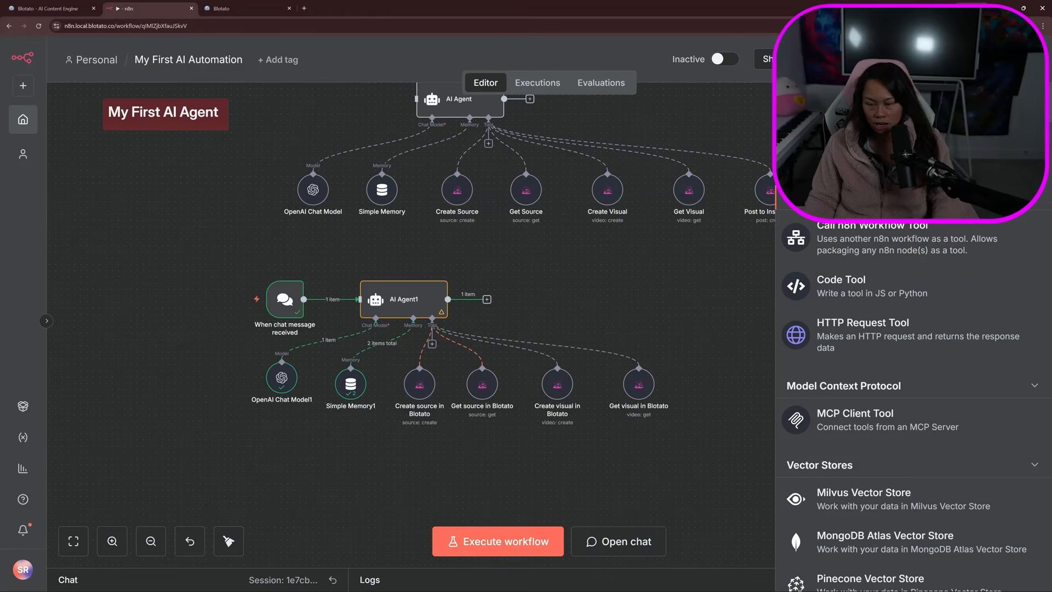
type("blot")
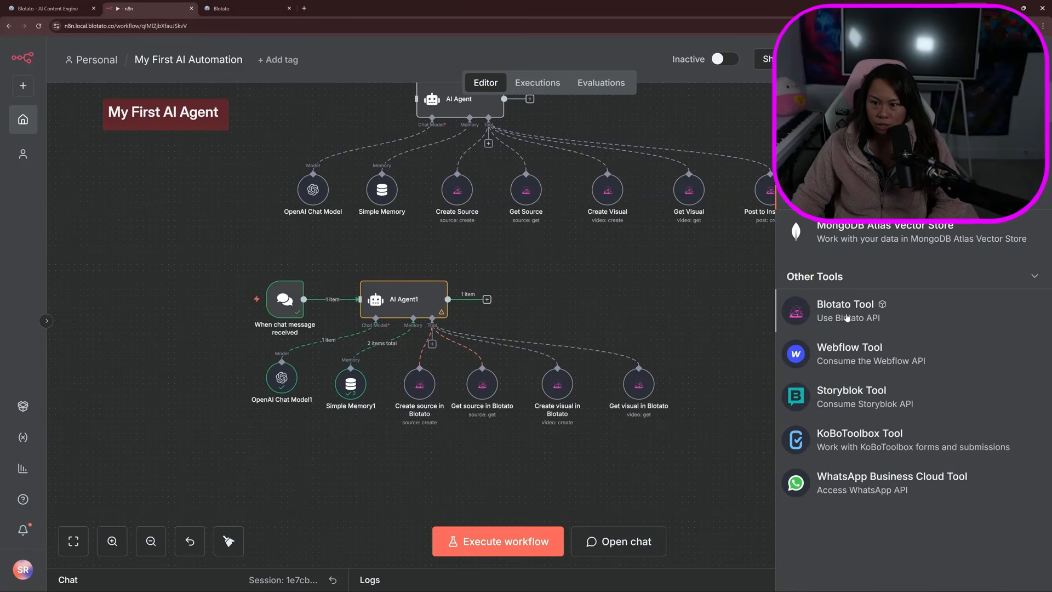
left_click(848, 313)
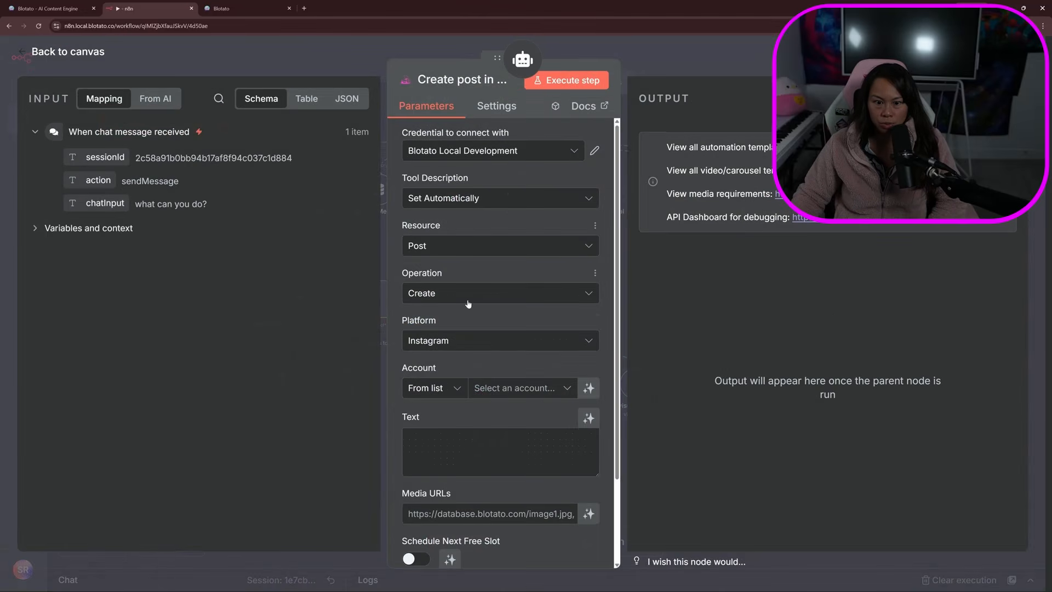
left_click(512, 389)
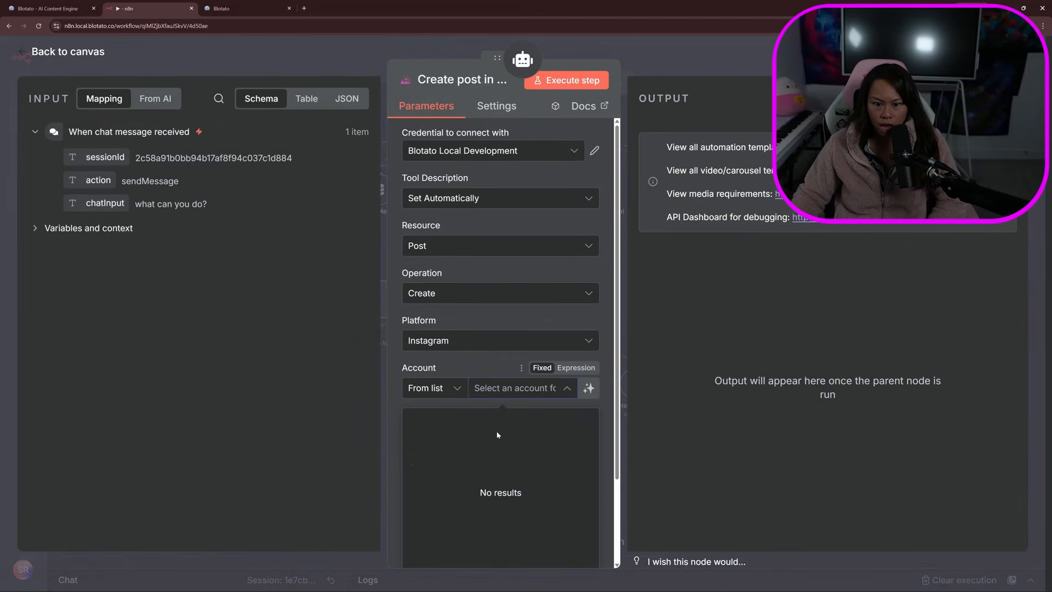
left_click(512, 152)
left_click(500, 187)
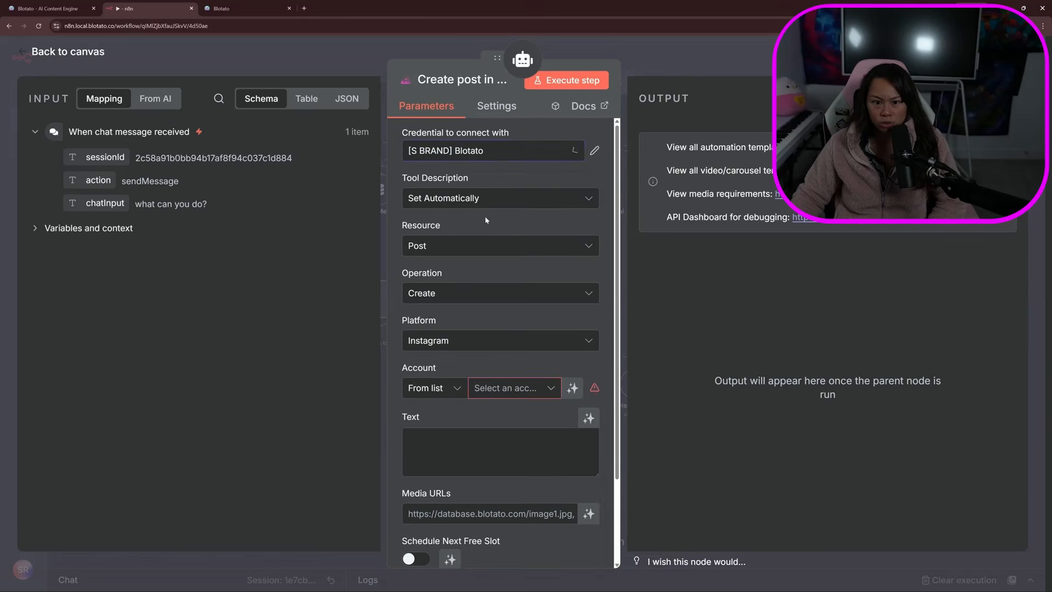
left_click(484, 391)
left_click(482, 416)
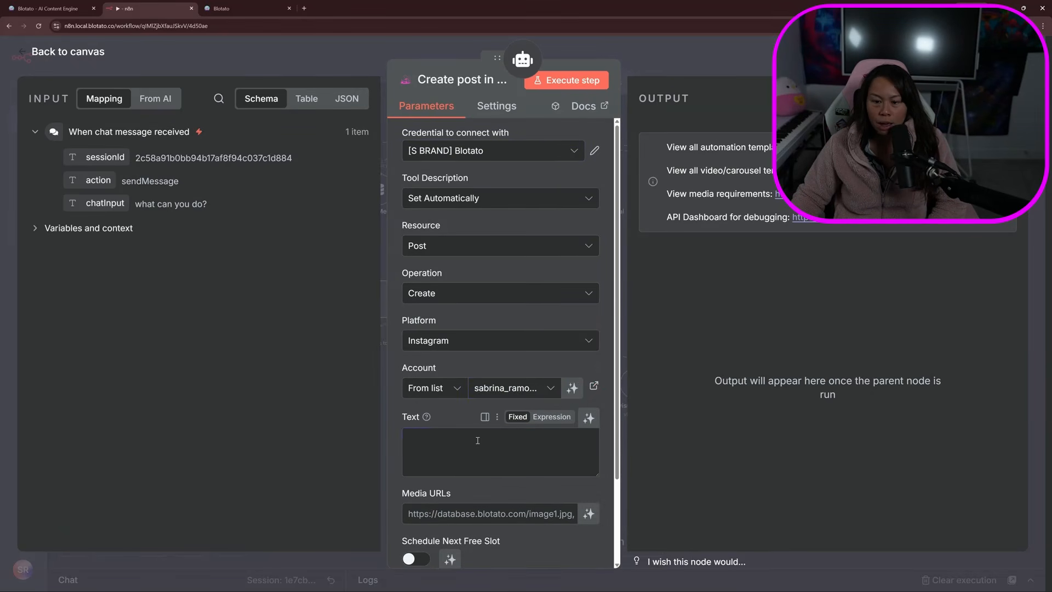
Let the model define the Text and Media URLs of the Create post tool automatically
left_click(589, 418)
left_click_drag(474, 436, 390, 410)
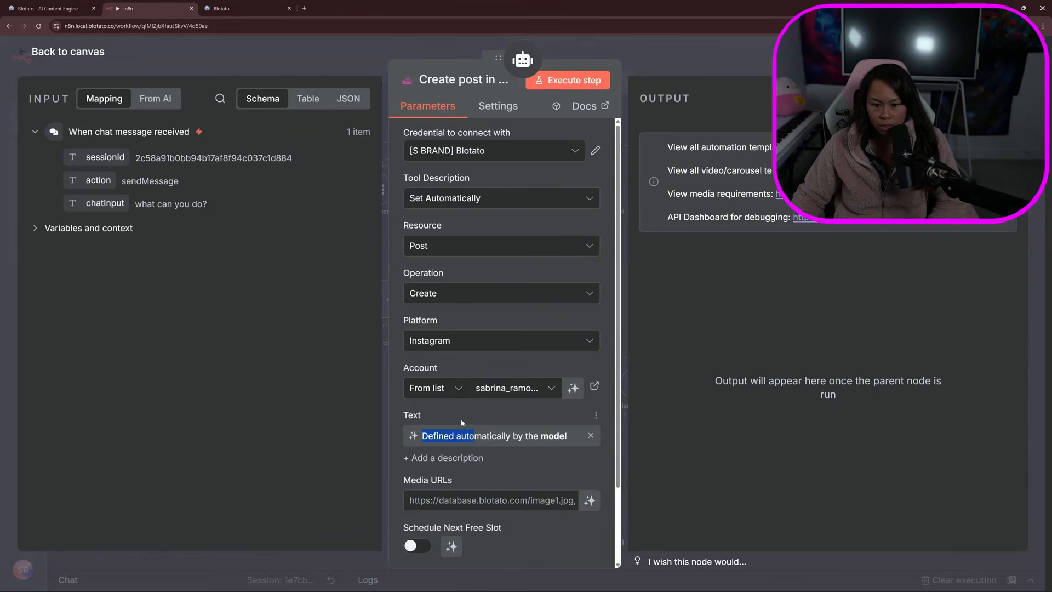
left_click(590, 500)
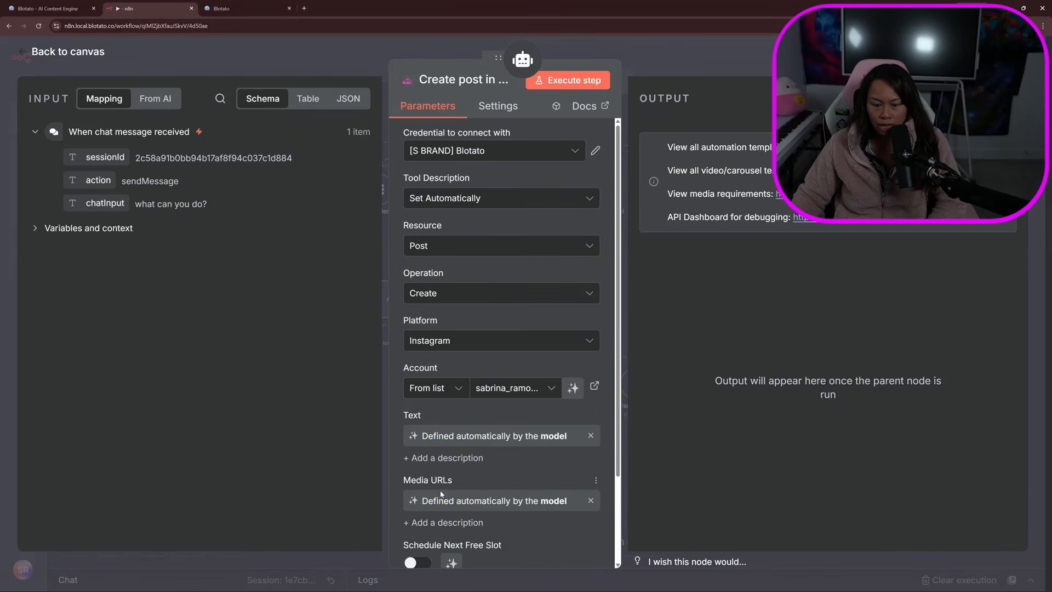
scroll(442, 500, "down", 2)
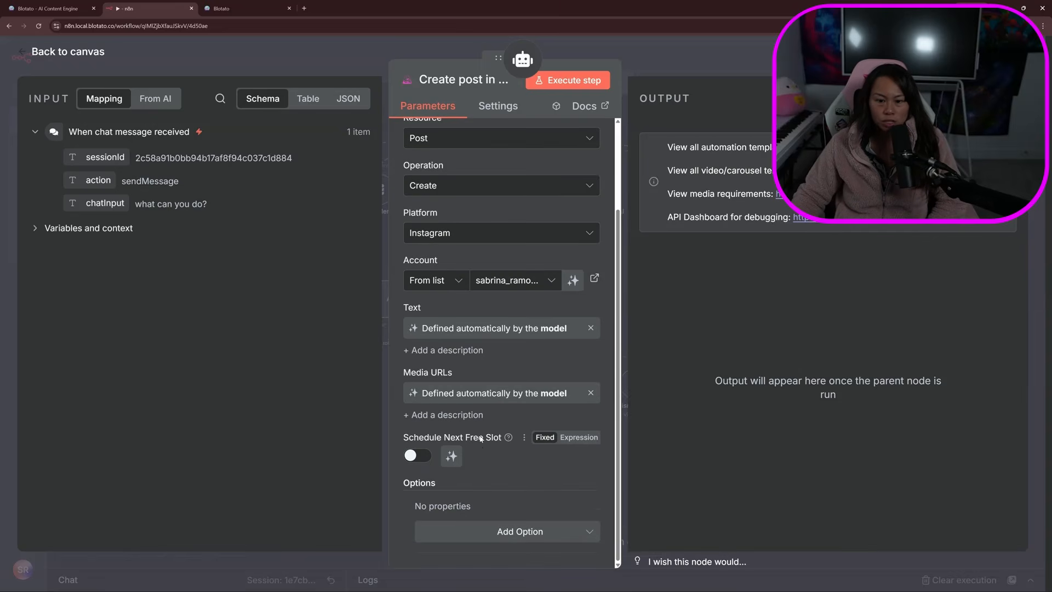
left_click(503, 532)
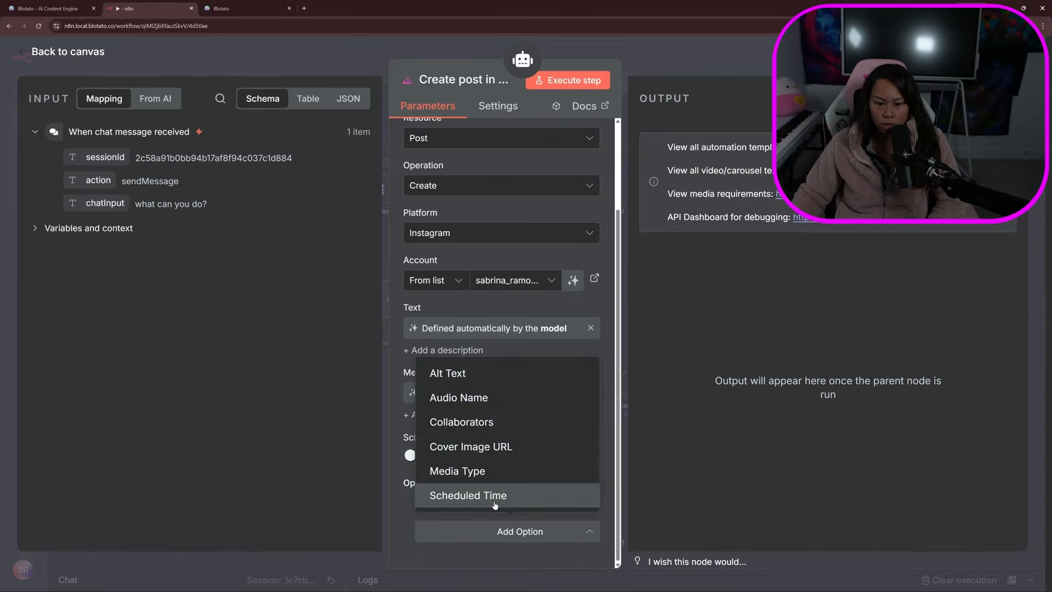
left_click(433, 497)
left_click(452, 502)
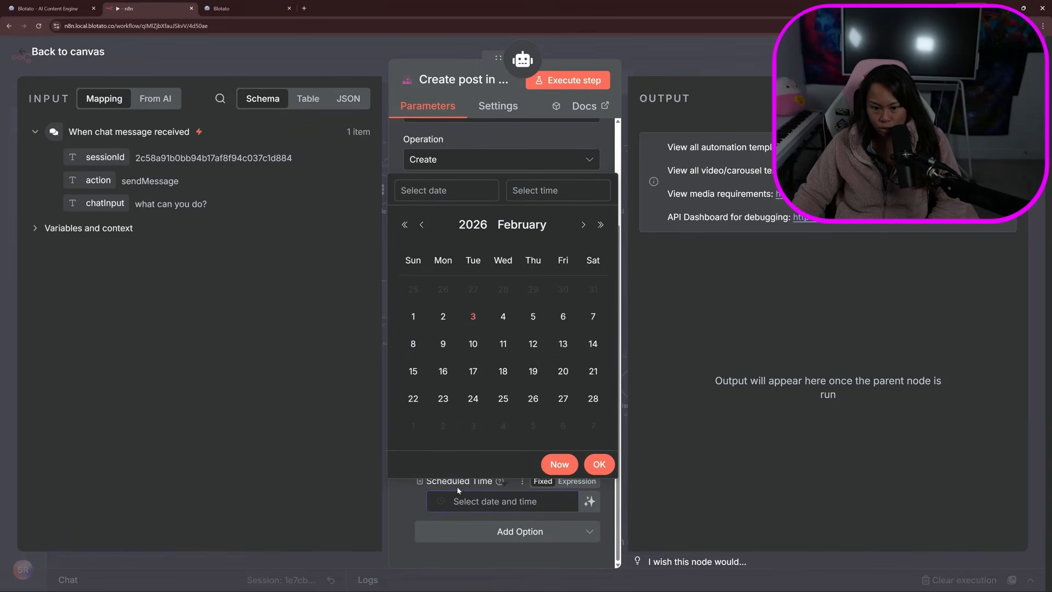
left_click(409, 505)
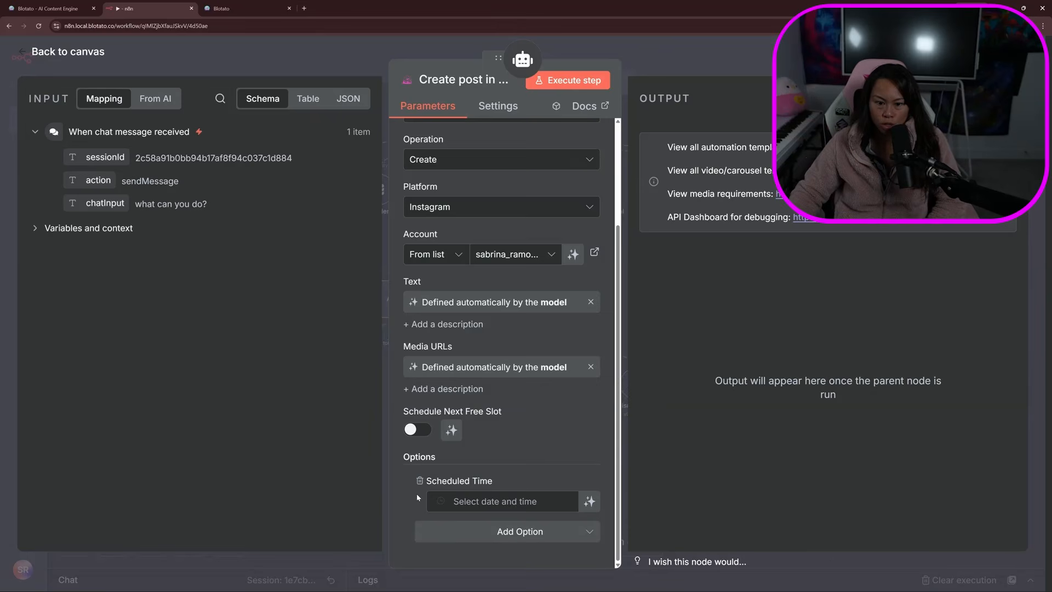
left_click(420, 481)
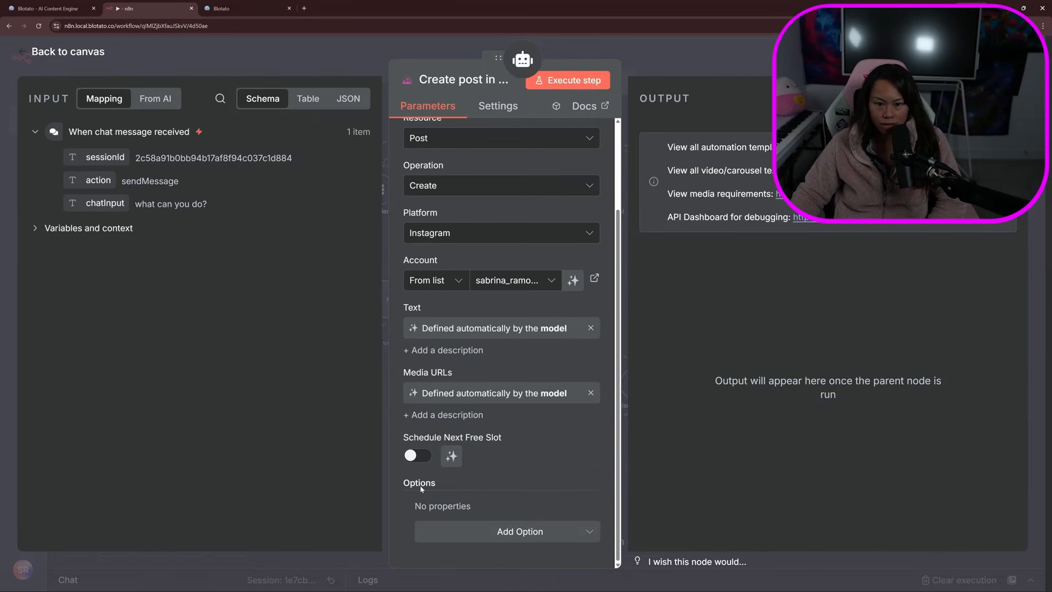
Place the Create post tool at the end of AI Agent1's tool row and even out the Get source tool's spacing
left_click(673, 64)
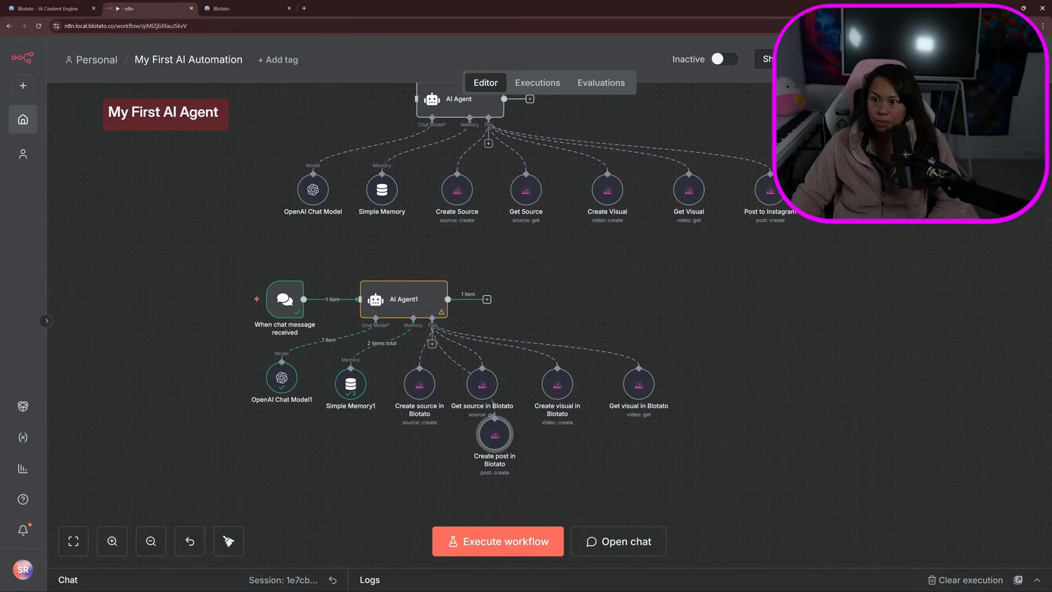
left_click_drag(483, 439, 721, 376)
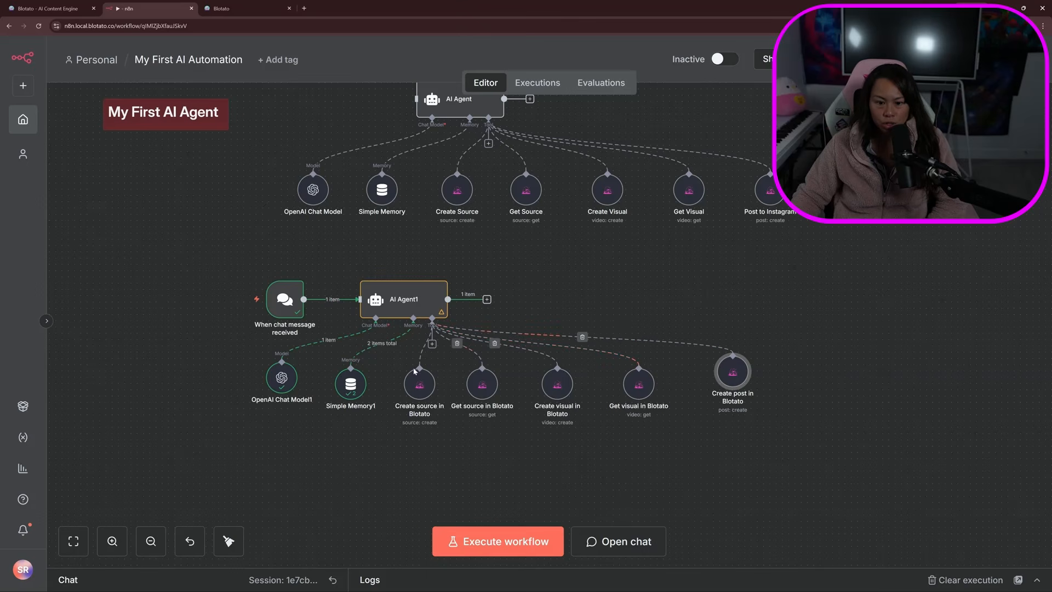
left_click_drag(484, 390, 490, 389)
left_click(417, 401)
left_click(463, 364)
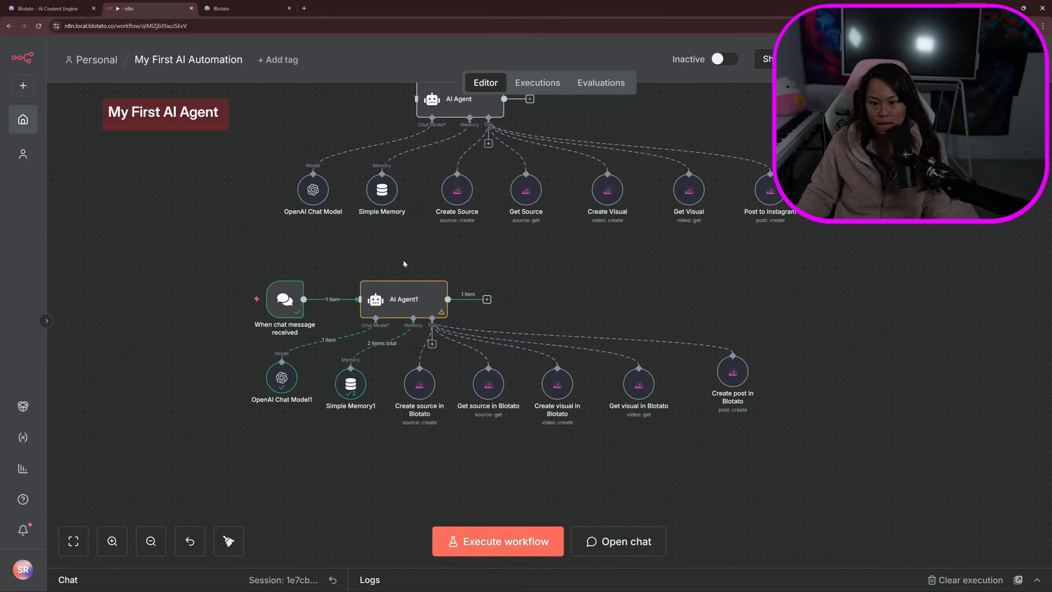
Rename the Create post tool to "Post to Instagram" and line it up beside the Get visual tool
right_click(729, 376)
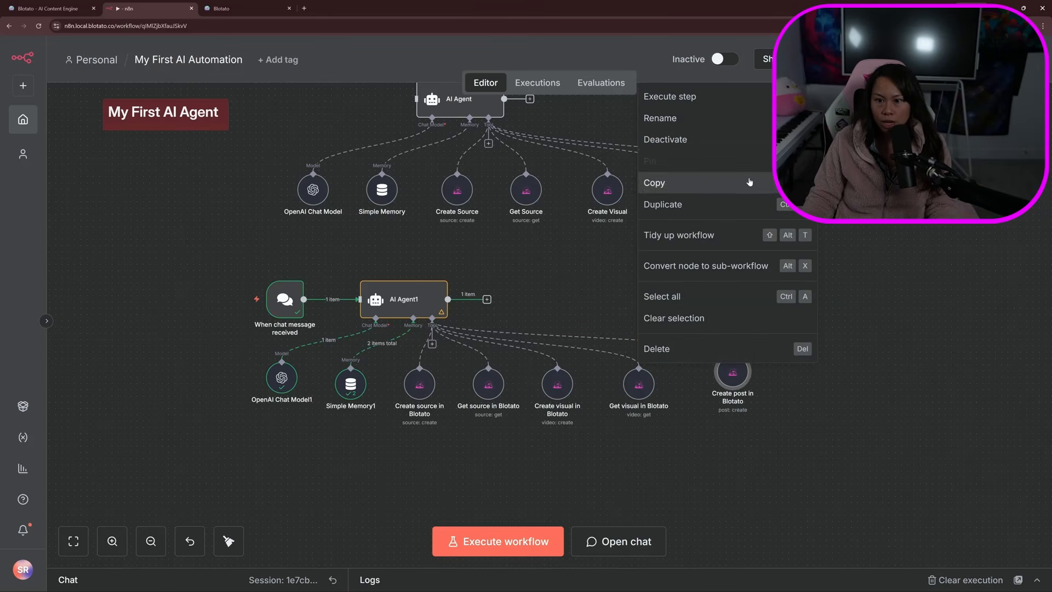
left_click(658, 115)
type("Post to Instagram")
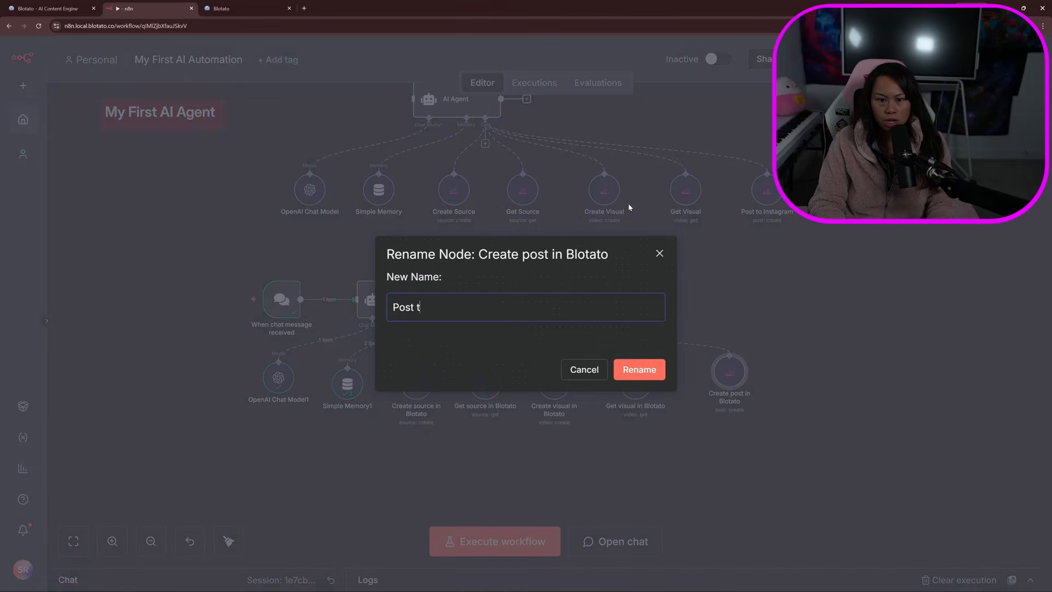
left_click(636, 369)
mouse_move(721, 384)
left_mouse_down()
mouse_move(693, 391)
mouse_move(703, 390)
left_mouse_up()
Rename the "Get visual in Blotato" tool to "Get visual"
right_click(636, 388)
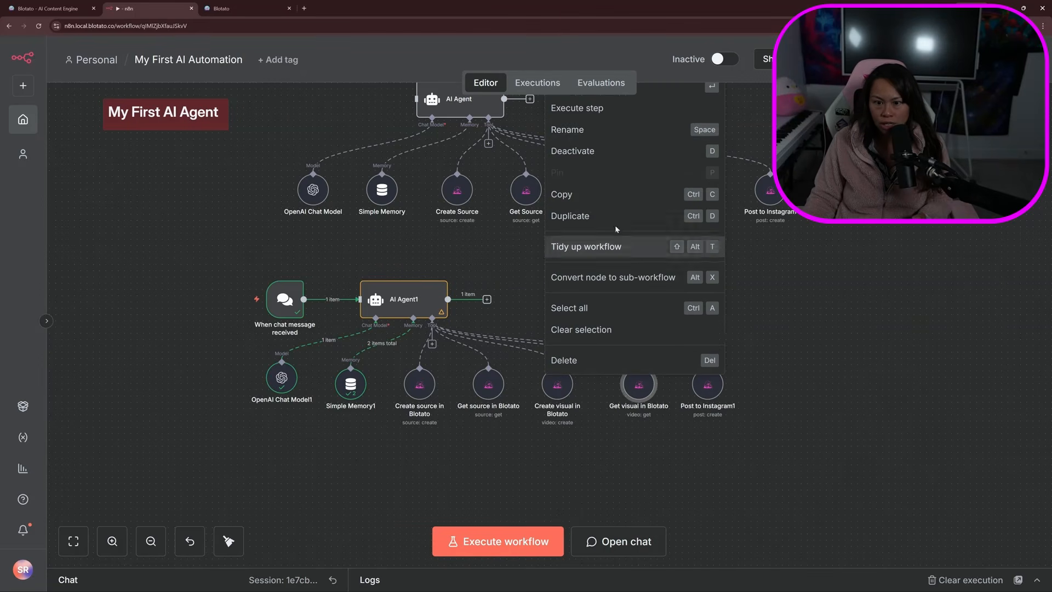
left_click(616, 131)
left_click(447, 309)
left_click_drag(443, 309, 545, 313)
key("BackSpace")
left_click(625, 373)
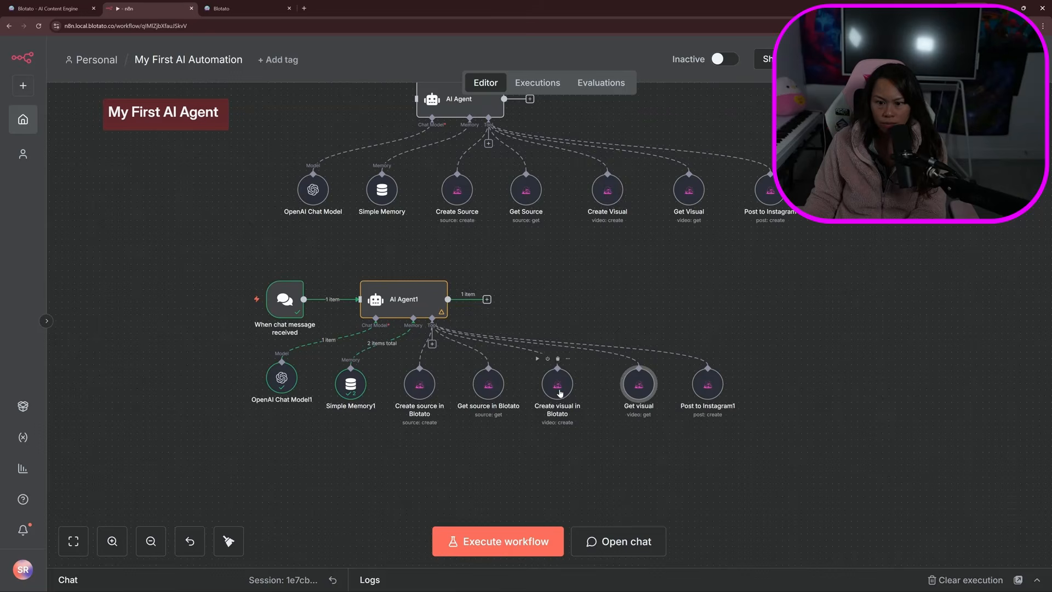
Rename the "Create visual in Blotato" tool to "Create visual - tweet card carousel"
right_click(566, 394)
left_click(554, 141)
left_click(462, 310)
left_click_drag(505, 309, 468, 307)
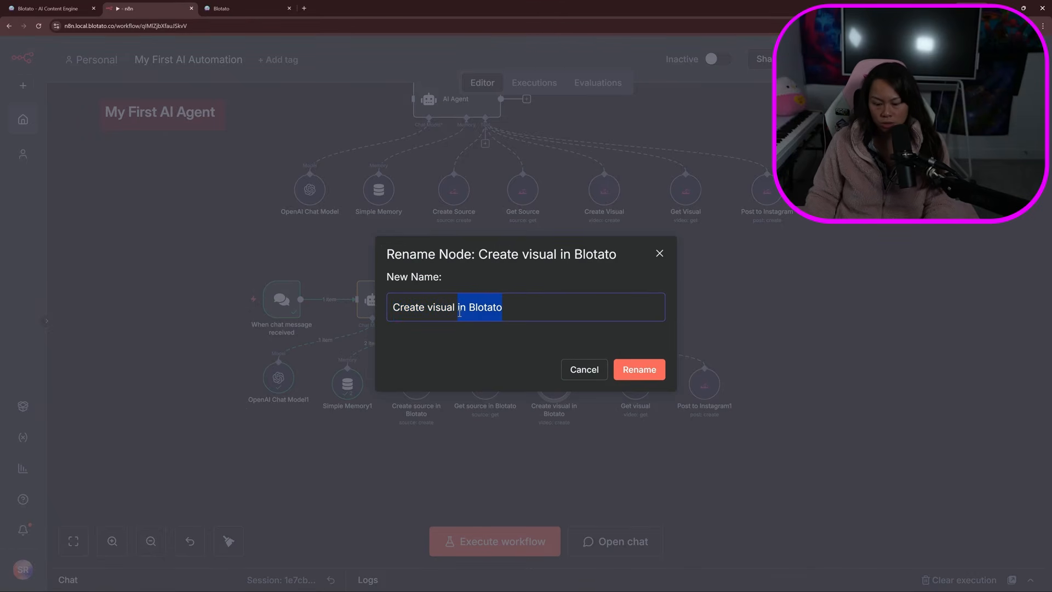
key("BackSpace")
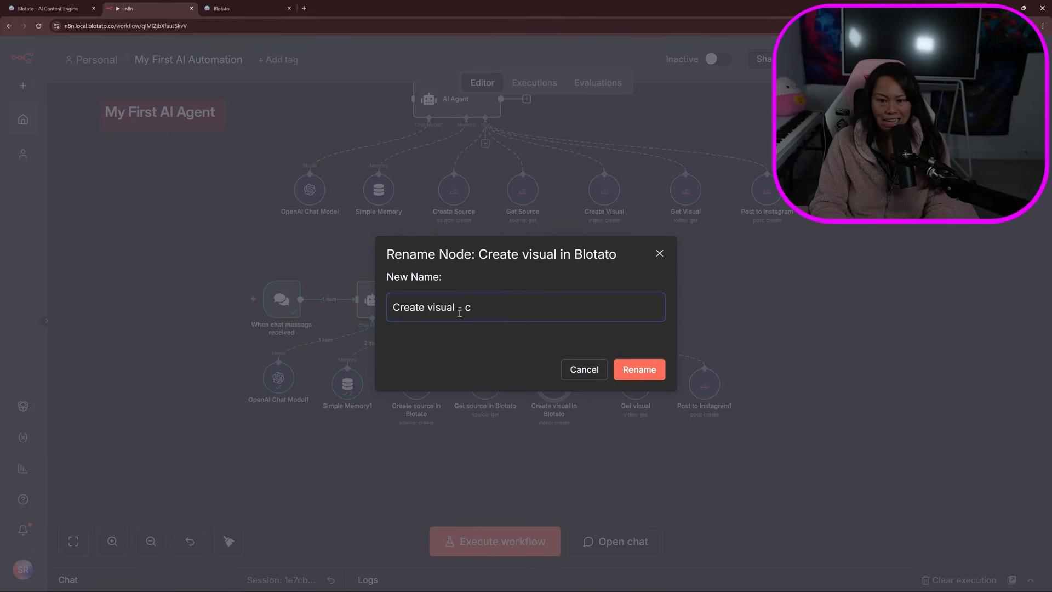
type("- tweet card carousel")
left_click(630, 369)
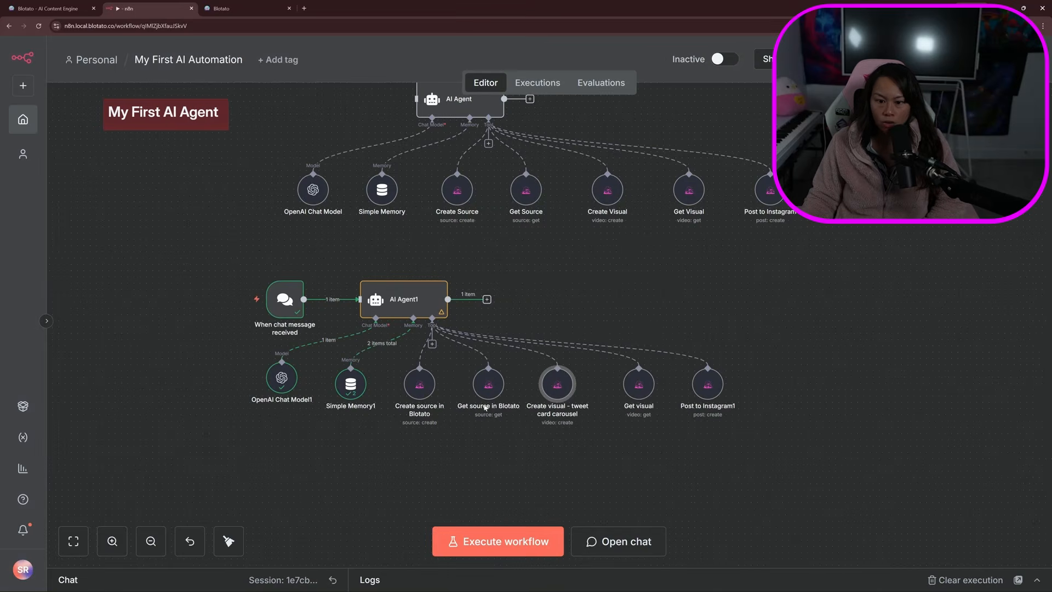
Duplicate the "Create visual - tweet card carousel" tool
right_click(556, 389)
left_click(563, 400)
right_click(557, 390)
left_click(520, 220)
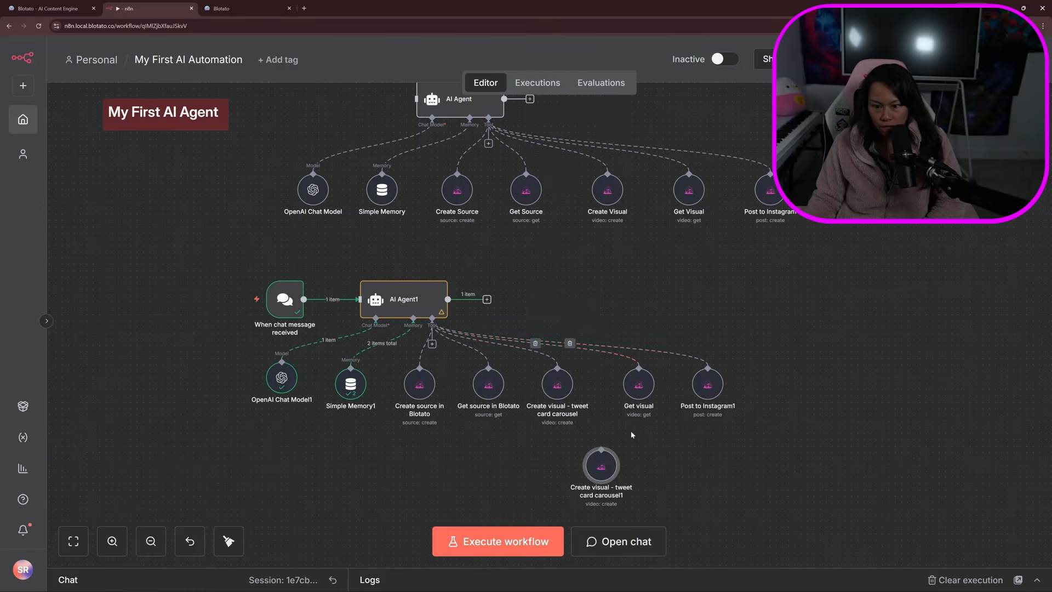
Set the duplicated visual tool's template to the "Create engaging slideshow videos" entry and connect the tool to AI Agent1
double_click(607, 465)
left_click(521, 341)
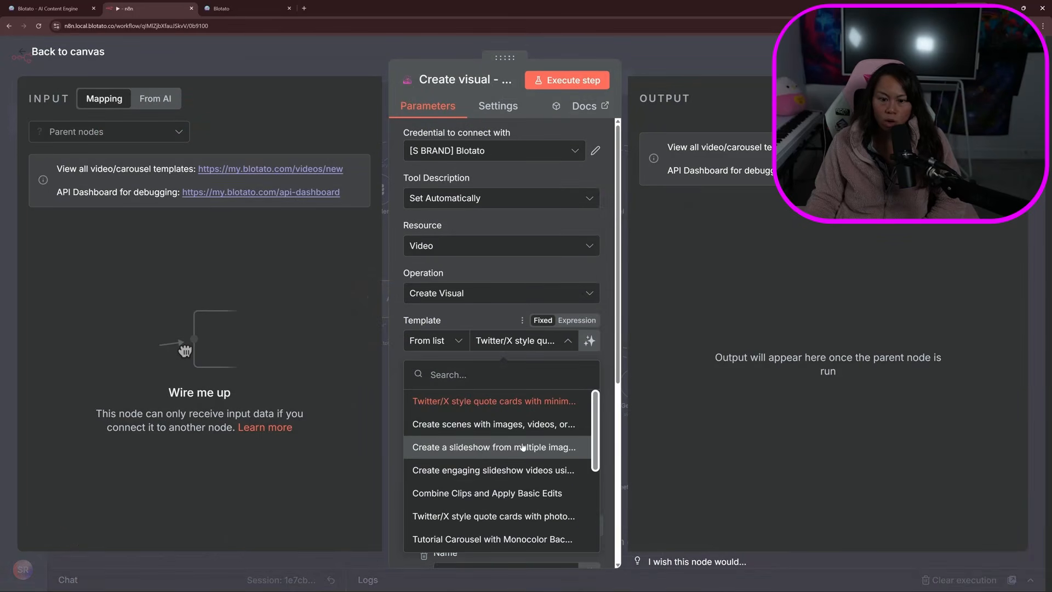
left_click(458, 425)
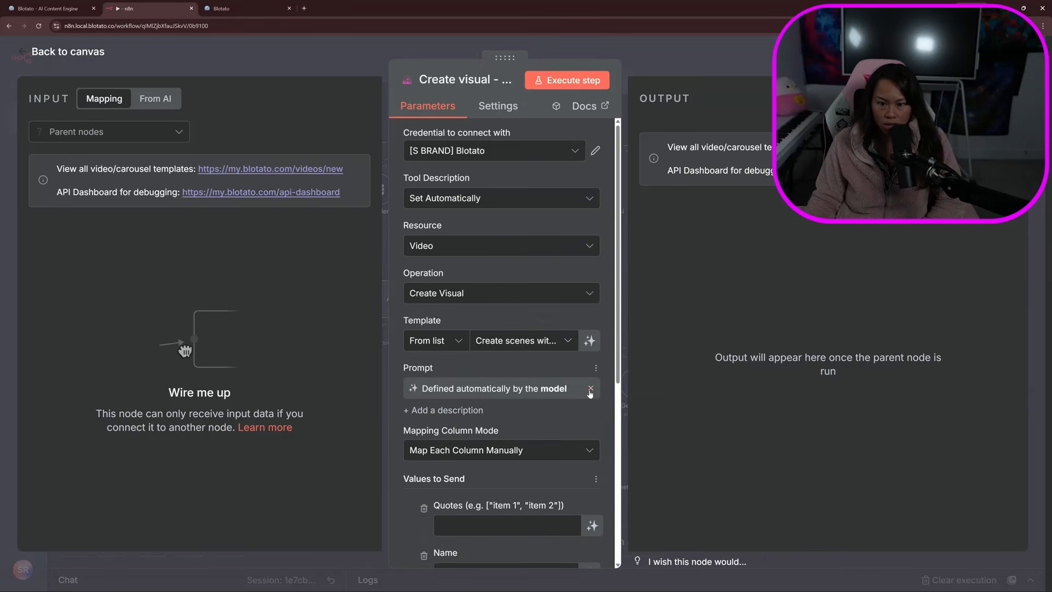
left_click(537, 345)
left_click(524, 448)
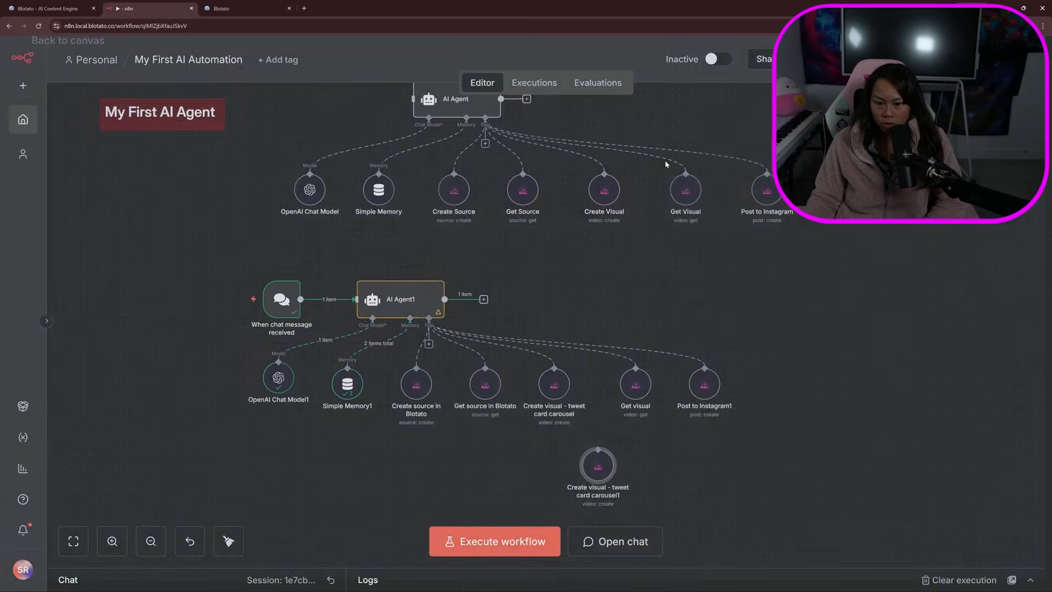
key("Escape")
Rename the duplicated visual tool to "Create visual - AI image carousel"
right_click(593, 469)
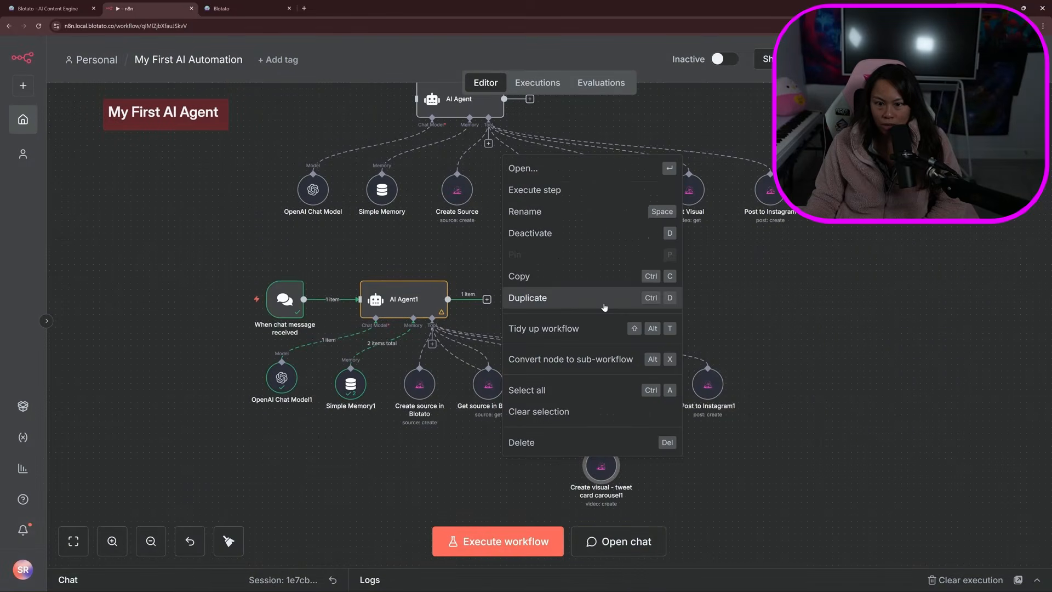
left_click(580, 211)
left_click_drag(562, 320, 465, 316)
type("visual - visual carouse")
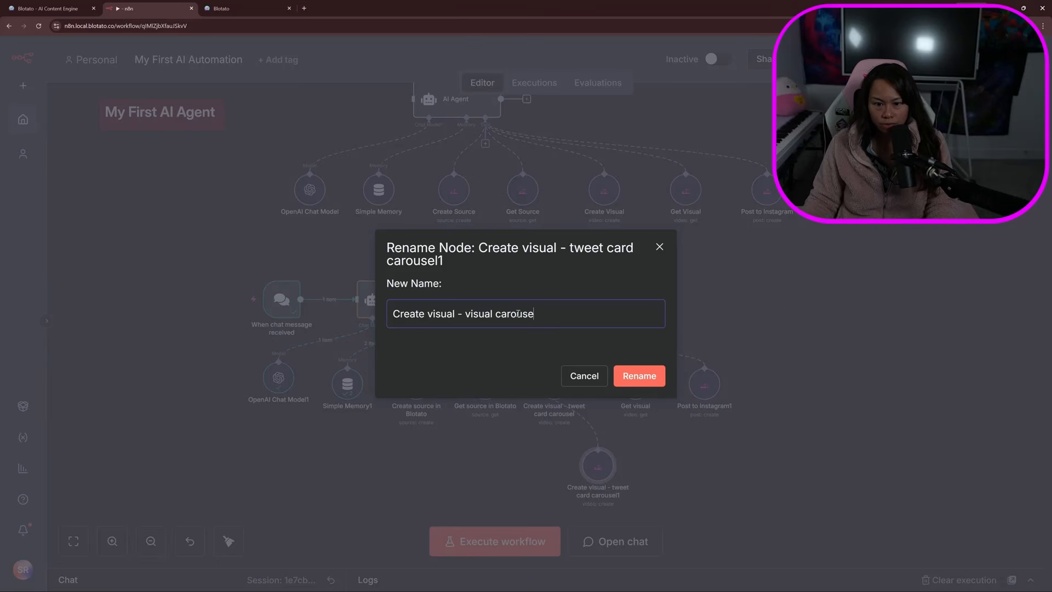
left_click_drag(518, 313, 465, 316)
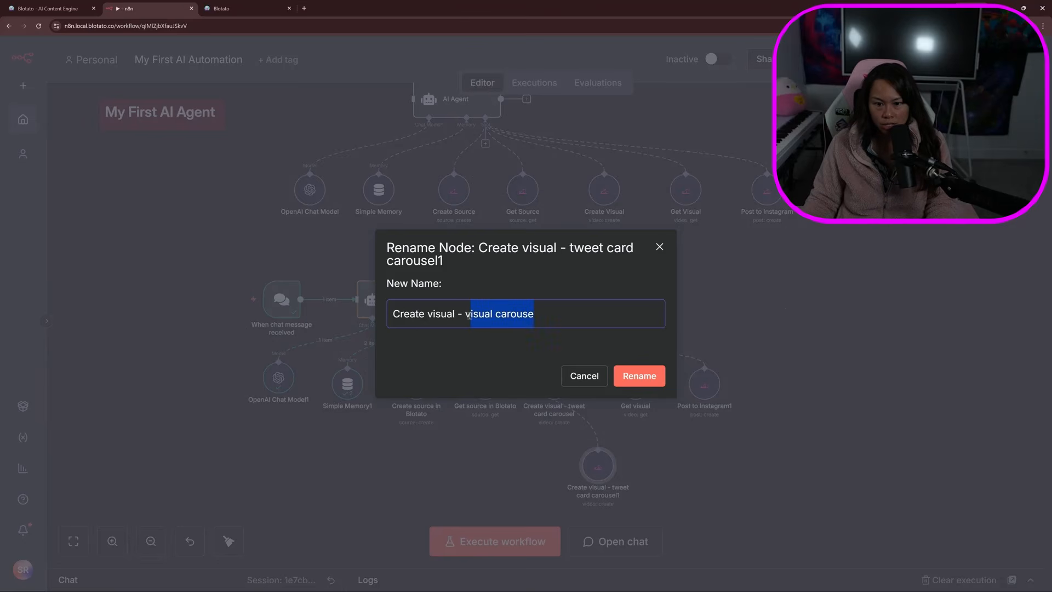
type("Ali")
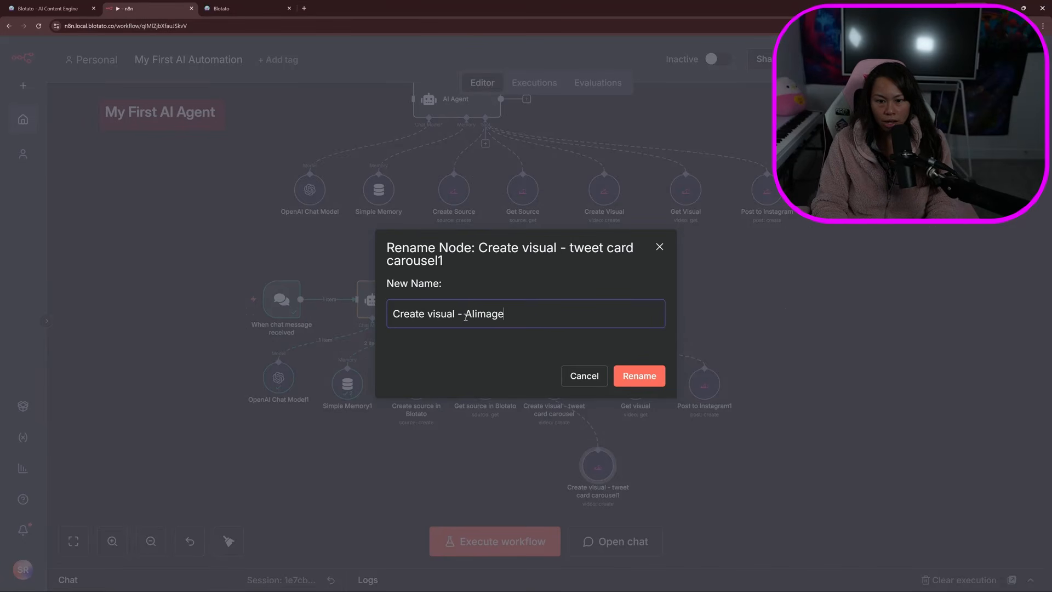
type(" image carousel")
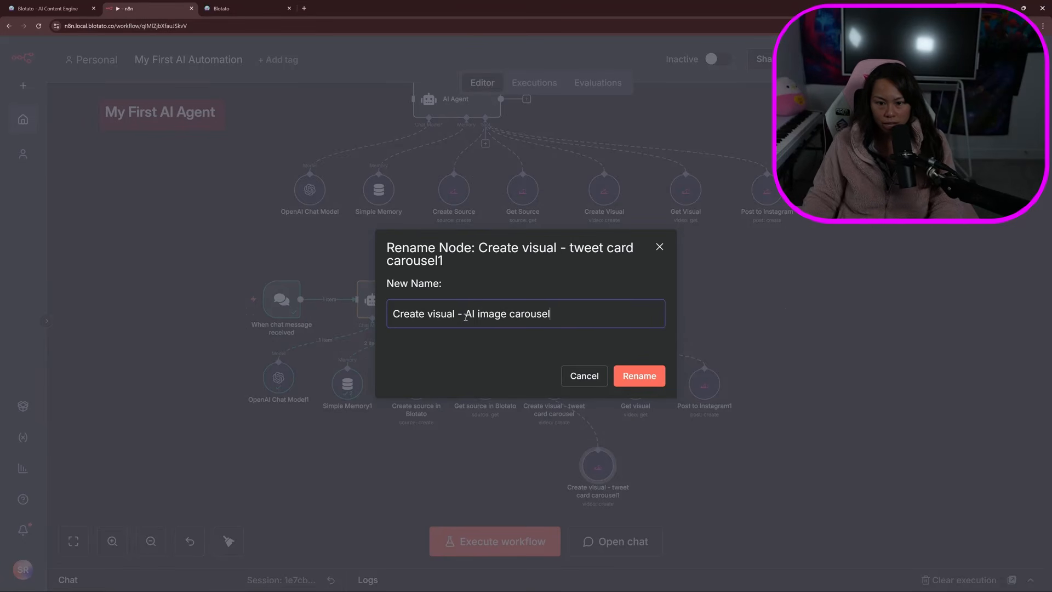
left_click(638, 383)
Rename the "Get source in Blotato" tool to "Get source"
right_click(480, 394)
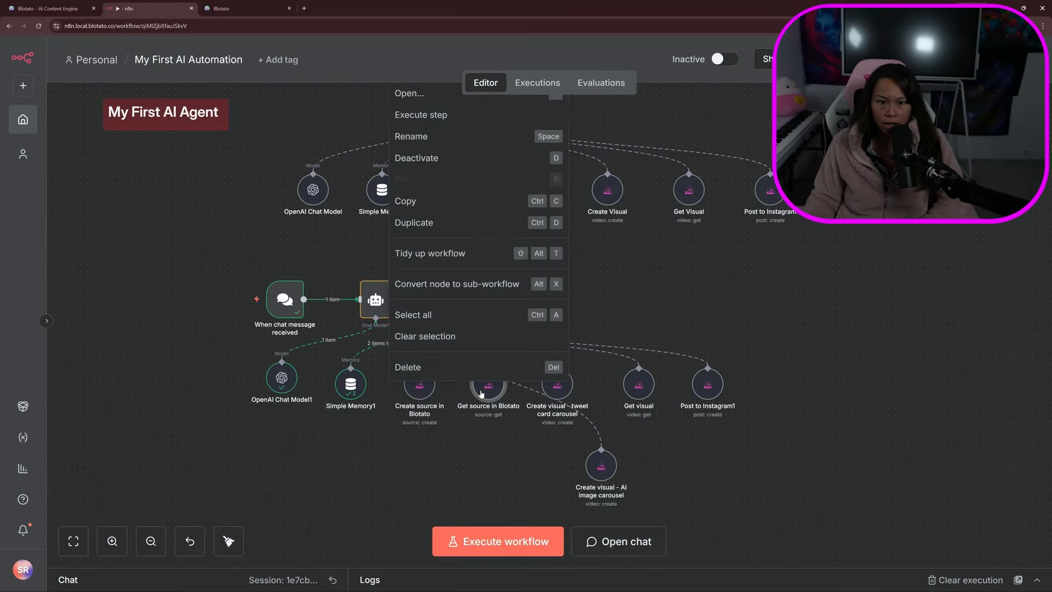
left_click(464, 140)
left_click(440, 308)
key("shift+End")
key("Delete")
left_click(639, 371)
Rename the "Create source in Blotato" tool to "Create source"
right_click(419, 387)
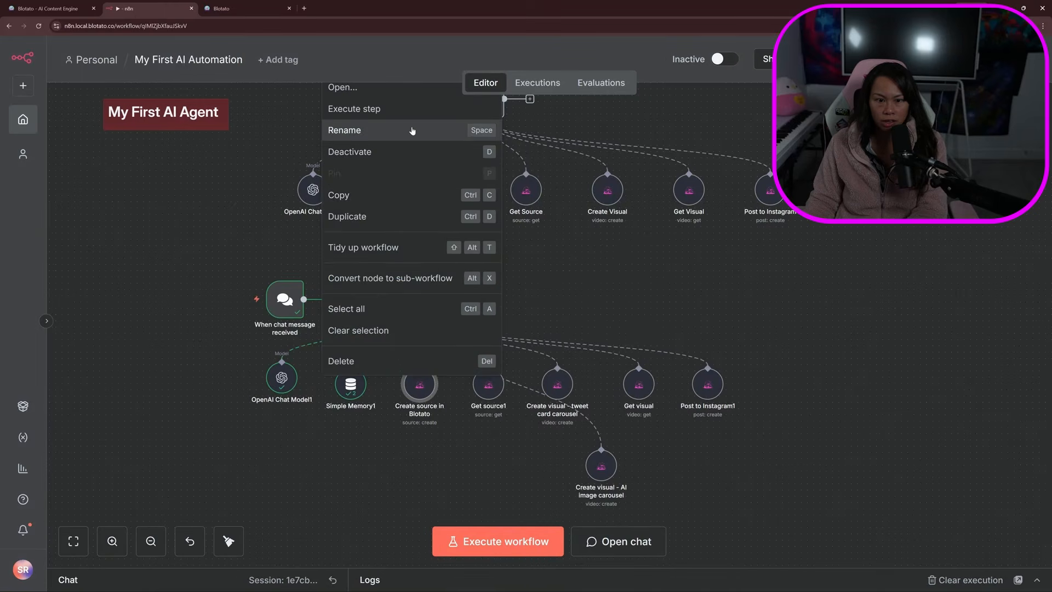
left_click(411, 146)
left_click_drag(460, 308, 547, 317)
key("Delete")
left_click(639, 370)
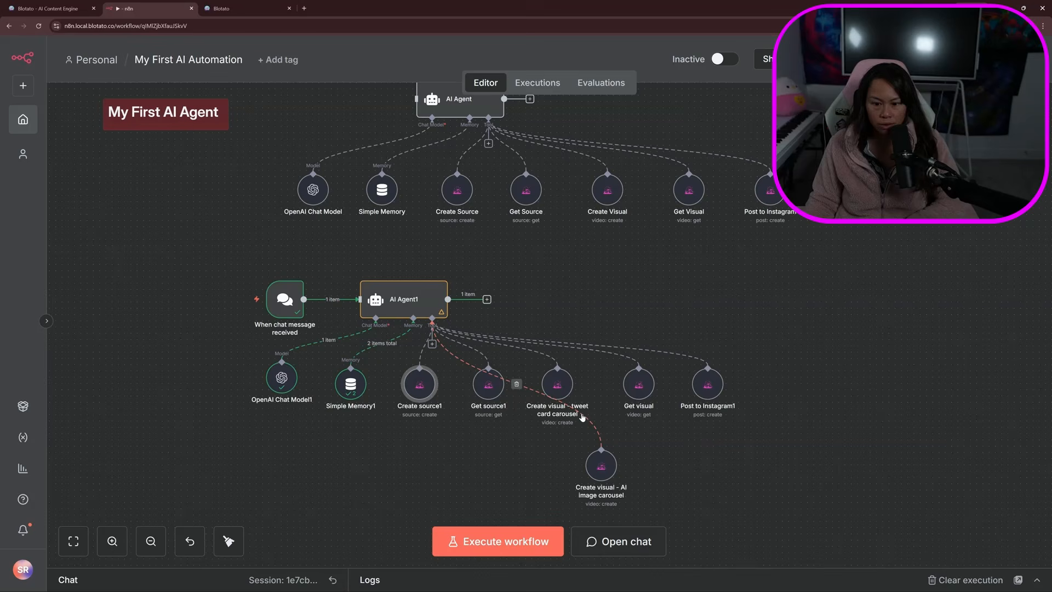
Tidy up the workflow layout and move the chat message trigger closer to AI Agent1
left_click(233, 553)
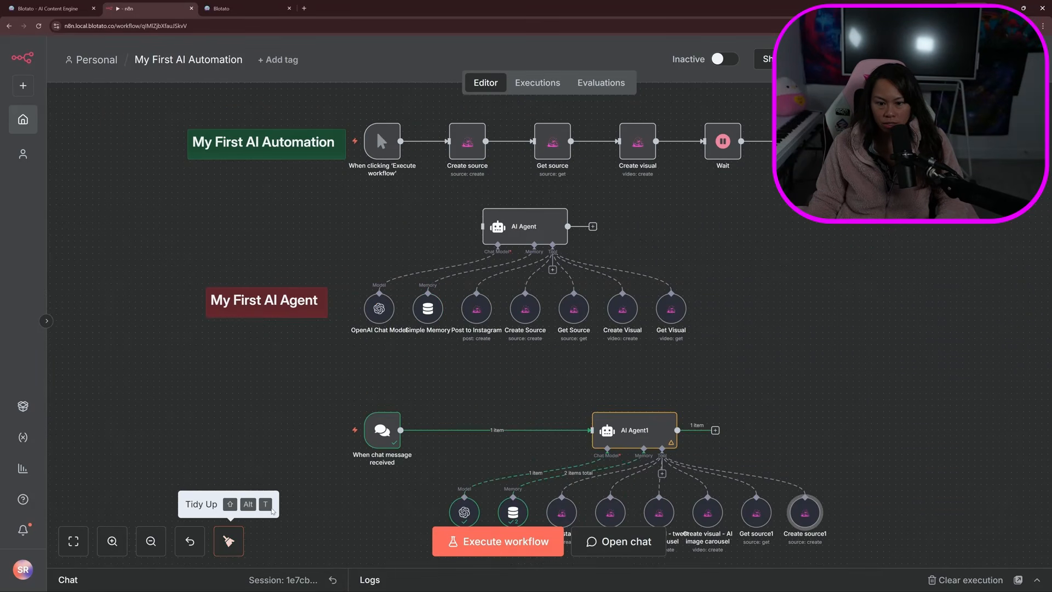
left_click_drag(383, 439, 505, 436)
left_click_drag(393, 464, 289, 383)
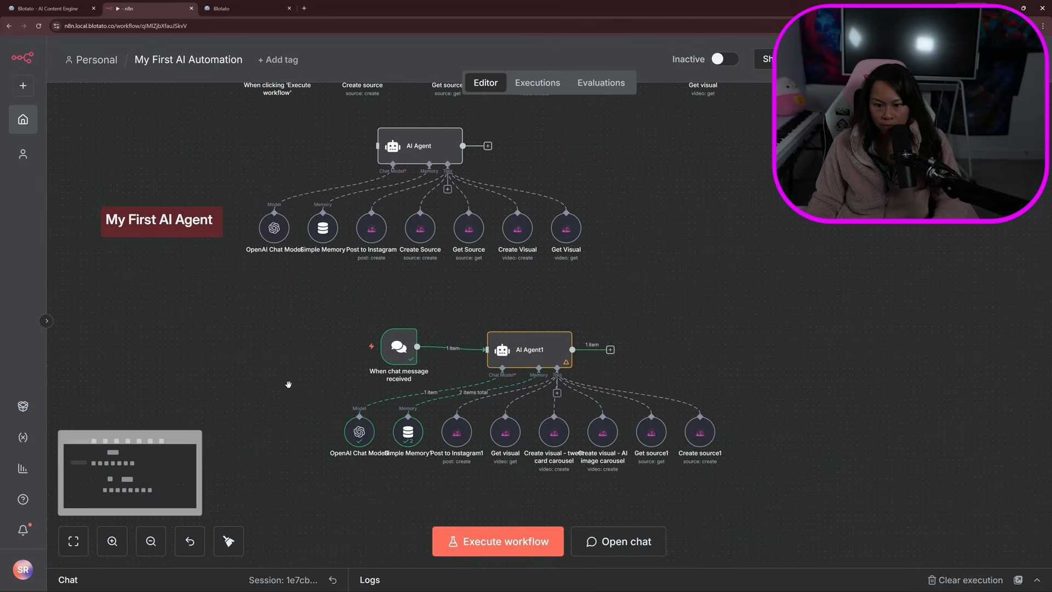
Review the parameters and options of AI Agent1 and the configuration of its OpenAI chat model
scroll(299, 394, "up", 2)
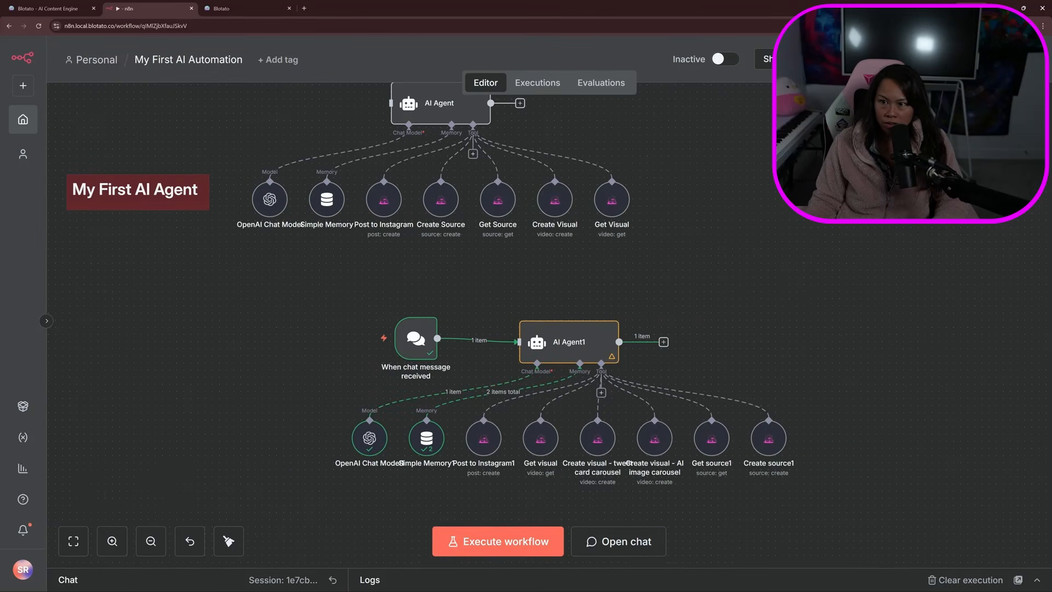
left_click_drag(775, 306, 741, 281)
scroll(676, 261, "up", 1)
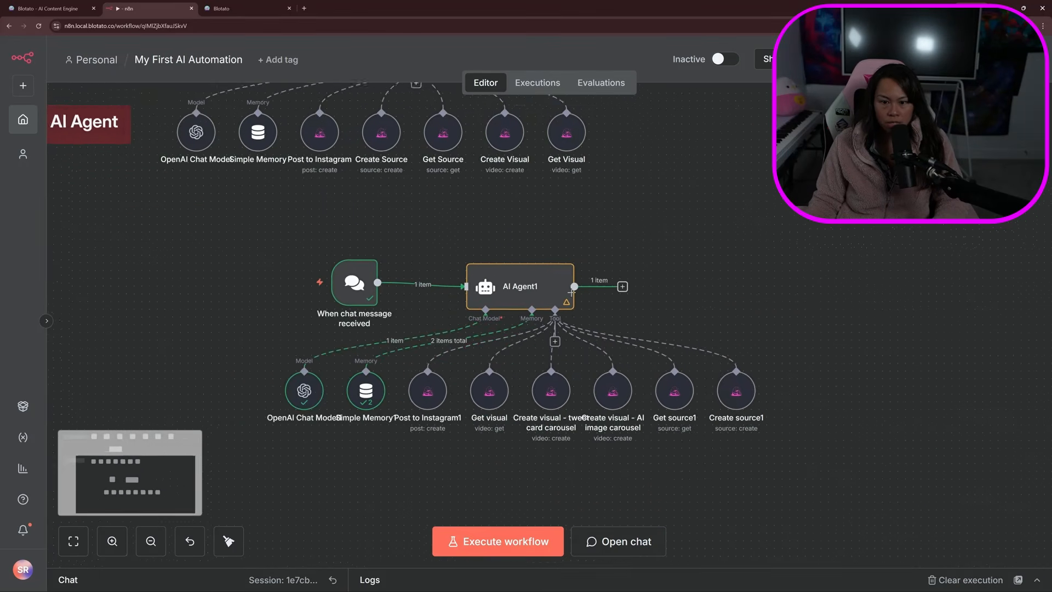
double_click(545, 298)
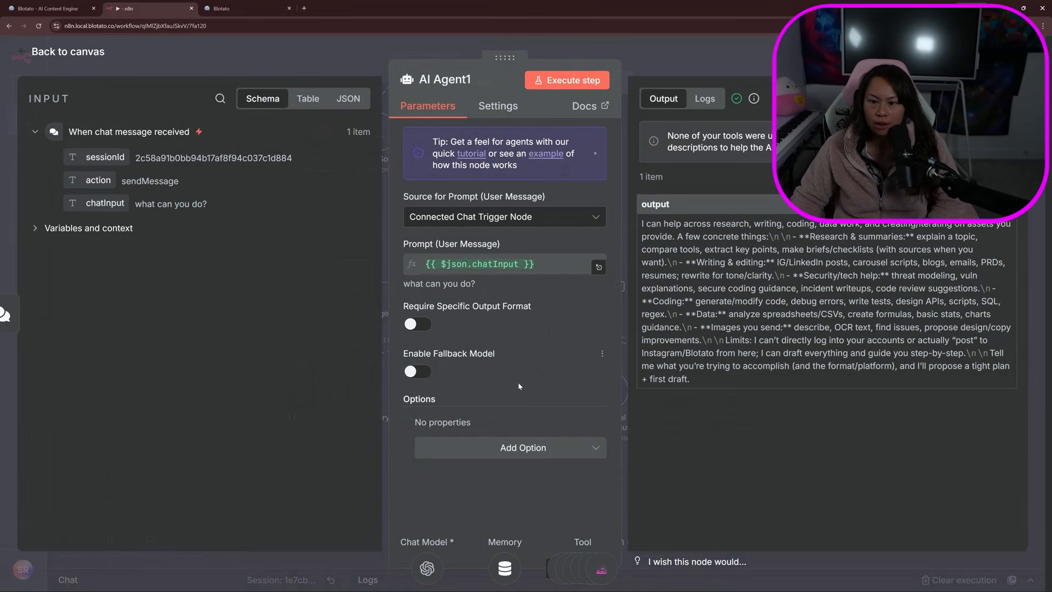
left_click(507, 448)
left_click(507, 449)
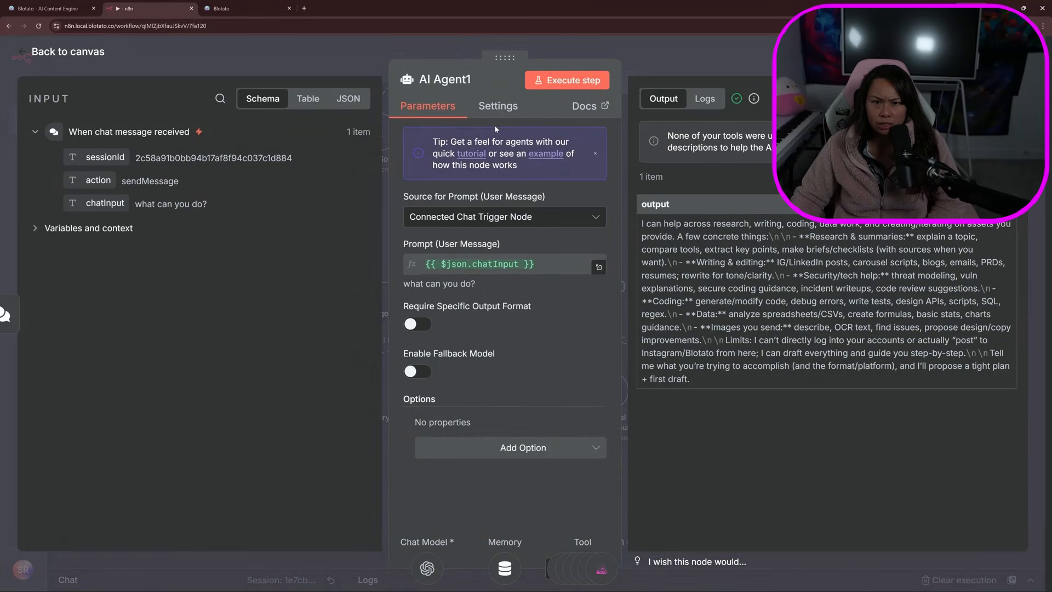
left_click(494, 114)
left_click(412, 111)
left_click(415, 49)
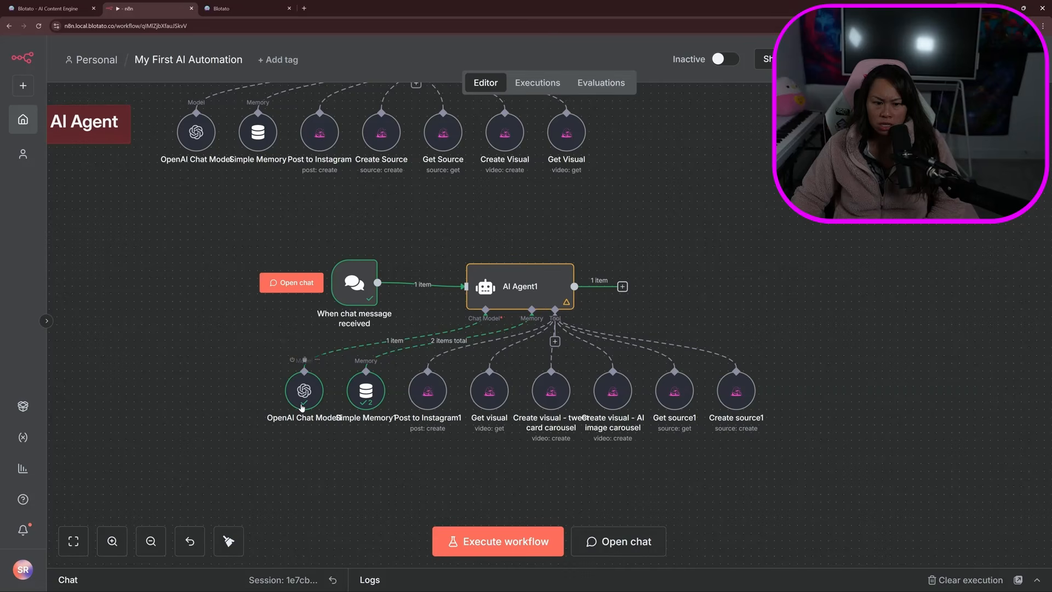
double_click(305, 391)
left_click(678, 64)
left_click(274, 268)
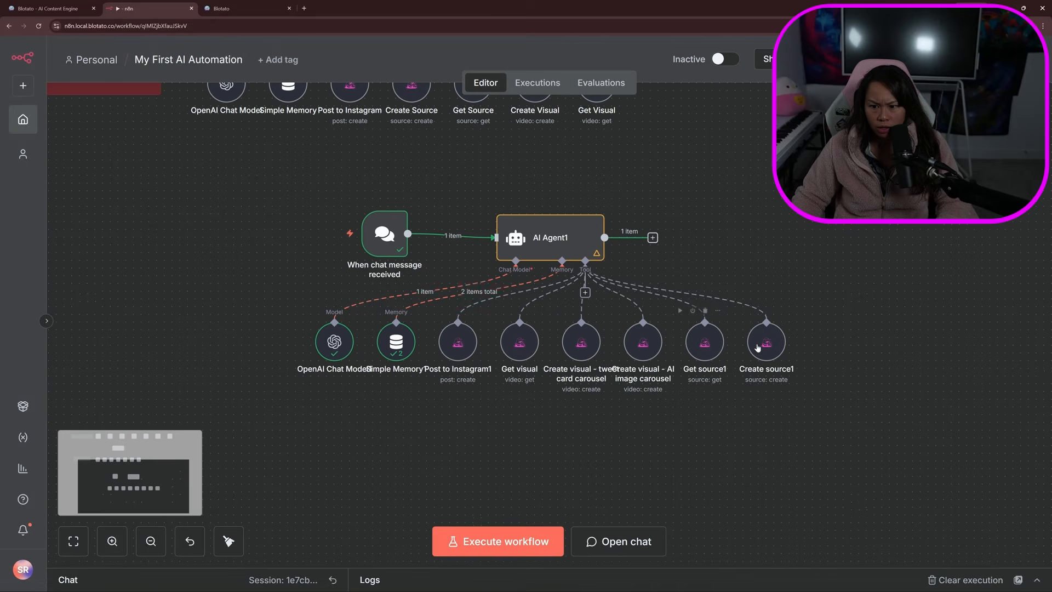
Spread out the six Blotato tool nodes under AI Agent1 so their labels no longer overlap
left_click_drag(776, 341, 815, 347)
left_click_drag(705, 341, 752, 347)
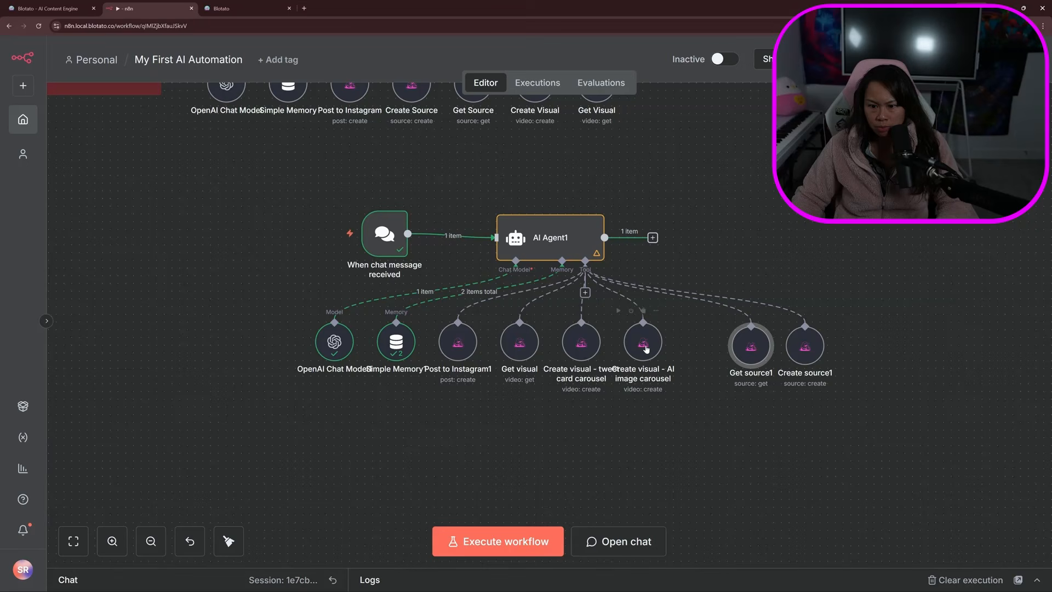
left_click_drag(643, 346, 681, 346)
left_click_drag(596, 347, 618, 347)
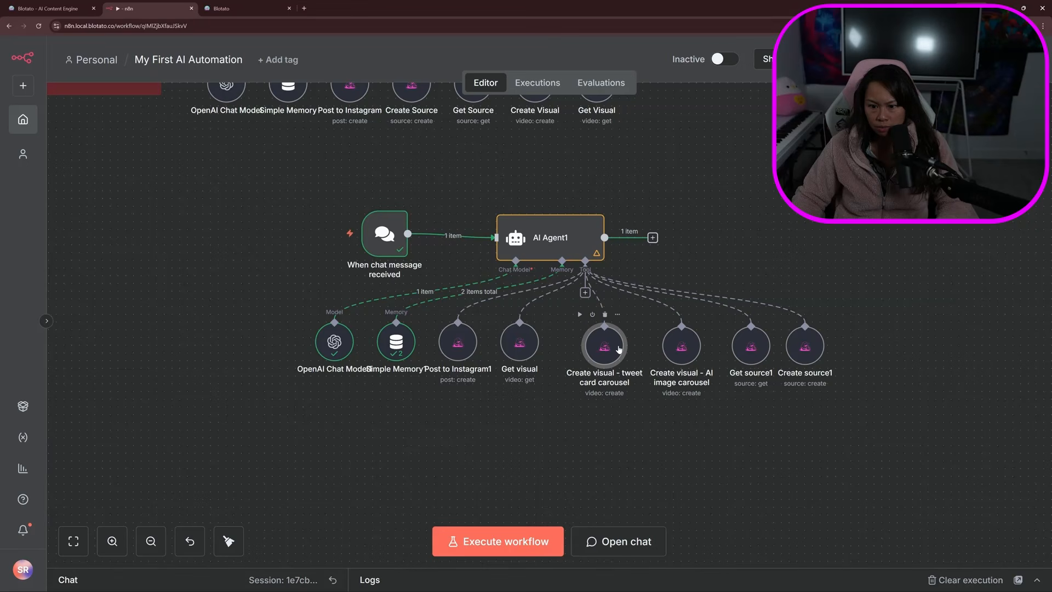
left_click_drag(514, 353, 530, 354)
left_click_drag(458, 346, 473, 346)
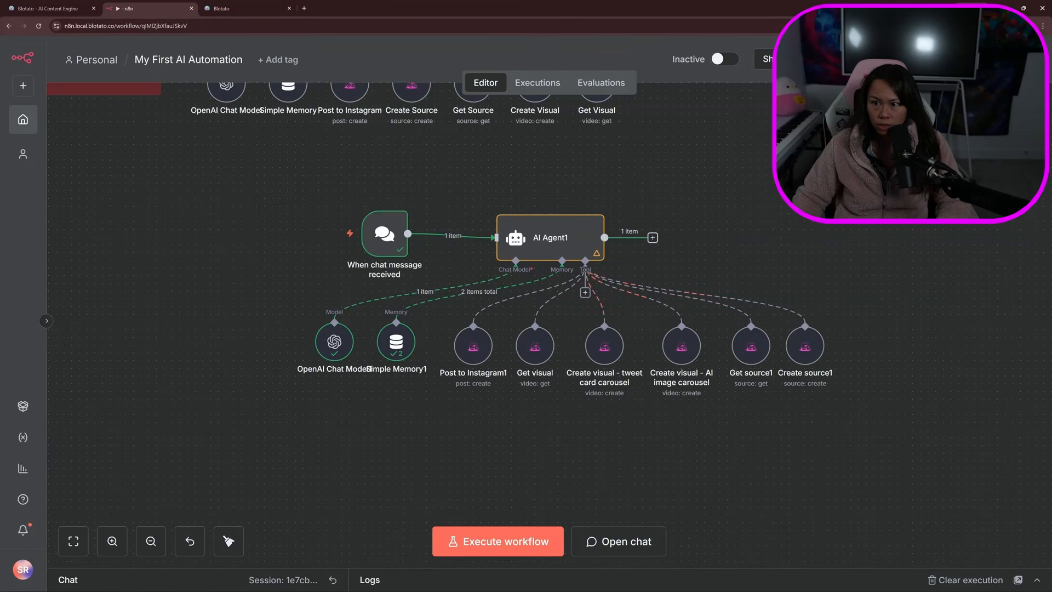
left_click_drag(566, 428, 511, 379)
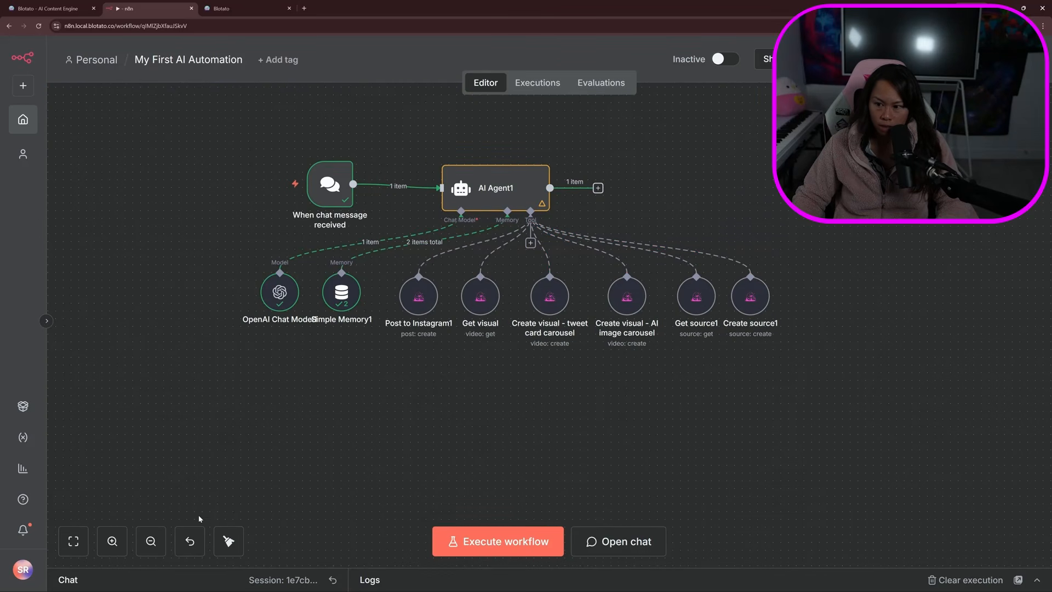
Open the chat and logs, clear the previous execution and reset the chat session
left_click(1038, 581)
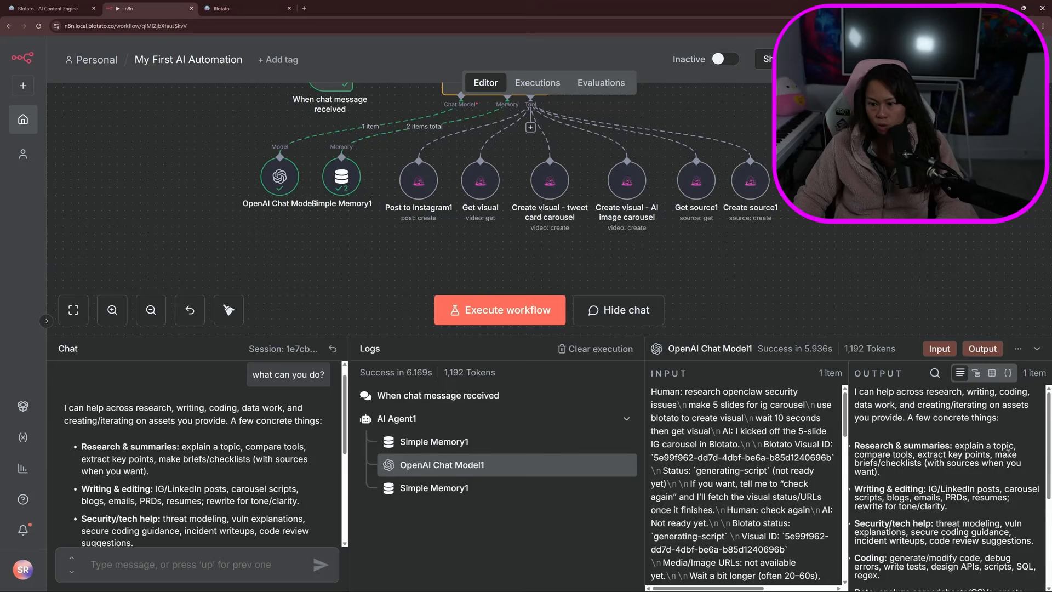
left_click(614, 351)
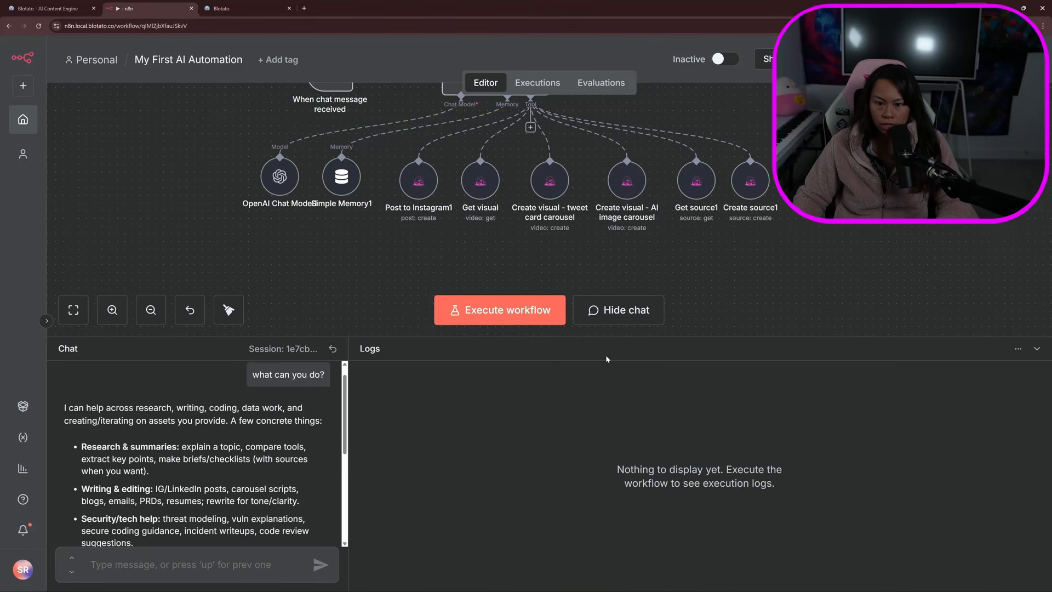
left_click(332, 351)
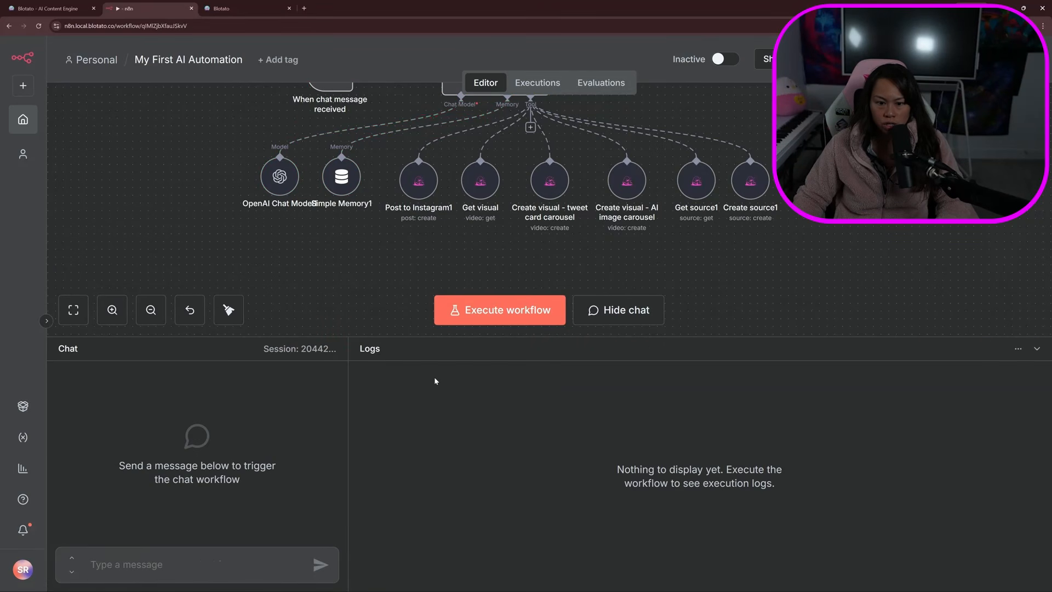
left_click_drag(422, 339, 417, 377)
scroll(336, 339, "up", 4)
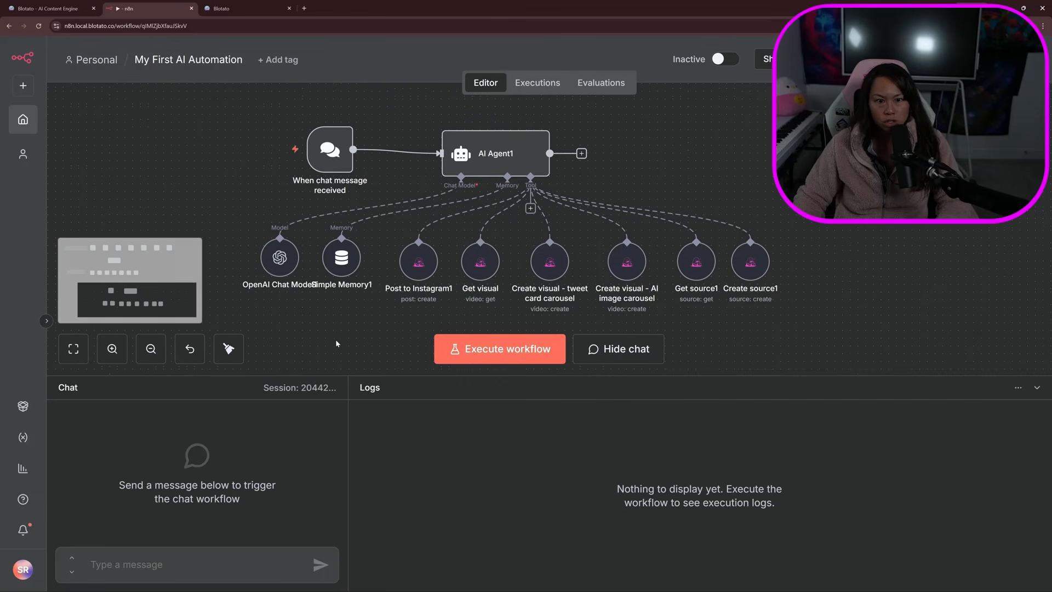
Send the agent the chat message "i want to research the top 5 most important tips for skiiers in icy conditions"
left_click(203, 561)
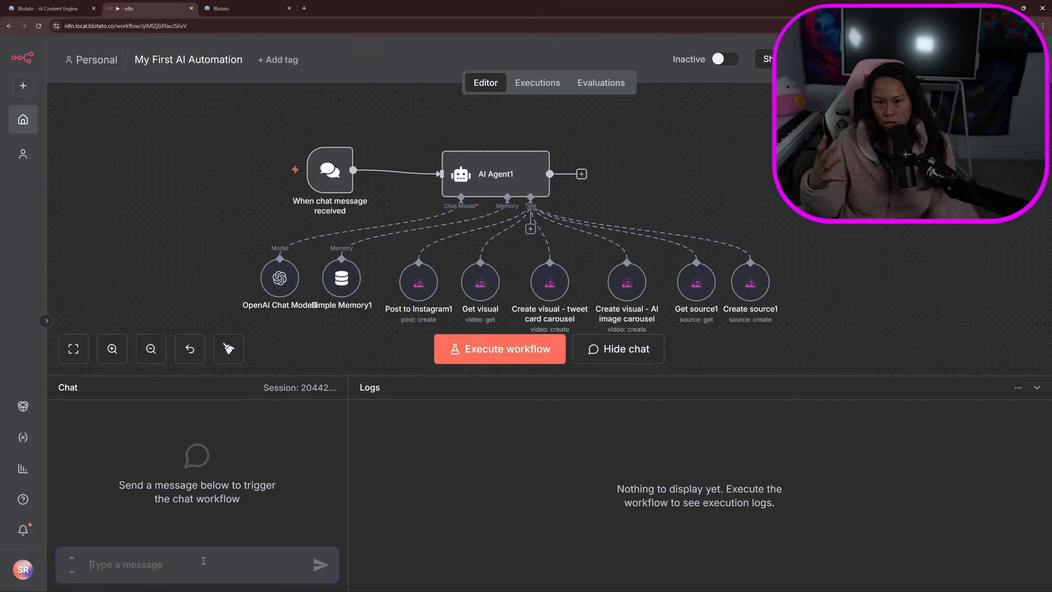
type("i want to research the top 5 most important")
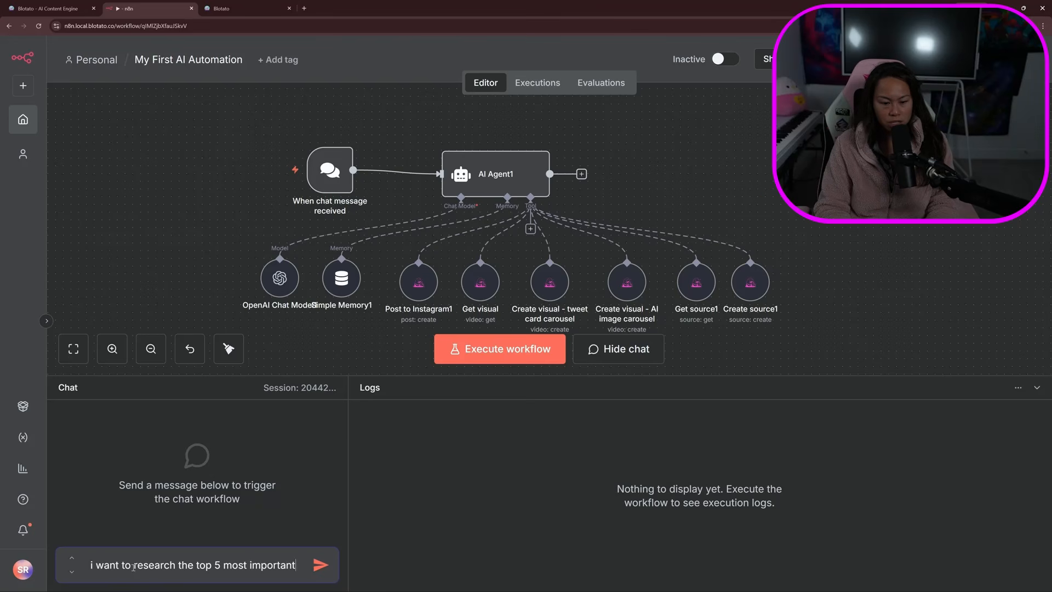
type("ips for skiiers in icy")
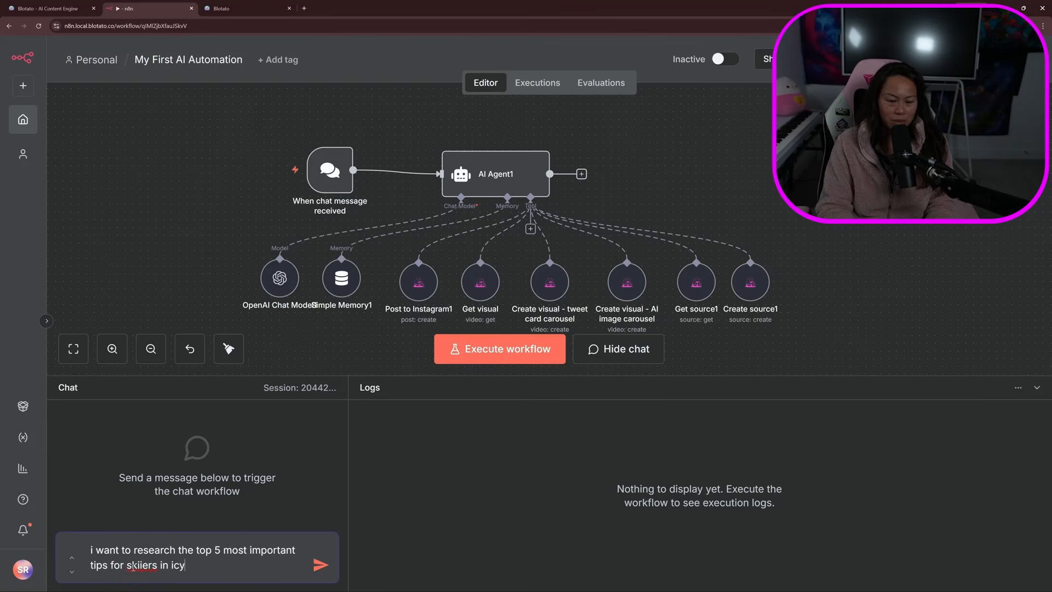
key("Return")
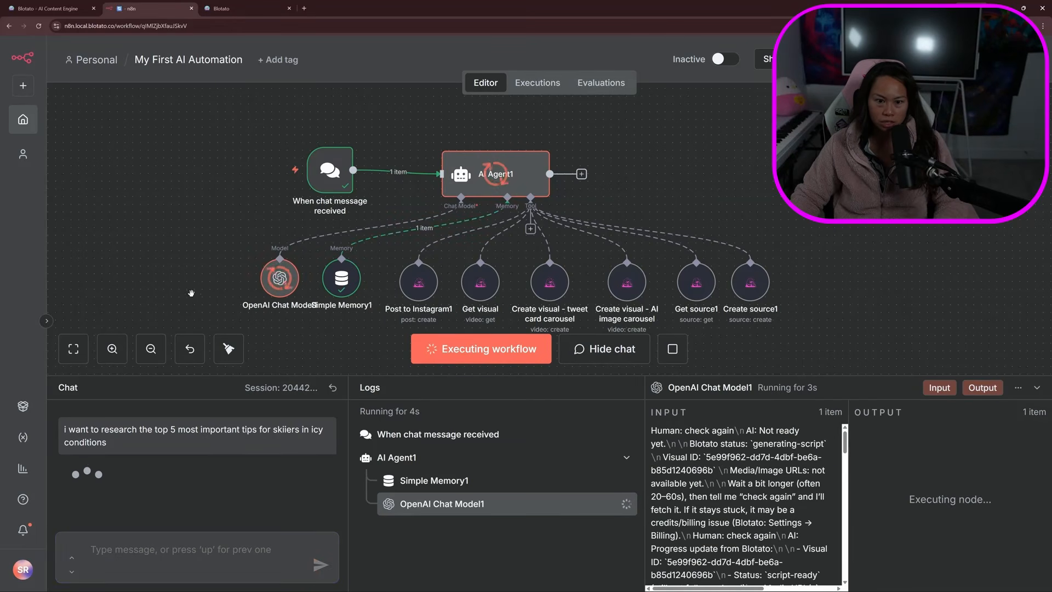
left_click_drag(192, 296, 210, 271)
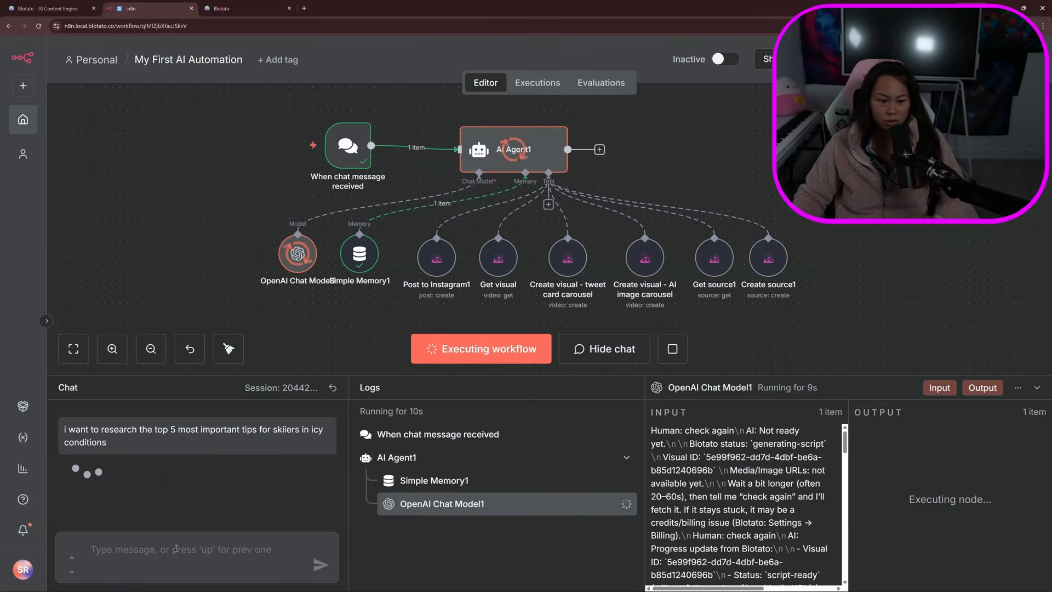
left_click(177, 553)
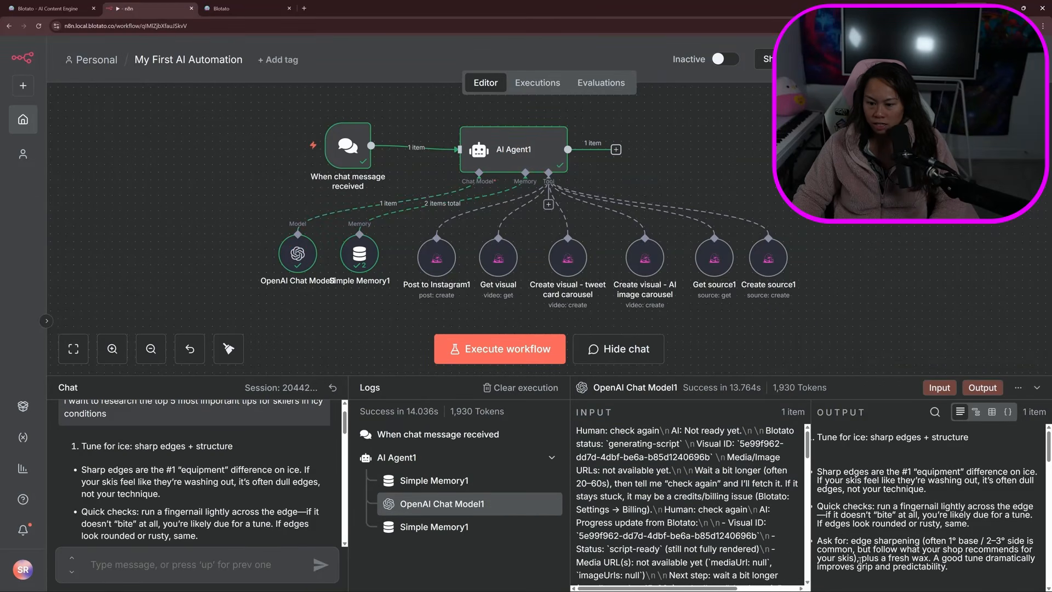
Read through the agent's skiing tips and write the follow-up request "summarize into 5 simple bullet points" in the chat
left_click_drag(855, 576, 837, 438)
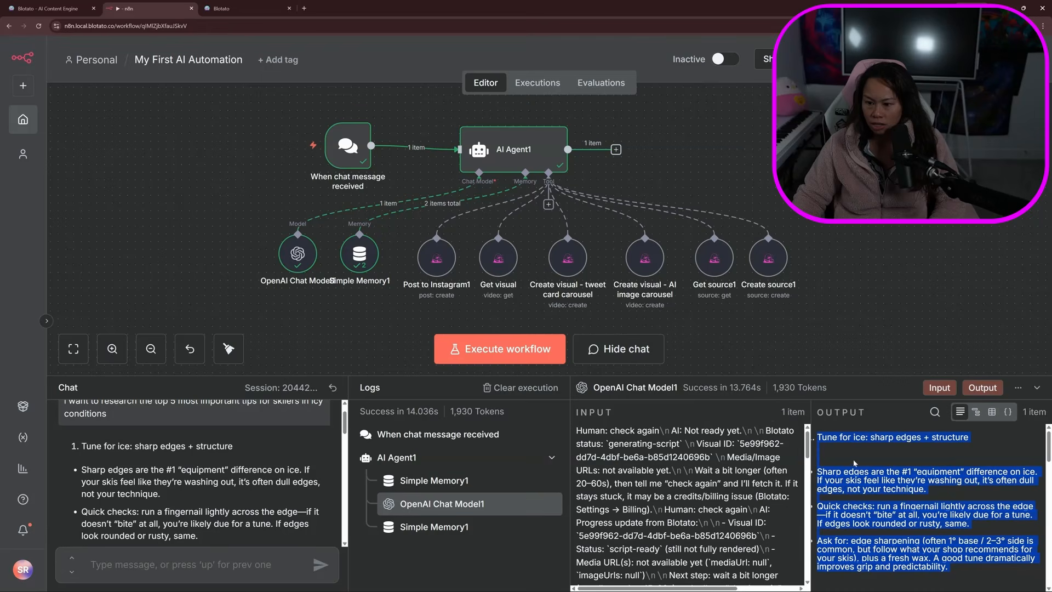
scroll(124, 472, "down", 3)
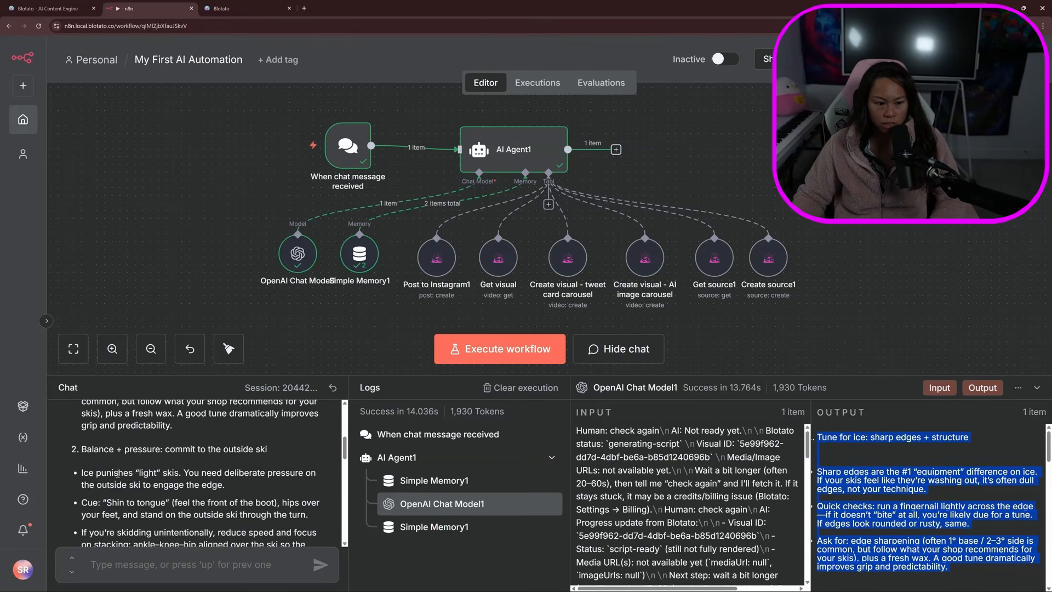
scroll(165, 475, "down", 10)
left_click(191, 519)
type("summarize")
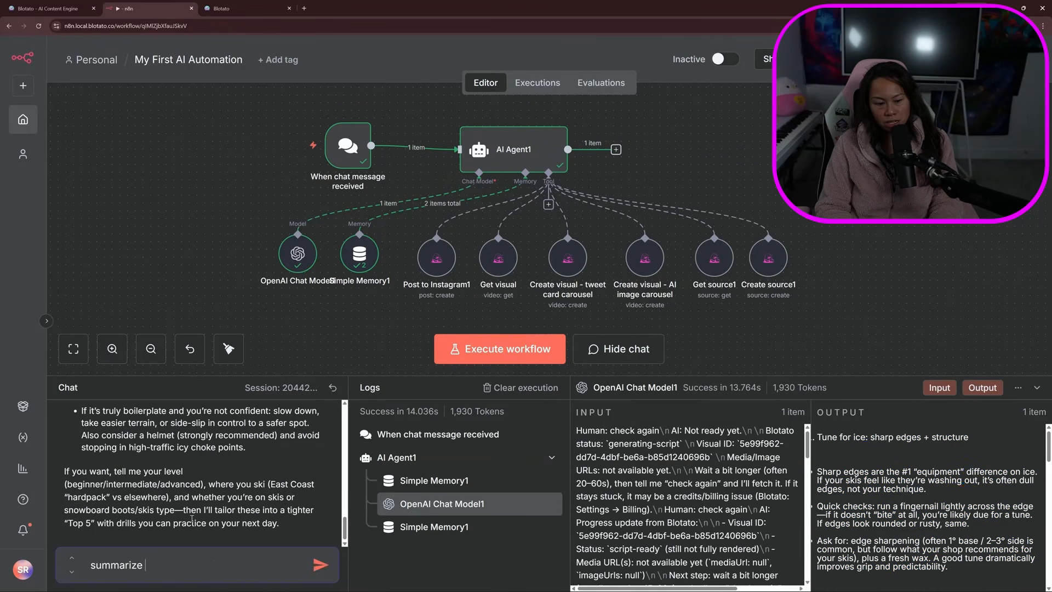
type(" into 5 simple bullet points")
Add "then create tweet card carousel" as a new line of the chat message and send it
key("shift+Return")
type("then create")
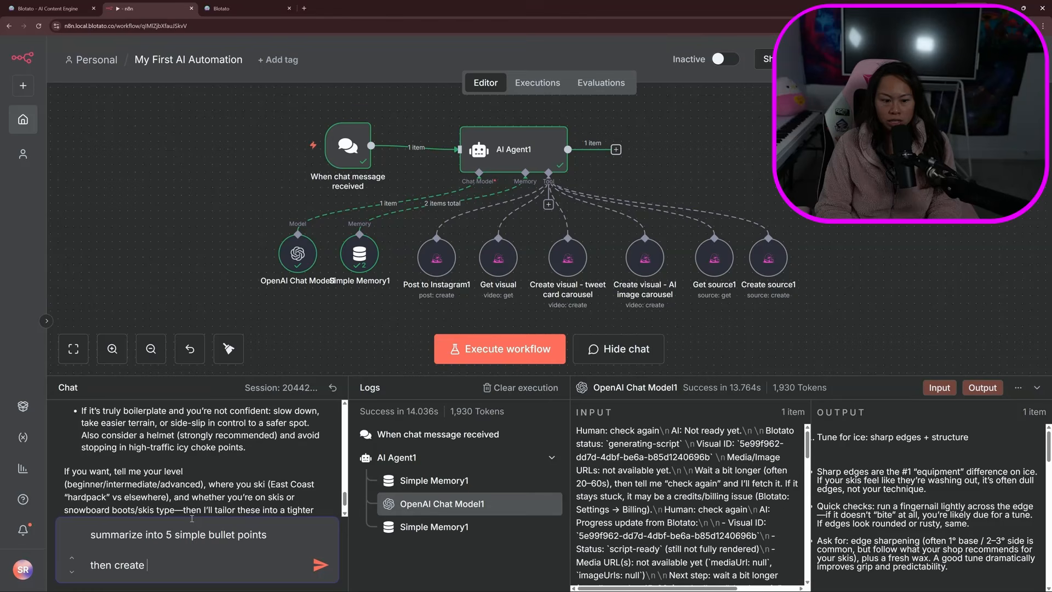
type(" tweet card carousel")
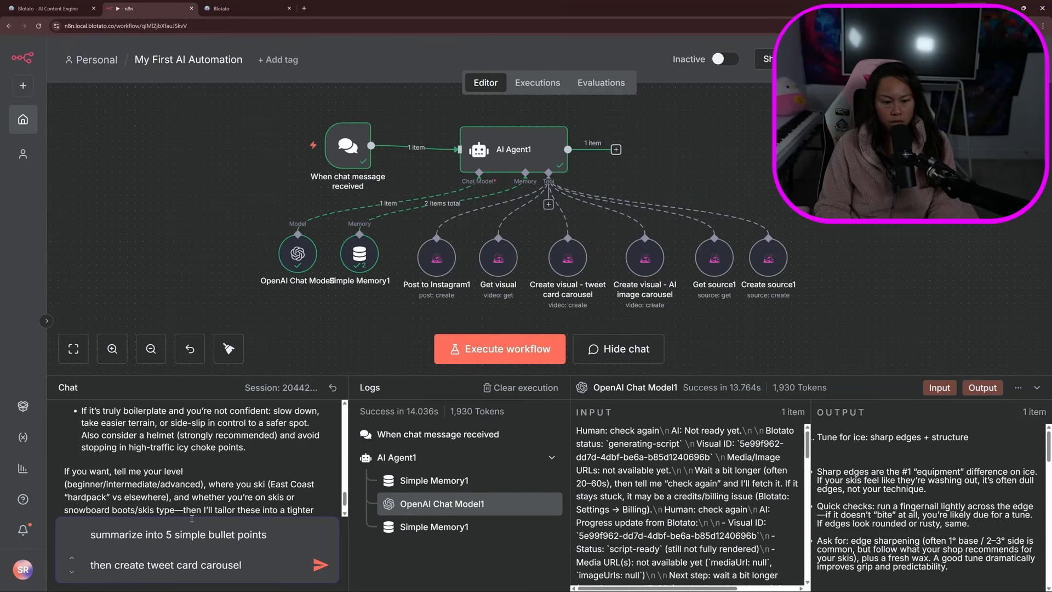
type(" with blotato")
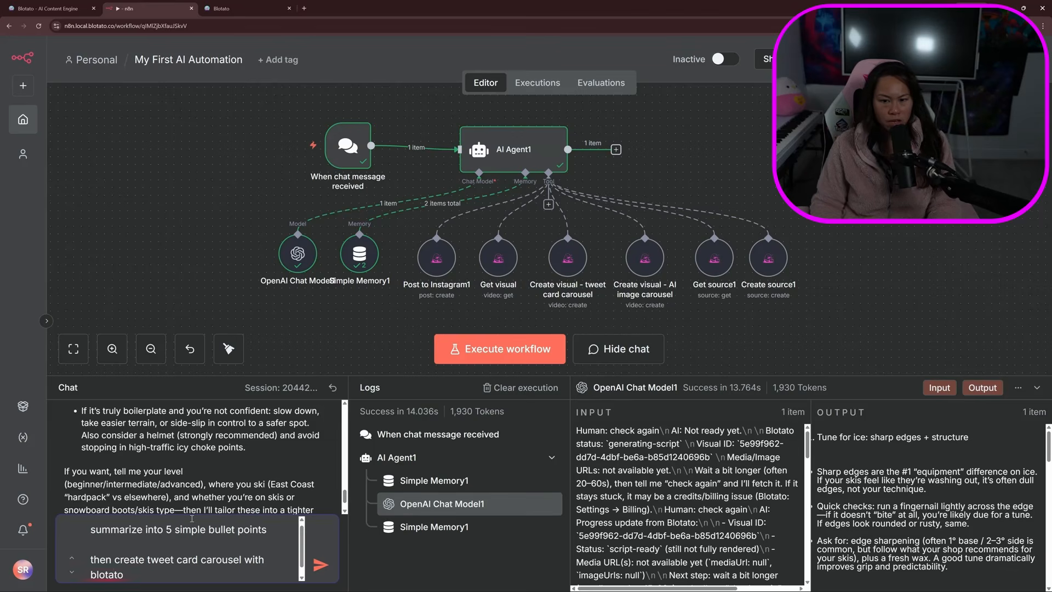
key("BackSpace")
key("BackSpace")
key("BackSpace")
key("BackSpace")
key("BackSpace")
key("BackSpace")
key("BackSpace")
key("BackSpace")
key("BackSpace")
key("BackSpace")
key("BackSpace")
key("BackSpace")
key("BackSpace")
left_click_drag(344, 496, 347, 523)
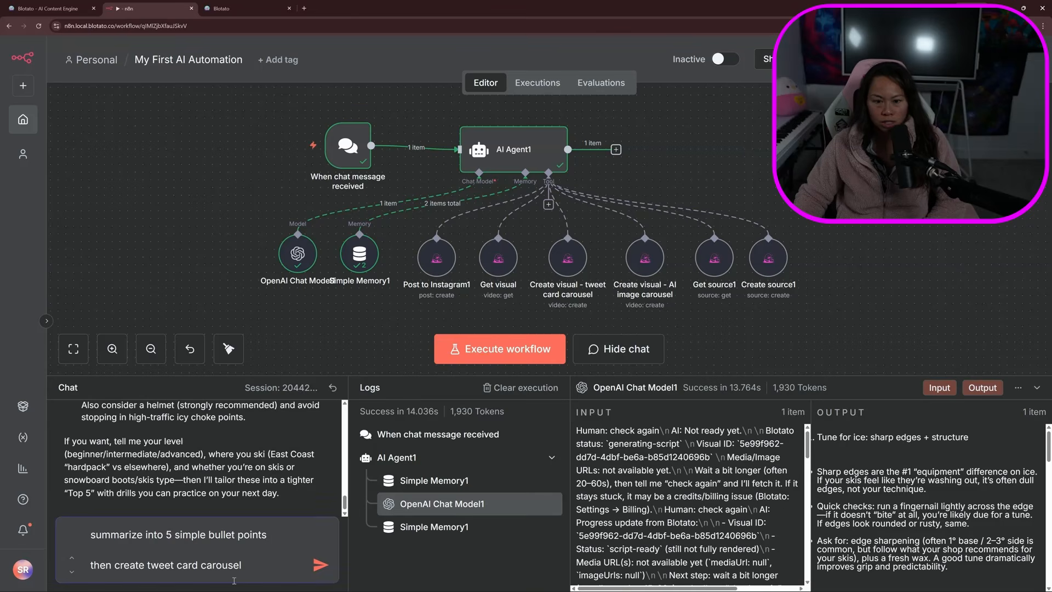
left_click(323, 571)
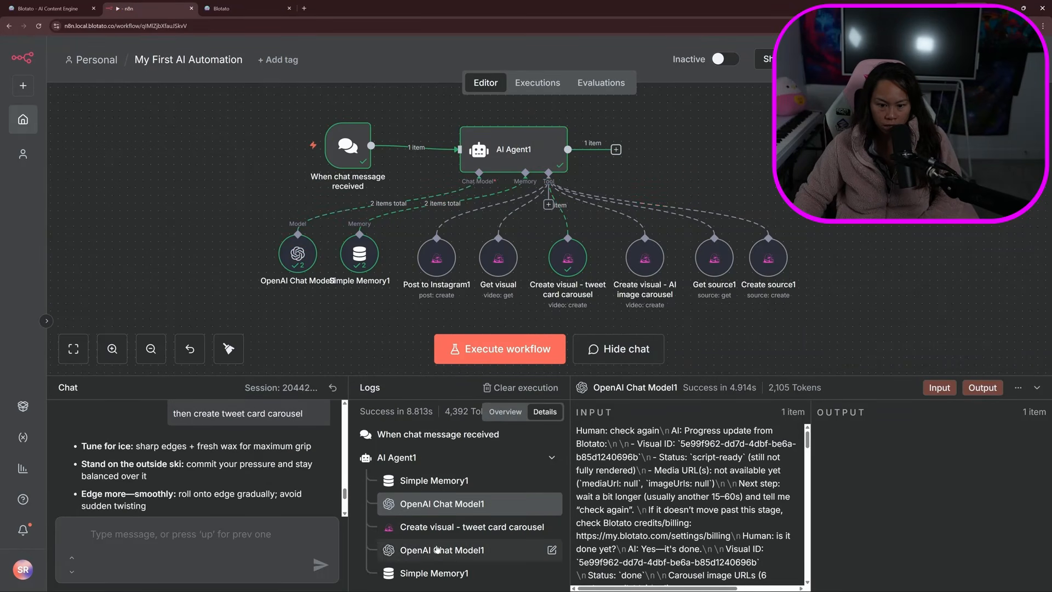
Inspect the prompt and response logged for the "Create visual - tweet card carousel" tool call
left_click(464, 535)
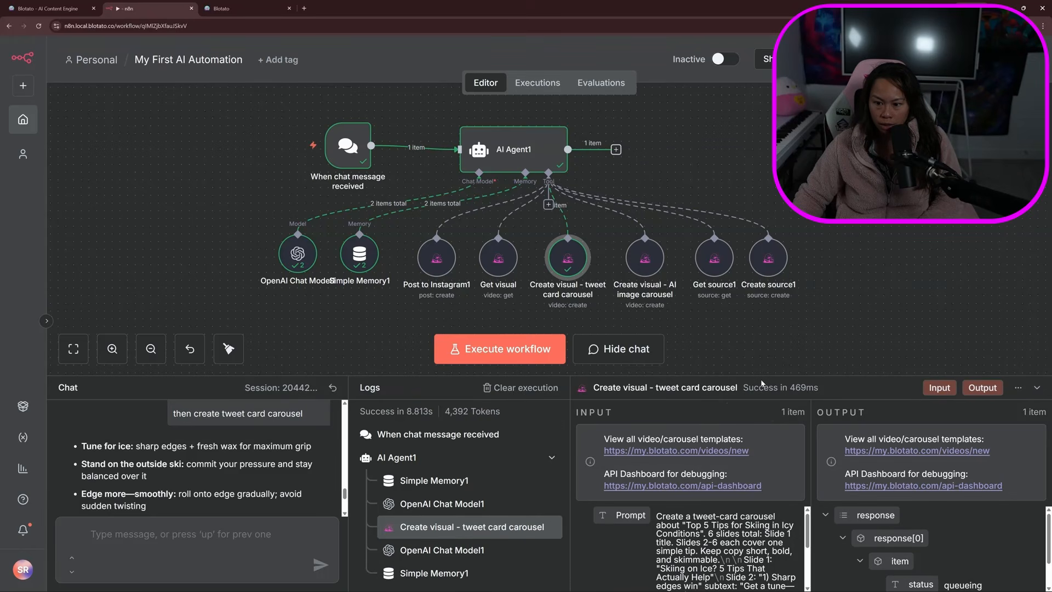
left_click_drag(764, 377, 771, 220)
left_click_drag(658, 359, 653, 514)
left_click(644, 514)
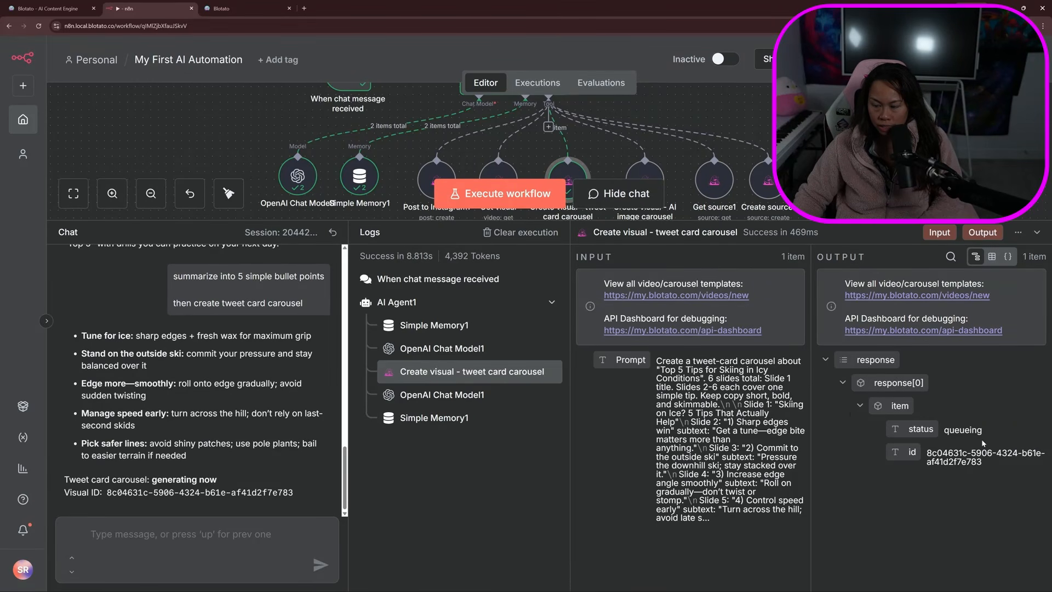
left_click_drag(858, 225, 859, 323)
Review the agent's chat reply, including the five bullet points, the carousel status and the visual ID
left_click(284, 470)
scroll(274, 466, "up", 1)
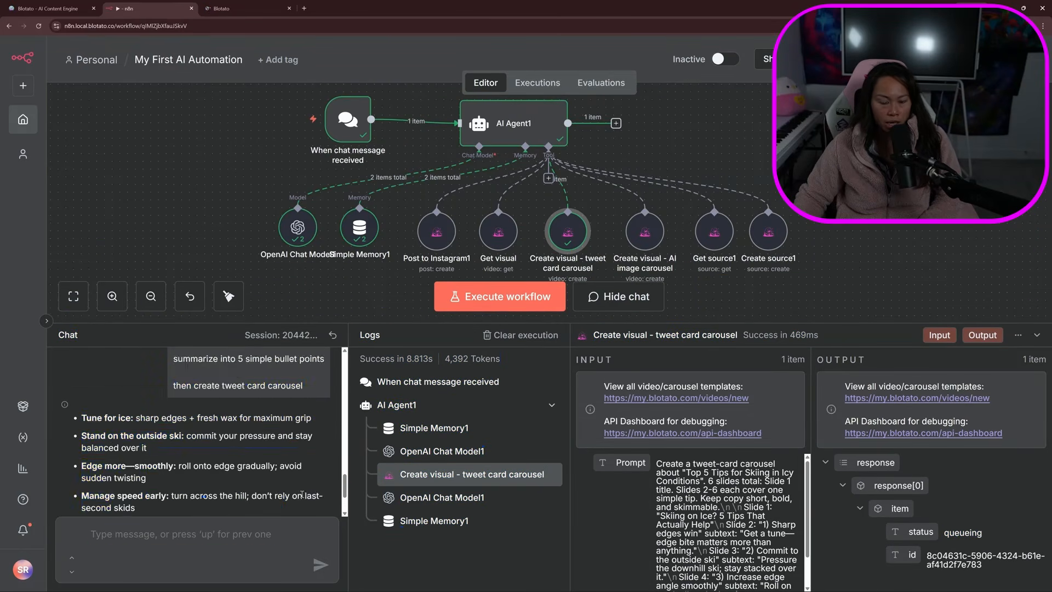
scroll(208, 456, "down", 2)
scroll(142, 383, "up", 2)
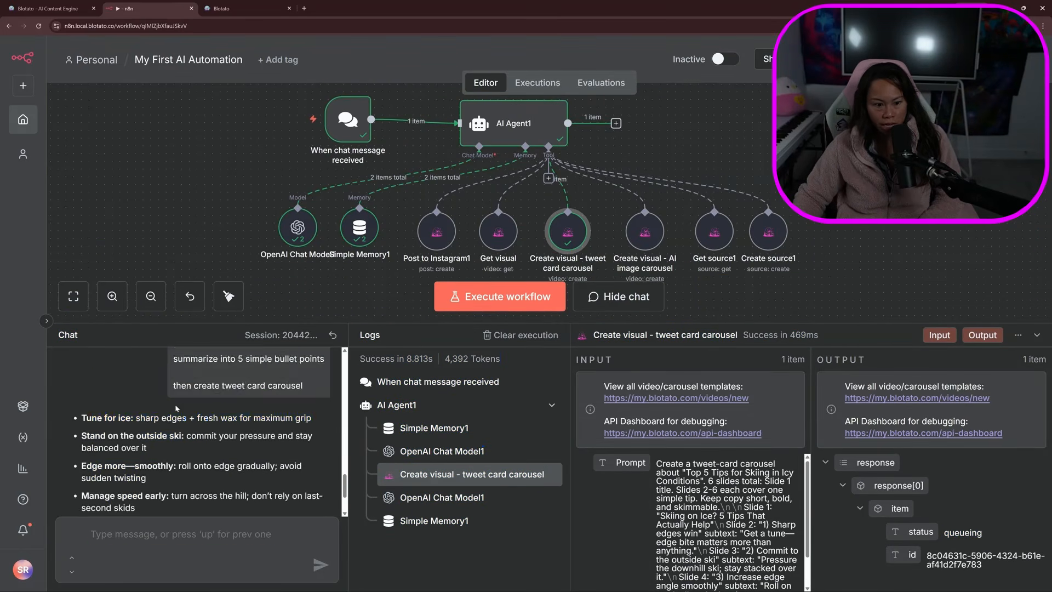
scroll(170, 405, "down", 1)
left_click_drag(93, 377, 108, 406)
left_click(88, 394)
scroll(110, 427, "down", 1)
left_click_drag(70, 481, 221, 484)
left_click(164, 547)
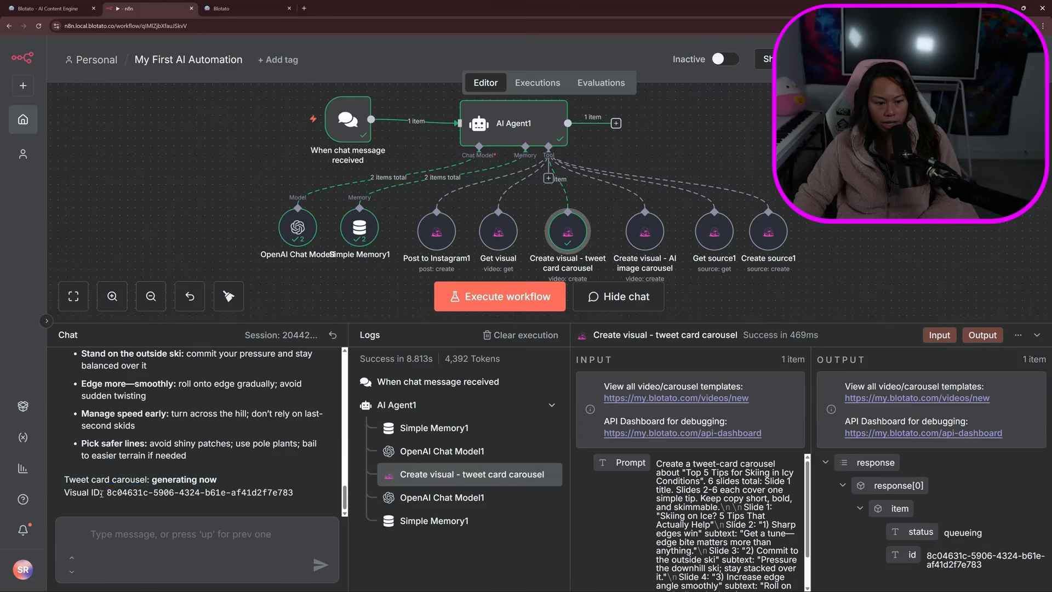
Copy the visual ID from the chat reply and open that tweet card carousel in Blotato's video editor
left_click_drag(108, 492, 296, 492)
key("ctrl+c")
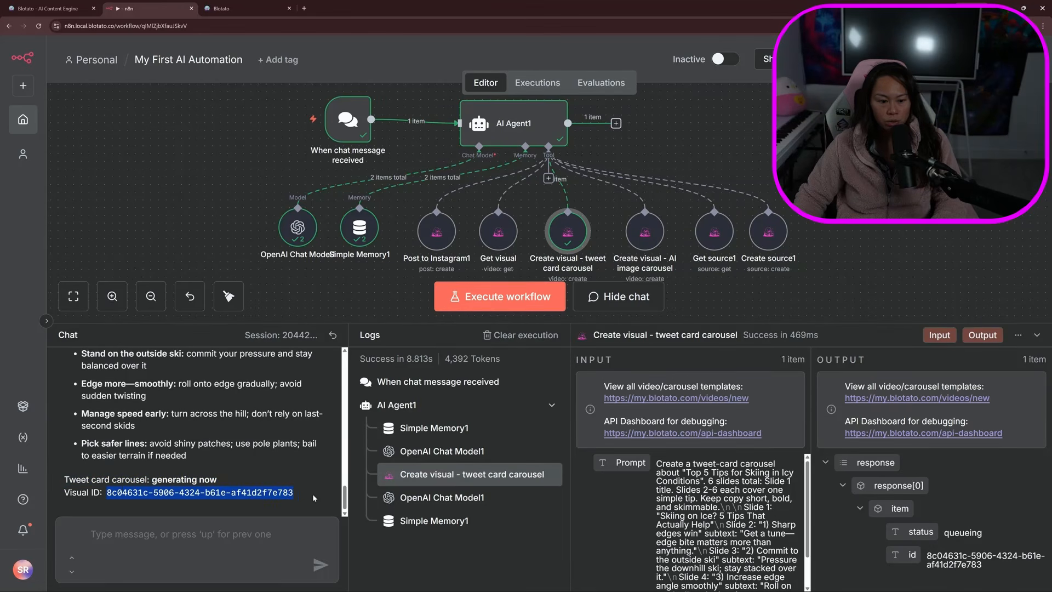
left_click(222, 8)
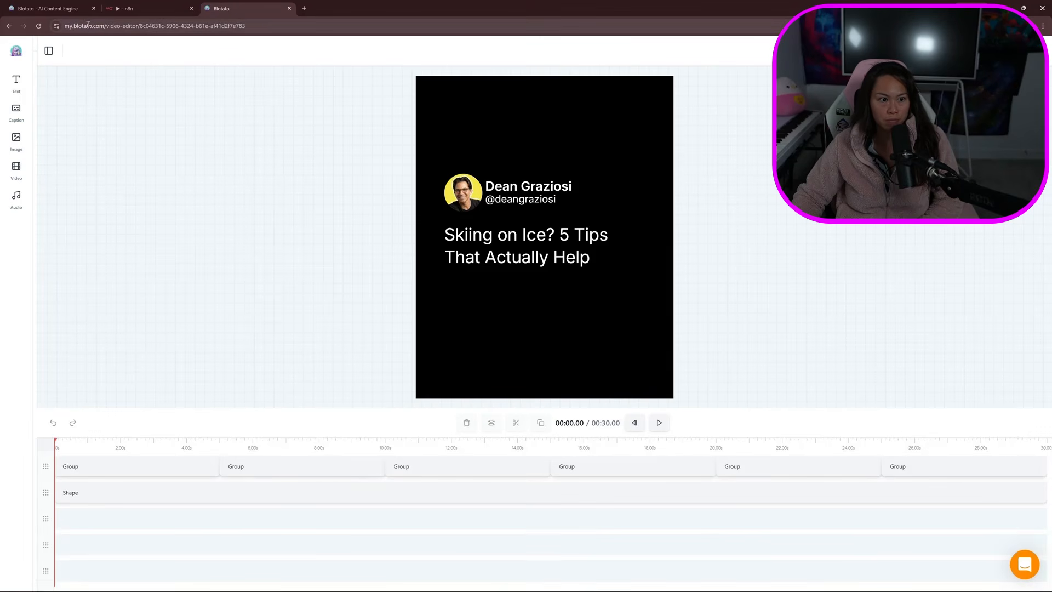
left_click_drag(140, 26, 282, 27)
key("ctrl+v")
key("Return")
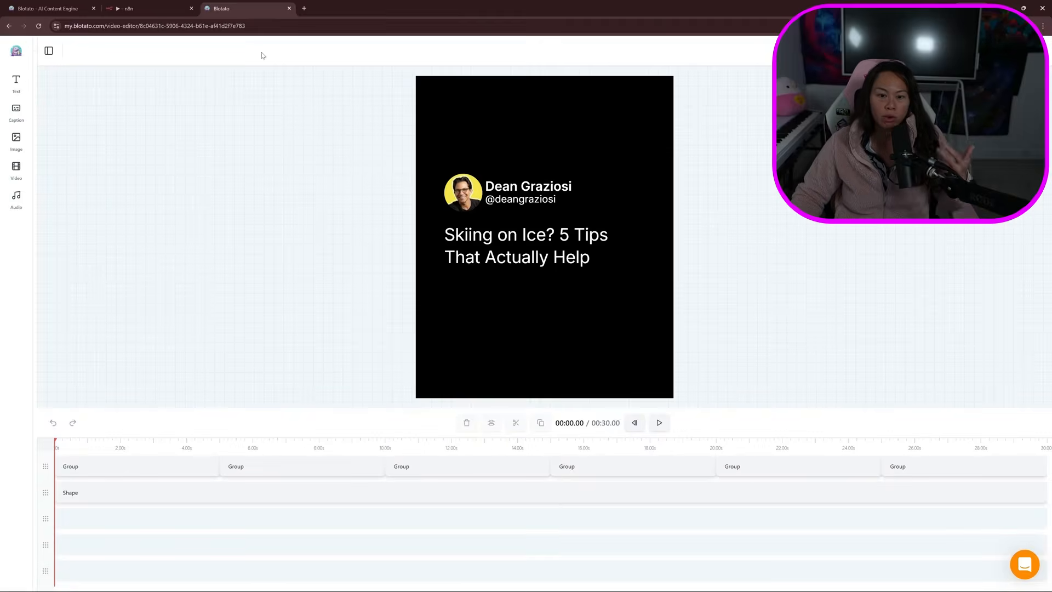
Preview the tweet card carousel's tip slides one by one along the timeline, through to the final slide
left_click(291, 445)
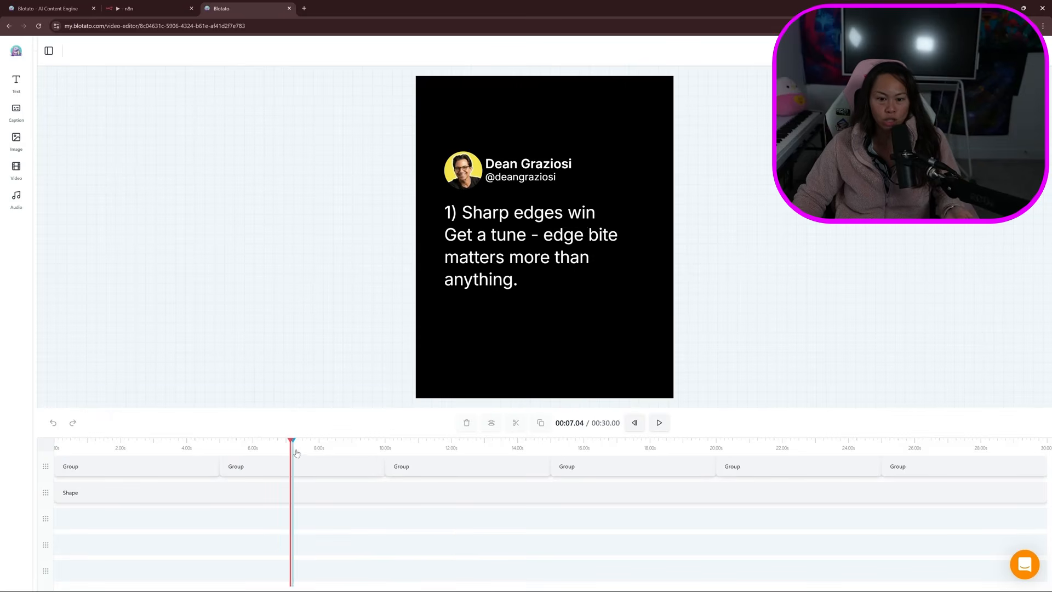
left_click(456, 445)
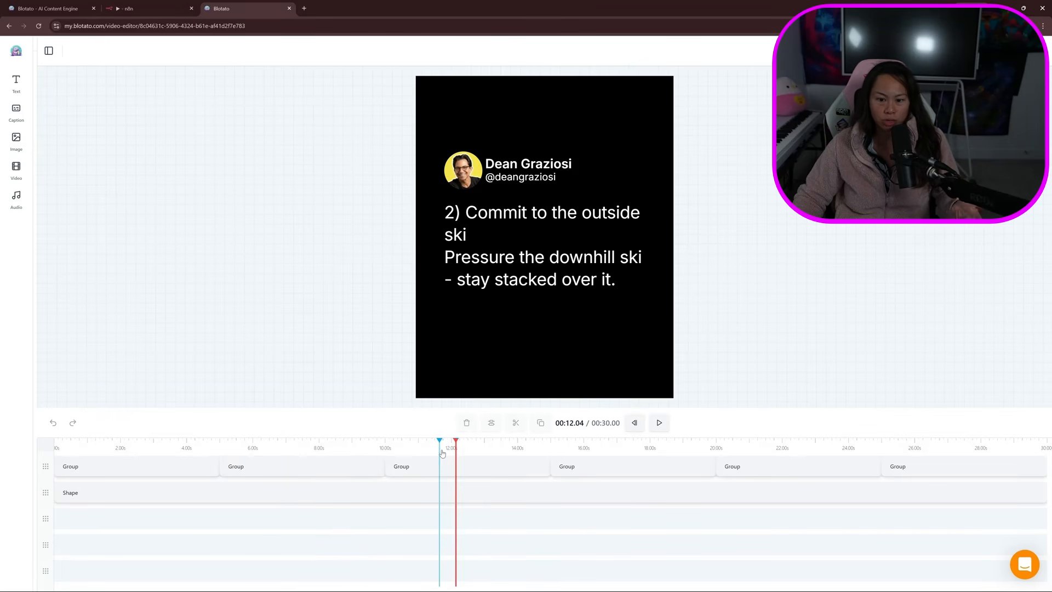
left_click(587, 445)
left_click(780, 458)
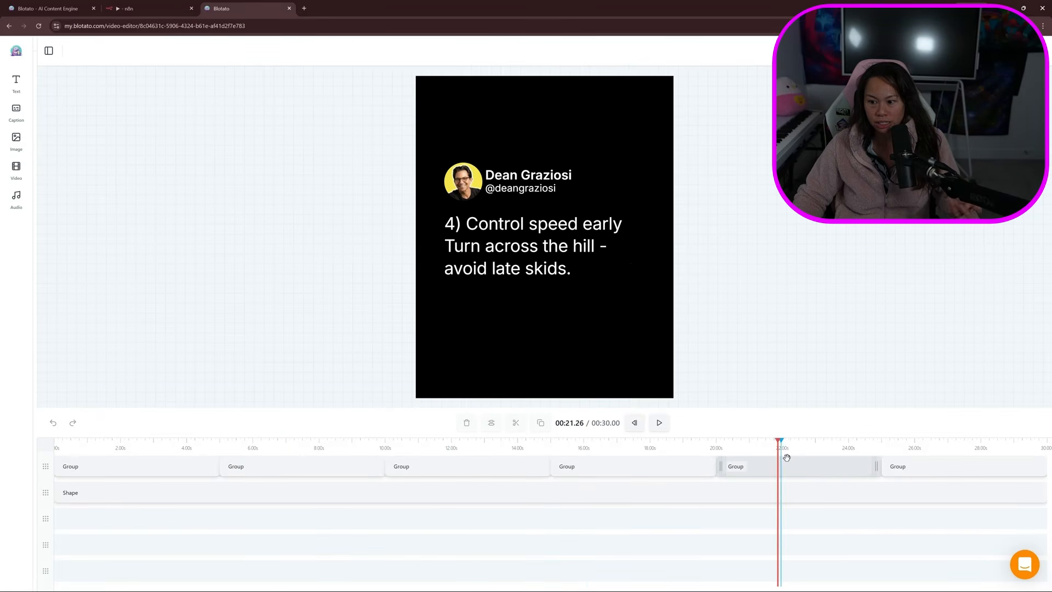
left_click(919, 448)
Switch to n8n and send the chat message "actually i dont like that template, lets use the AI image carousel instead"
left_click(137, 8)
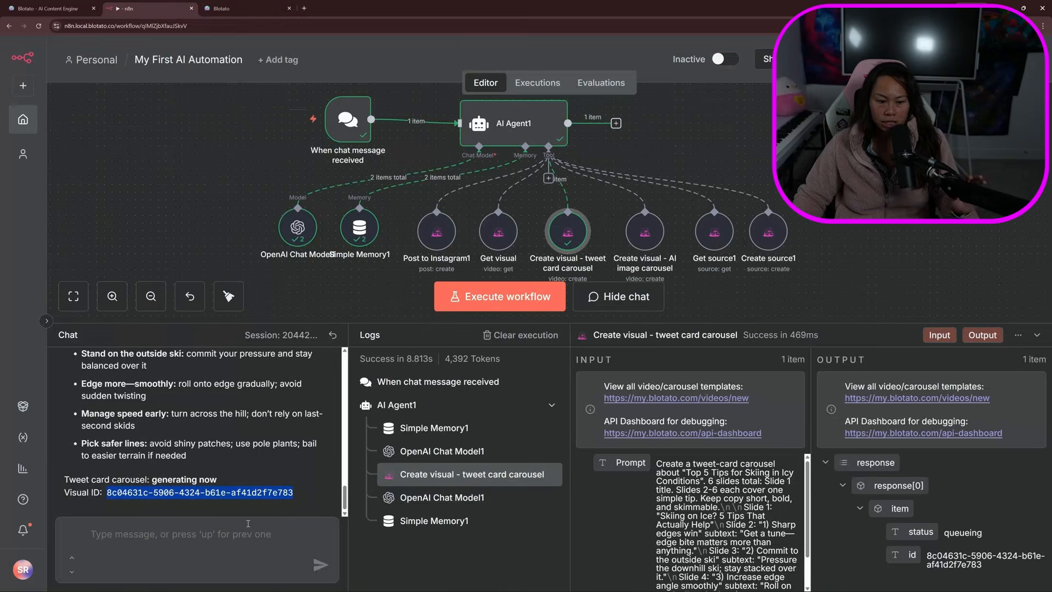
type("actually i dont like that template, lets")
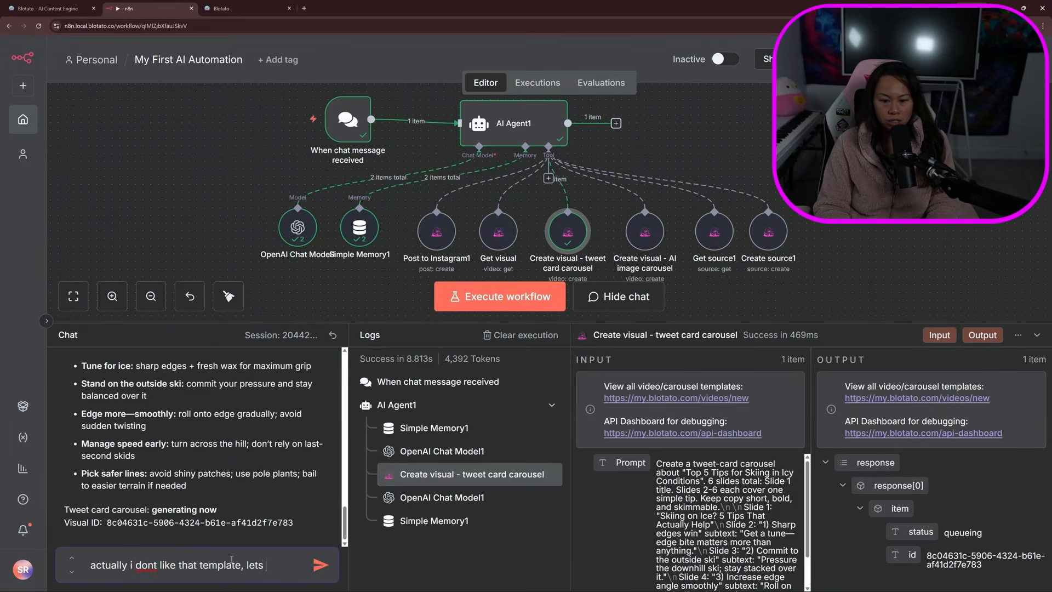
type(" use the AI im")
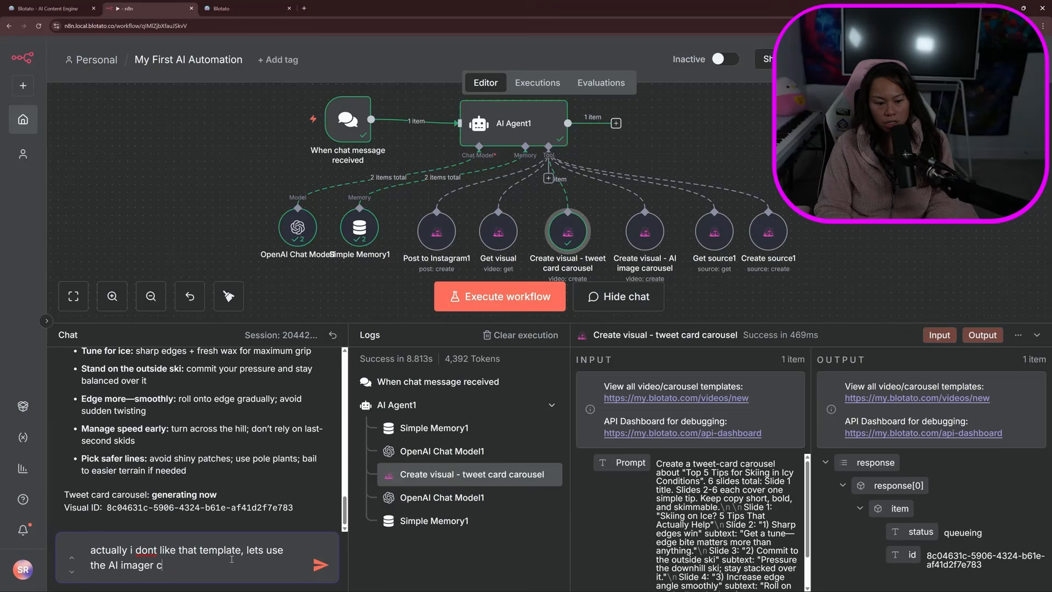
type("age carousel instead")
key("Return")
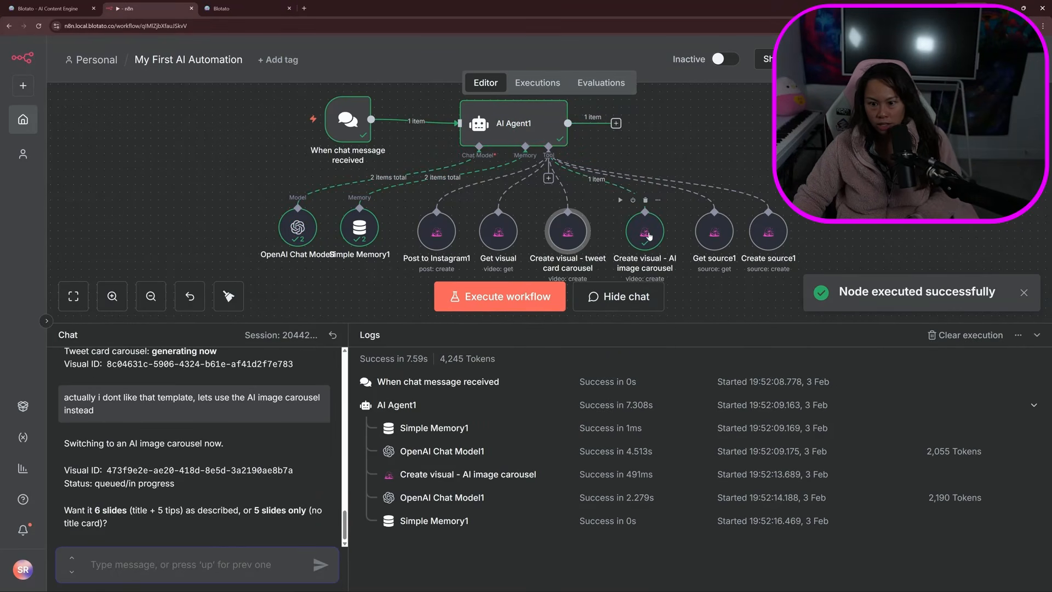
Review the agent's reply about the AI image carousel, including the visual ID, the status and the question about slide count
left_click_drag(106, 471, 293, 471)
left_click(227, 475)
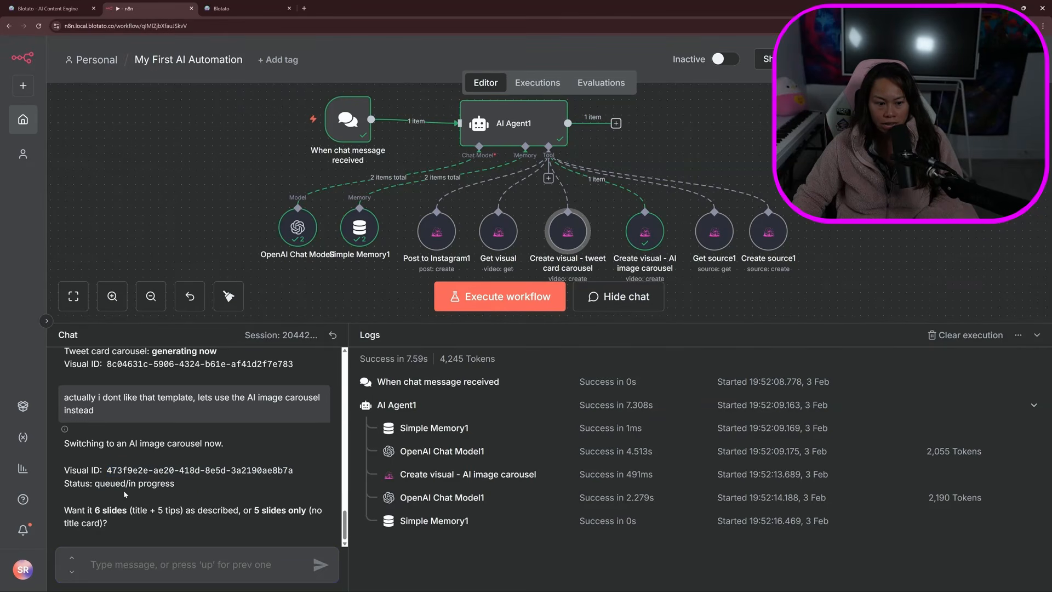
triple_click(66, 510)
left_click(115, 522)
left_click_drag(132, 512, 166, 513)
left_click(163, 516)
left_click_drag(249, 521, 219, 510)
left_click_drag(175, 484, 271, 473)
left_click(104, 470)
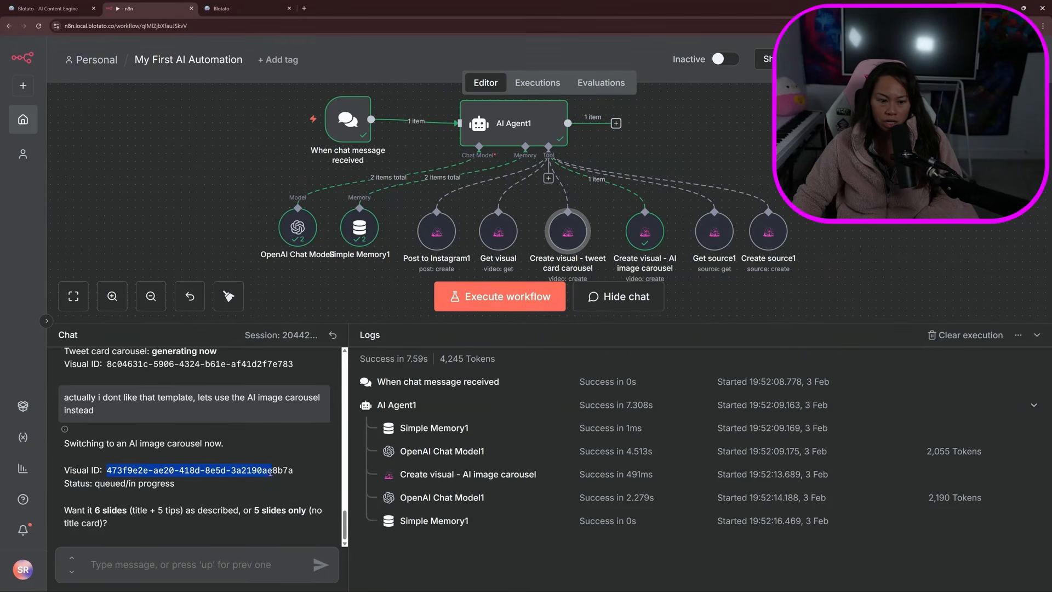
left_click(251, 10)
left_click(152, 7)
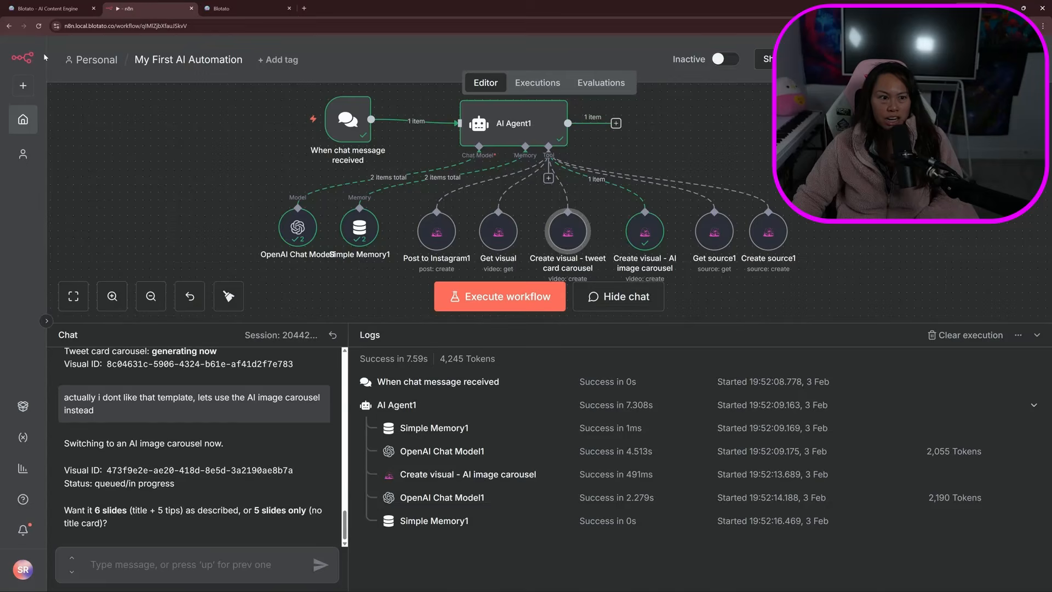
left_click(214, 12)
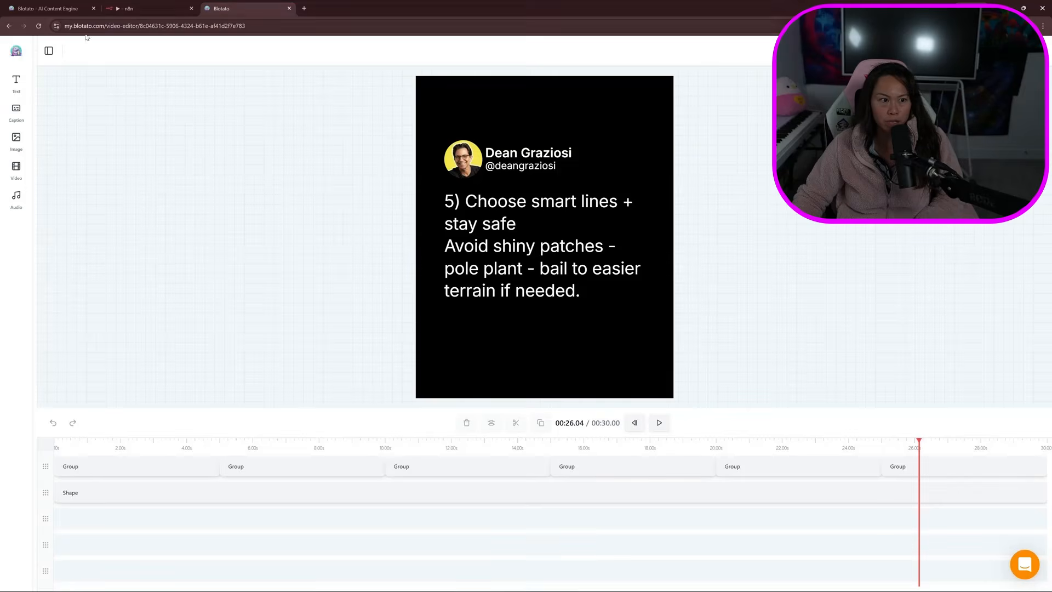
left_click(155, 9)
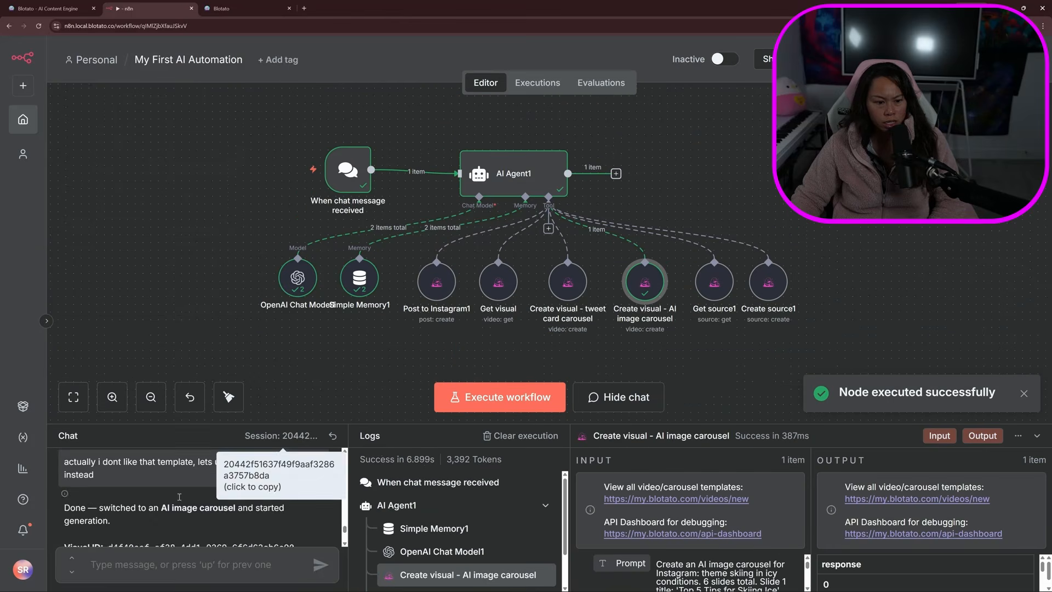
Read the agent's newest AI image carousel reply, including its visual ID, status and style questions, and enlarge the chat and logs area
scroll(179, 497, "up", 1)
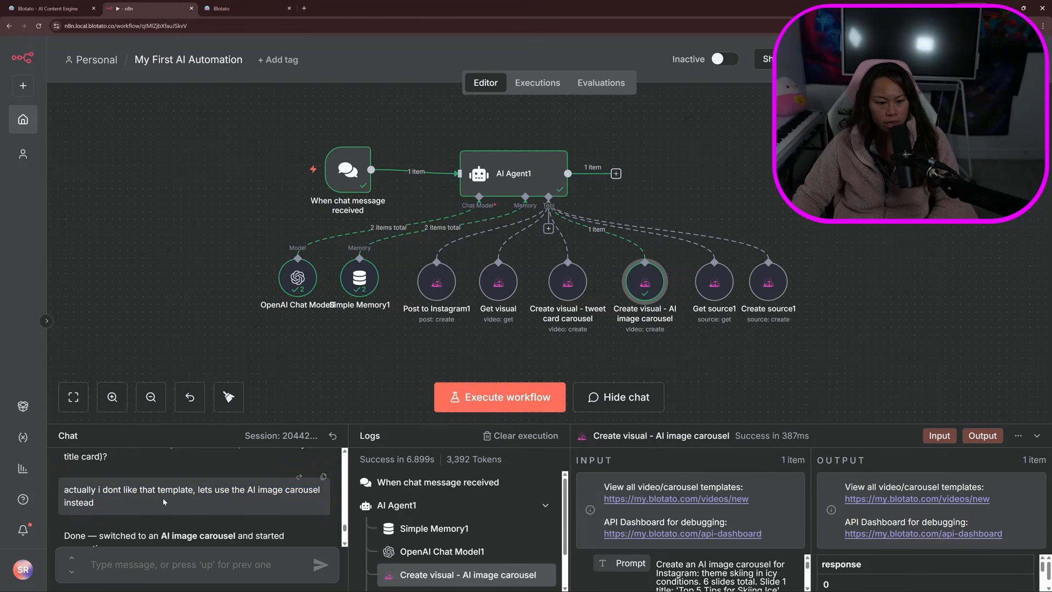
scroll(210, 501, "down", 3)
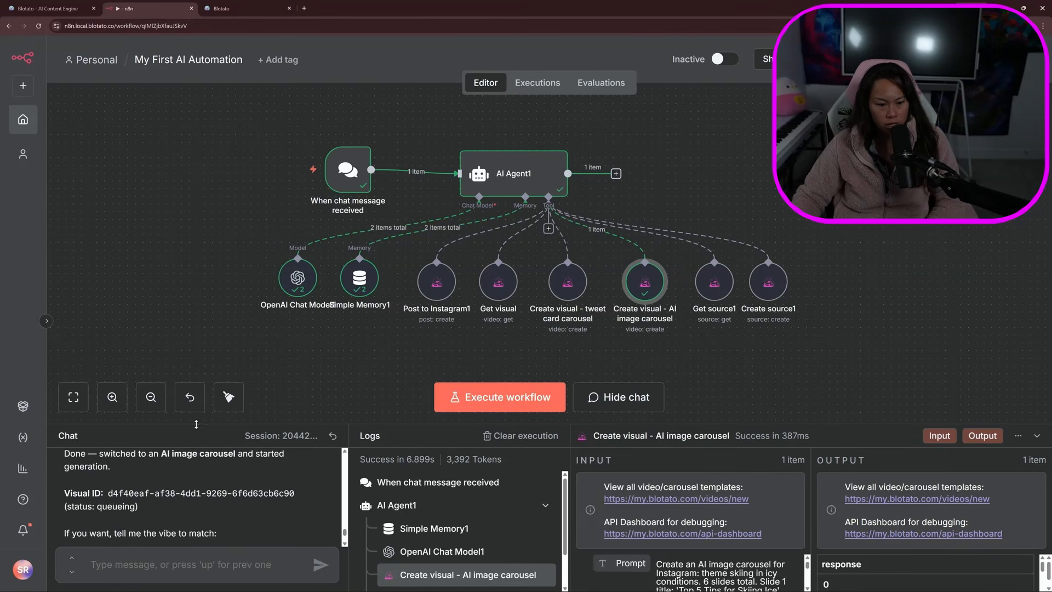
left_click_drag(195, 425, 195, 410)
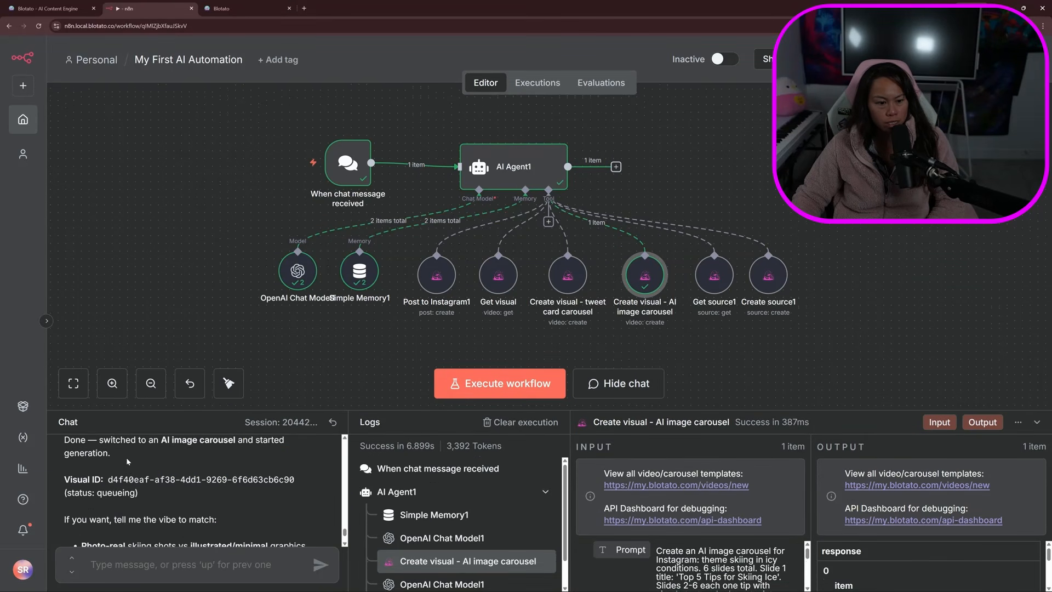
triple_click(70, 448)
left_click(131, 450)
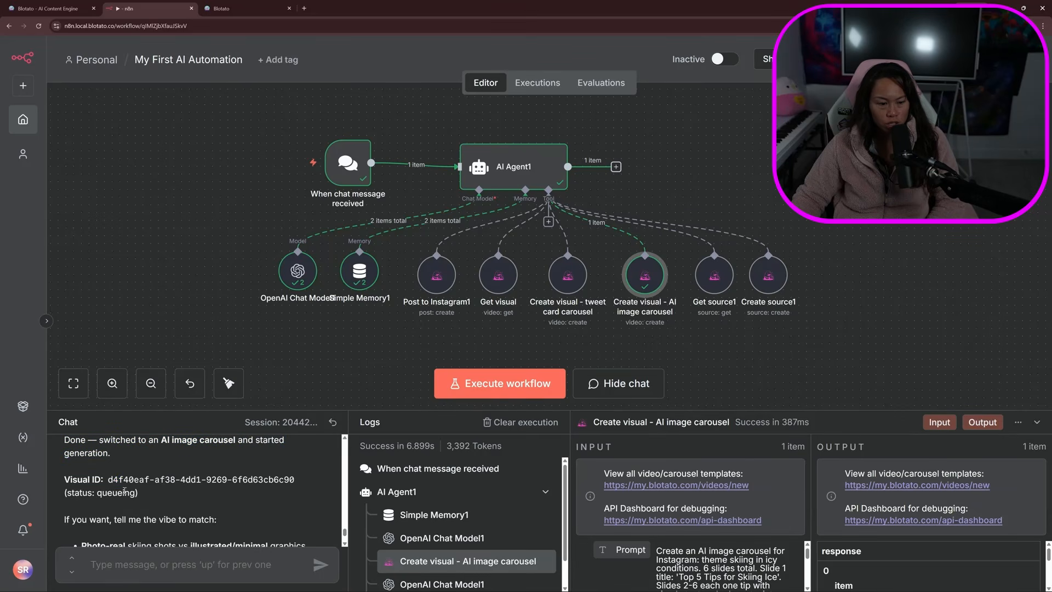
left_click_drag(109, 480, 304, 481)
scroll(302, 482, "down", 1)
left_click(85, 452)
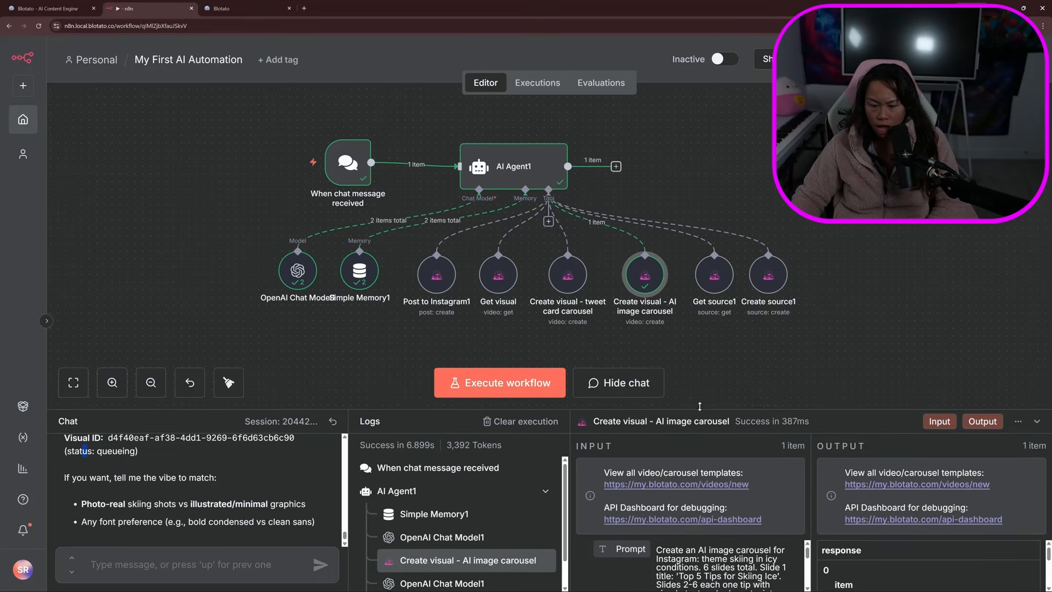
left_click_drag(698, 410, 695, 335)
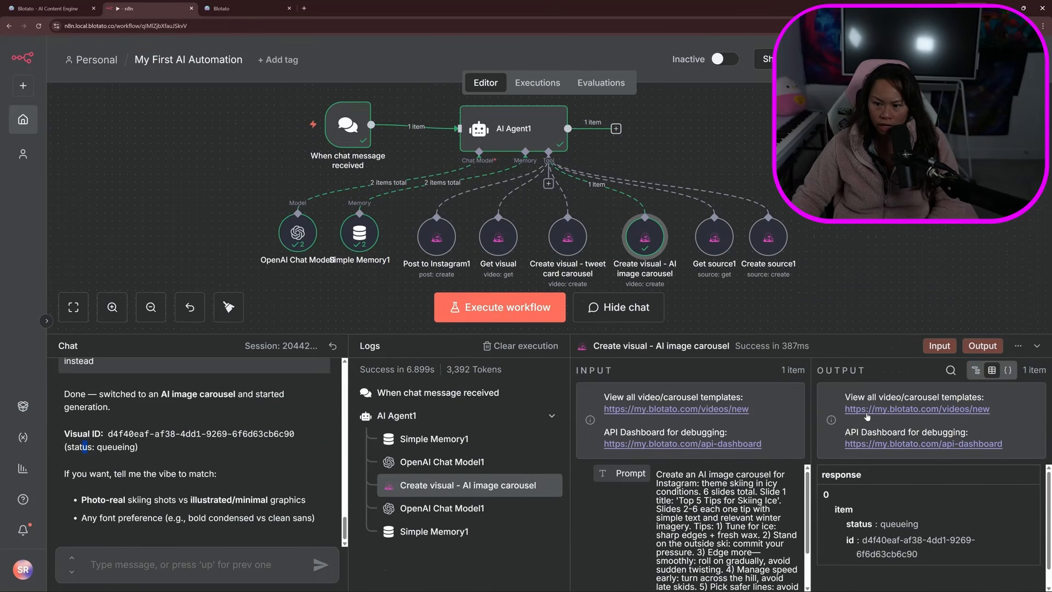
Go to Blotato's template page from the tool call's link, then open the newest draft in My Videos
left_click(701, 411)
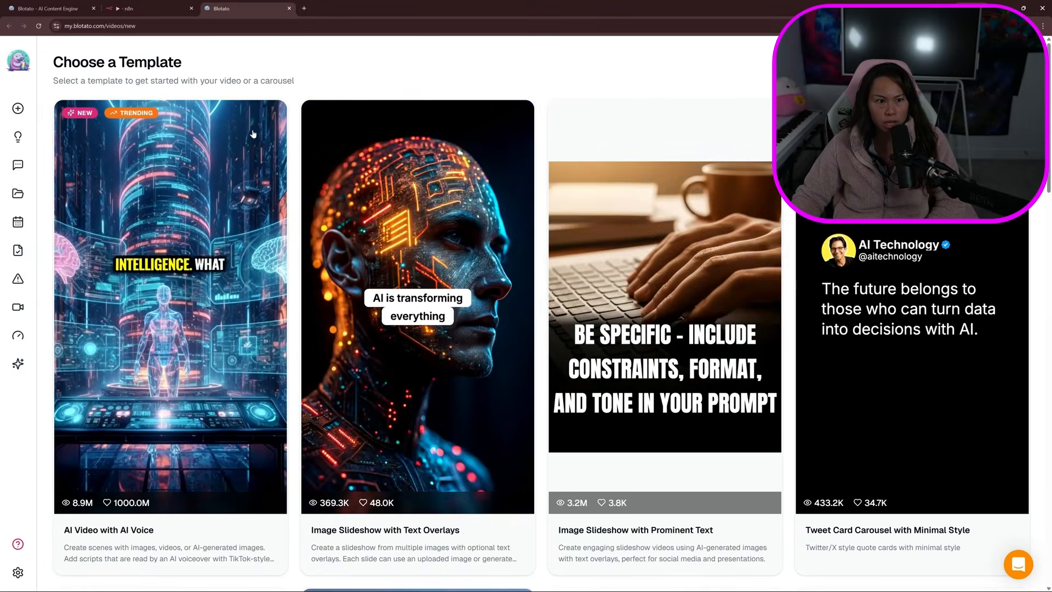
mouse_move(35, 310)
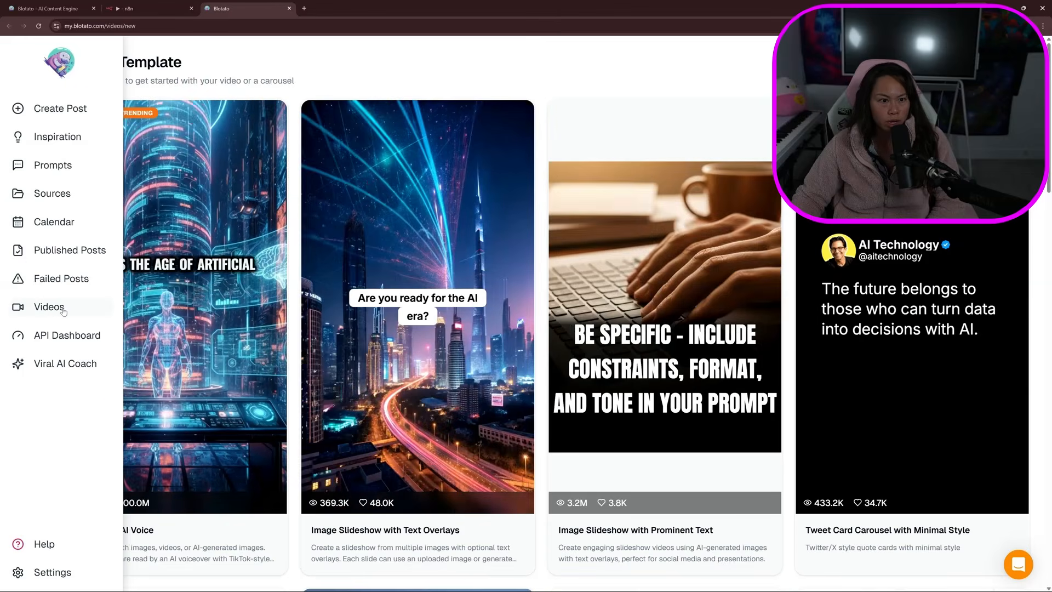
left_click(63, 311)
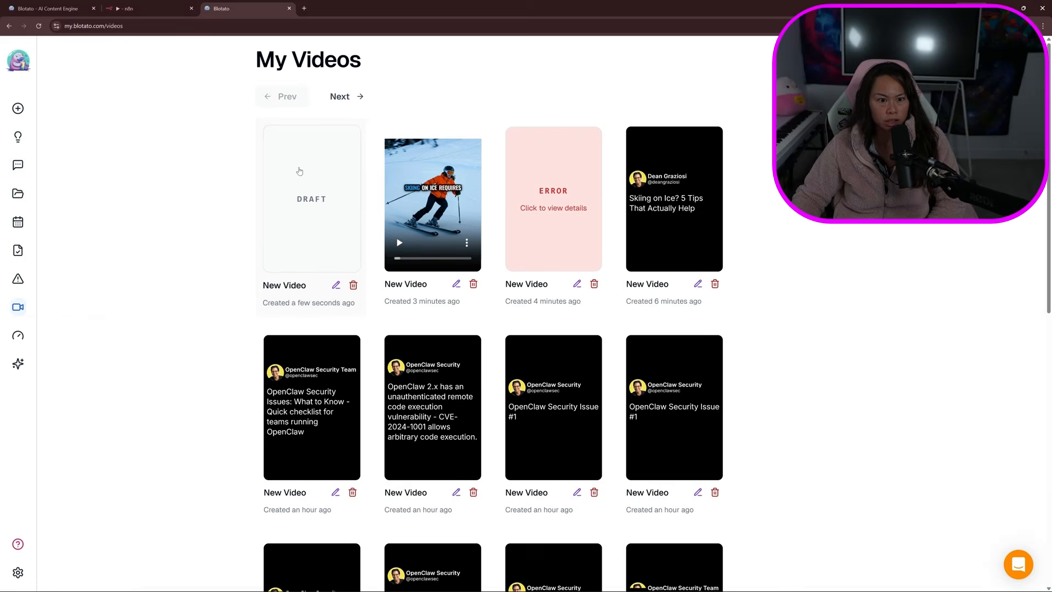
left_click(300, 171)
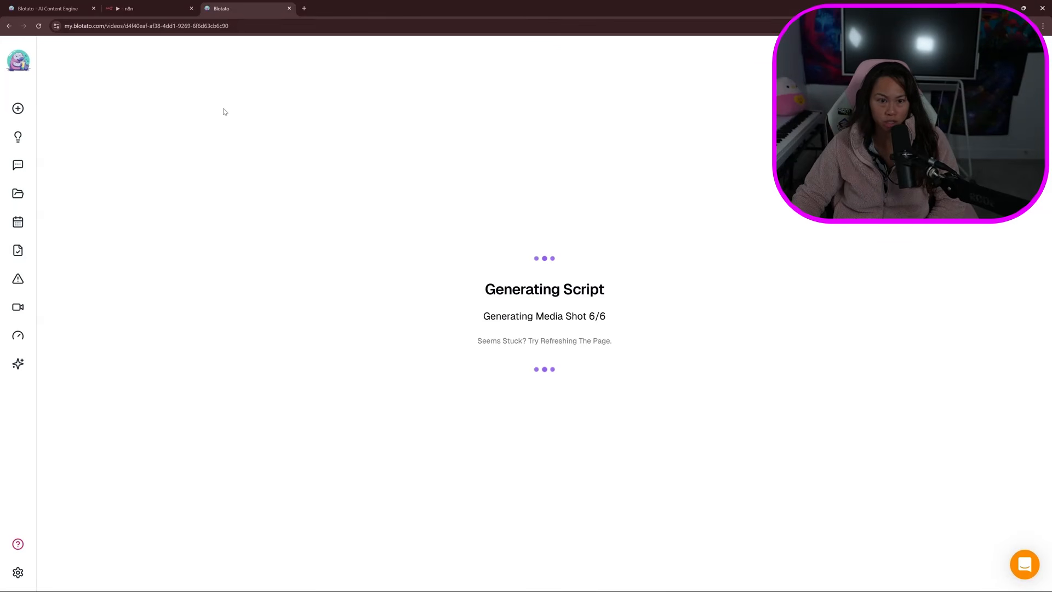
left_click(146, 10)
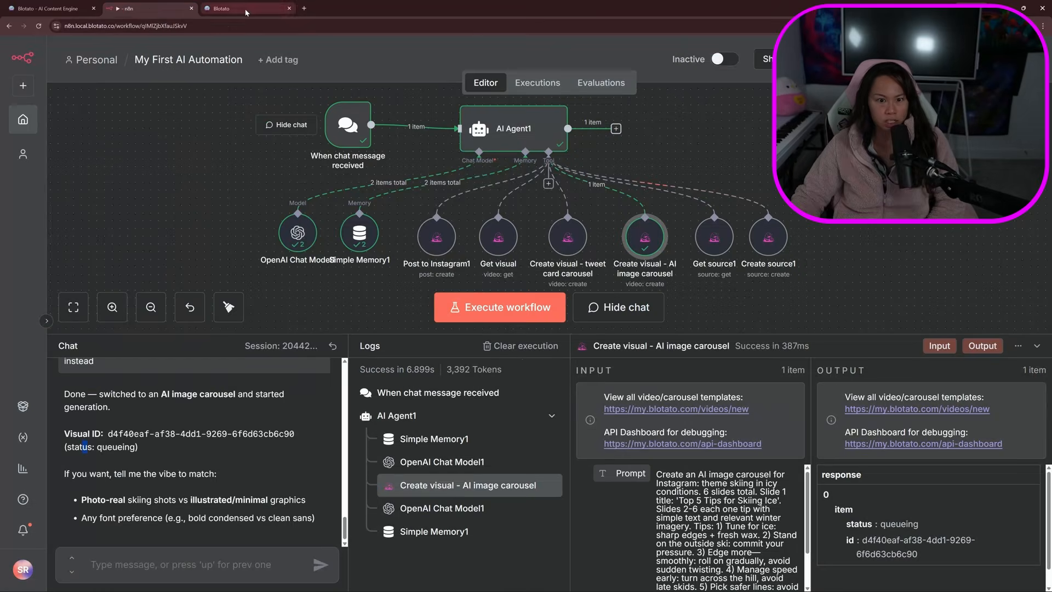
key("ctrl+Tab")
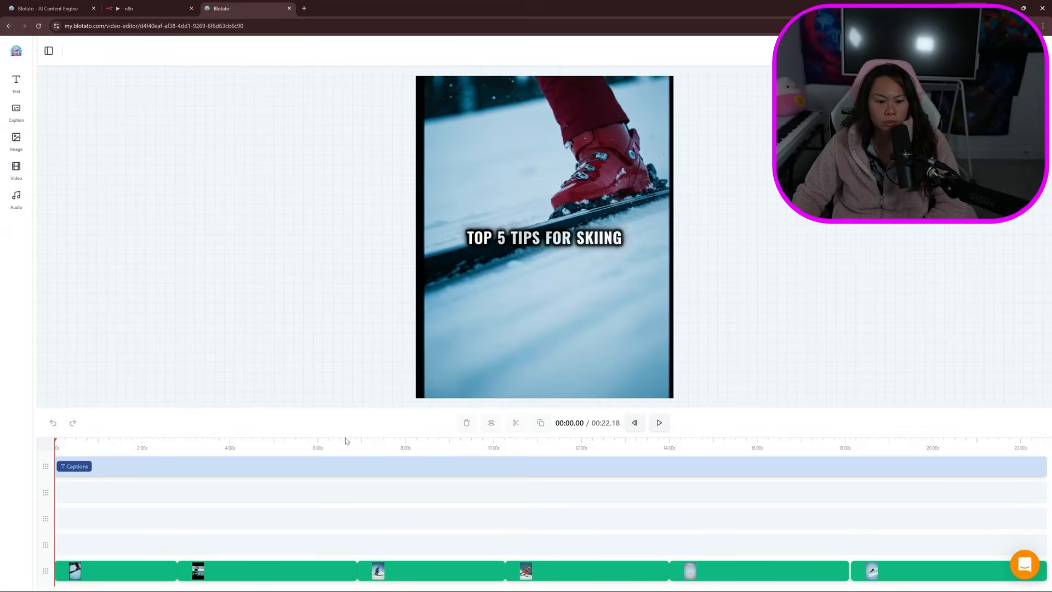
Preview the generated AI image carousel at several points along the timeline to check each slide's image and caption
left_click(303, 443)
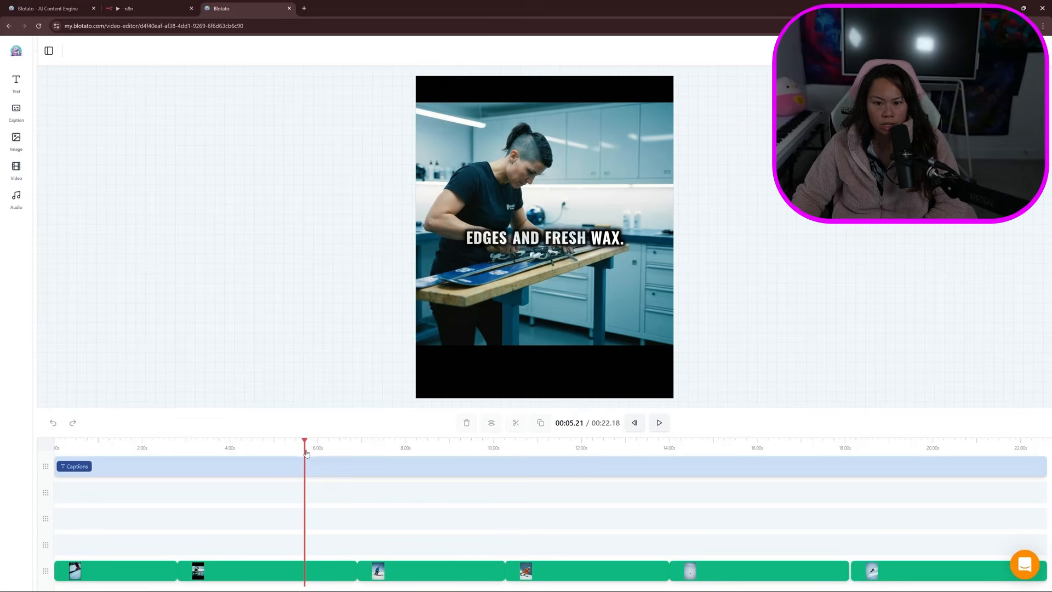
left_click(442, 444)
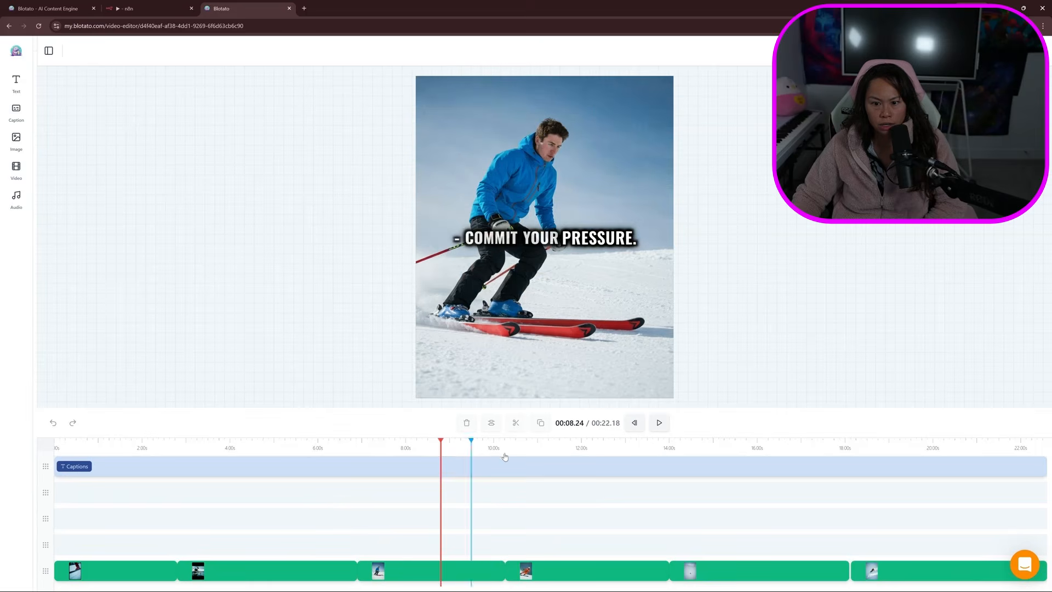
left_click(597, 459)
left_click(758, 455)
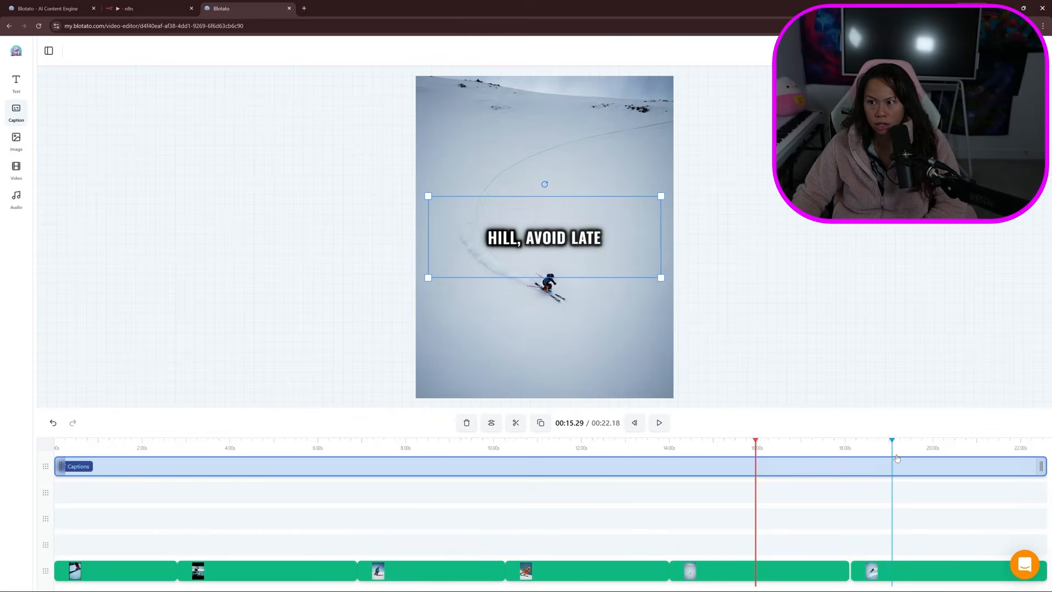
left_click(893, 458)
left_click(120, 459)
left_click(270, 459)
left_click(454, 459)
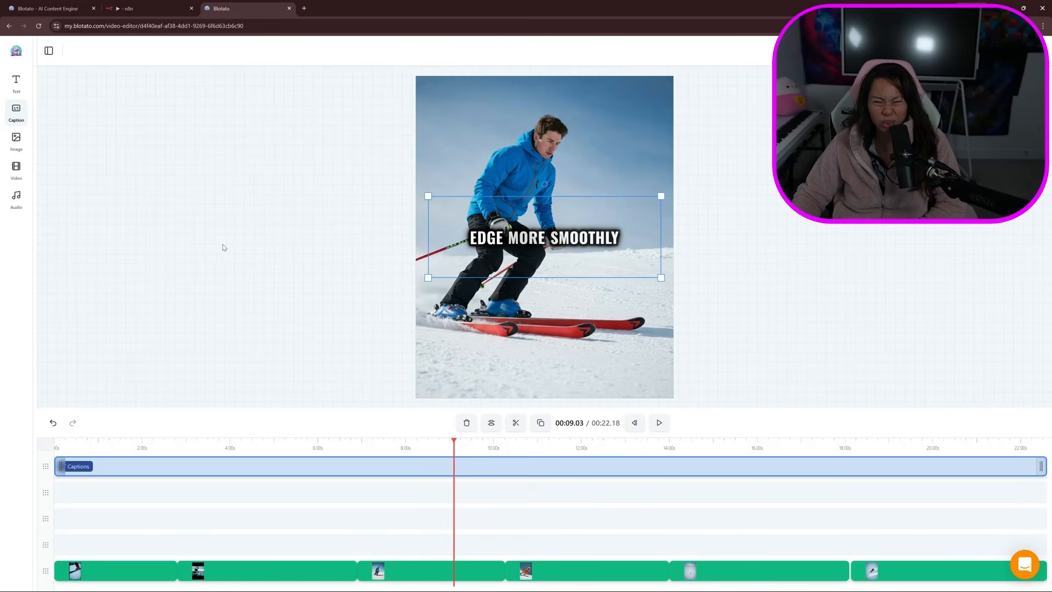
left_click(599, 449)
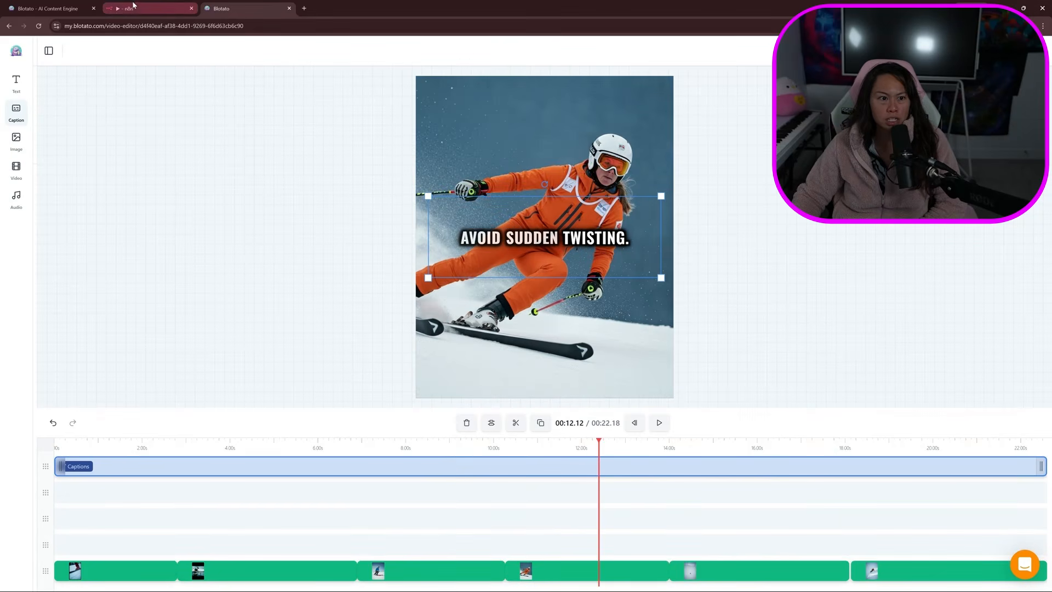
Return to n8n, send the agent the message "is it done?" and inspect the "Get visual" tool call and the reply
left_click(123, 9)
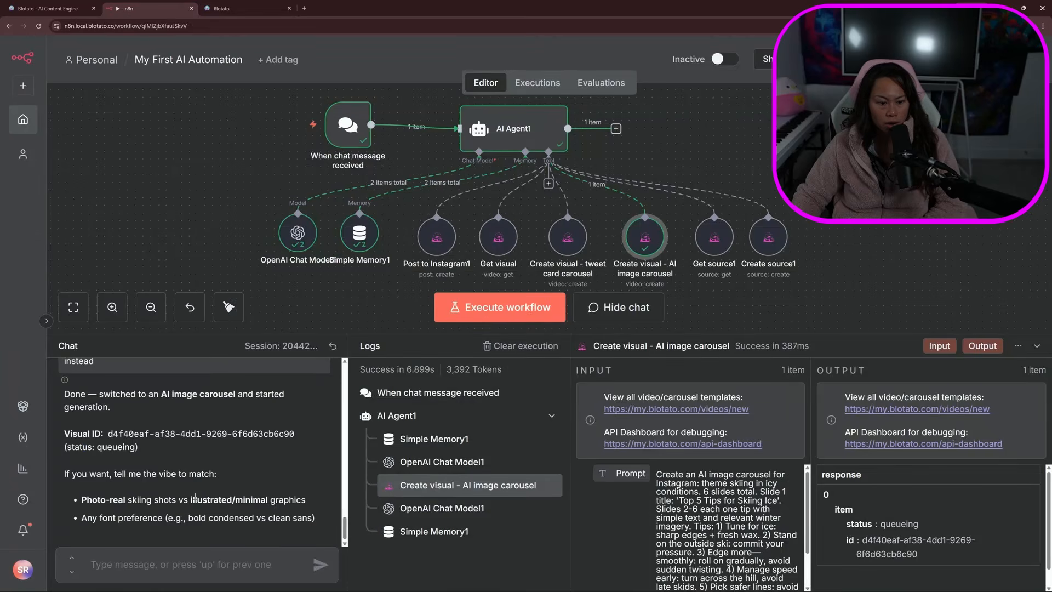
left_click(199, 565)
type("is it done?")
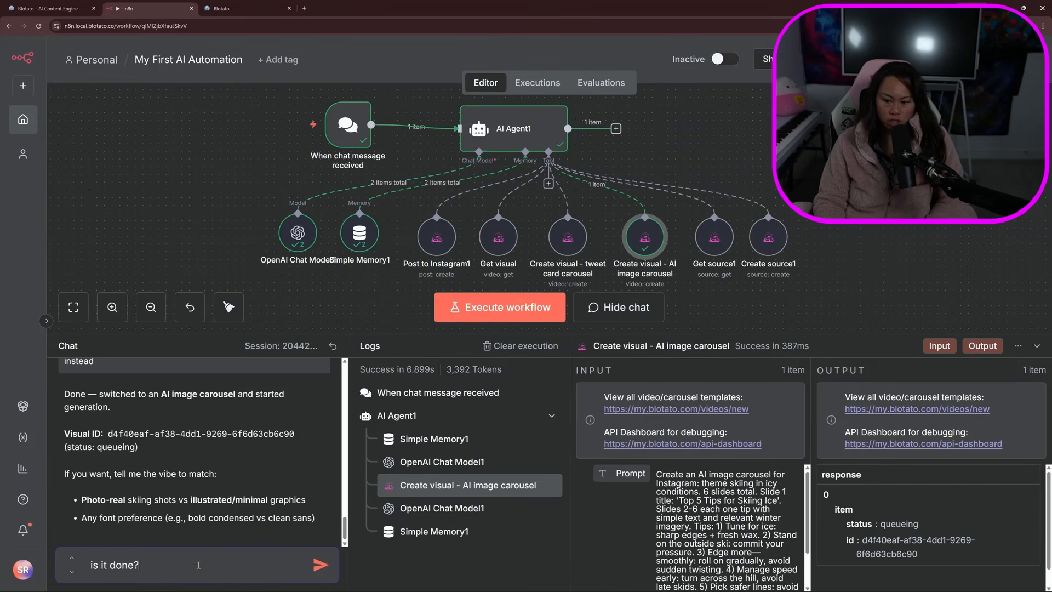
key("Return")
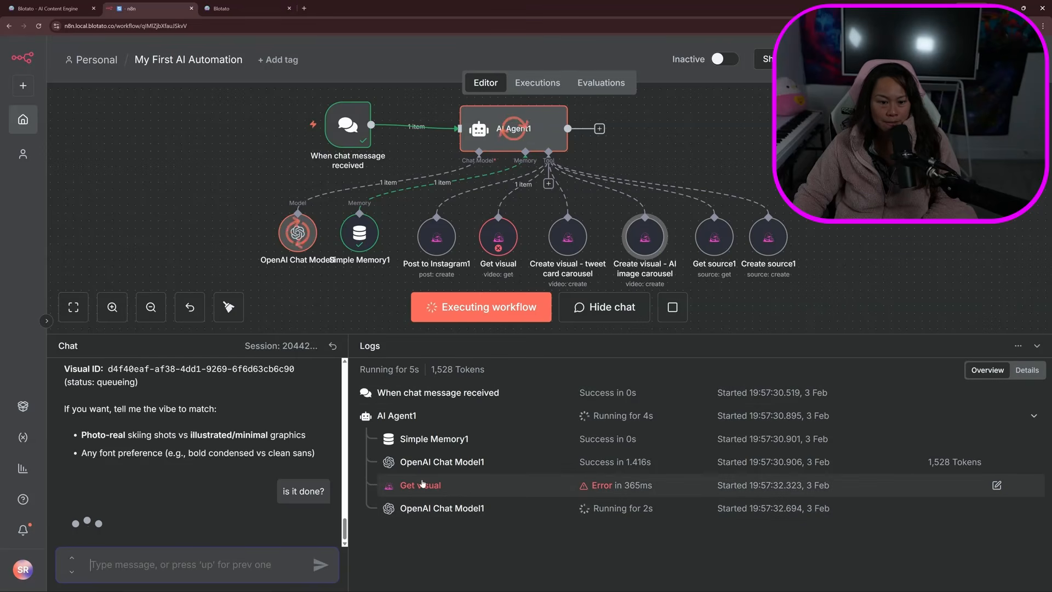
left_click(438, 487)
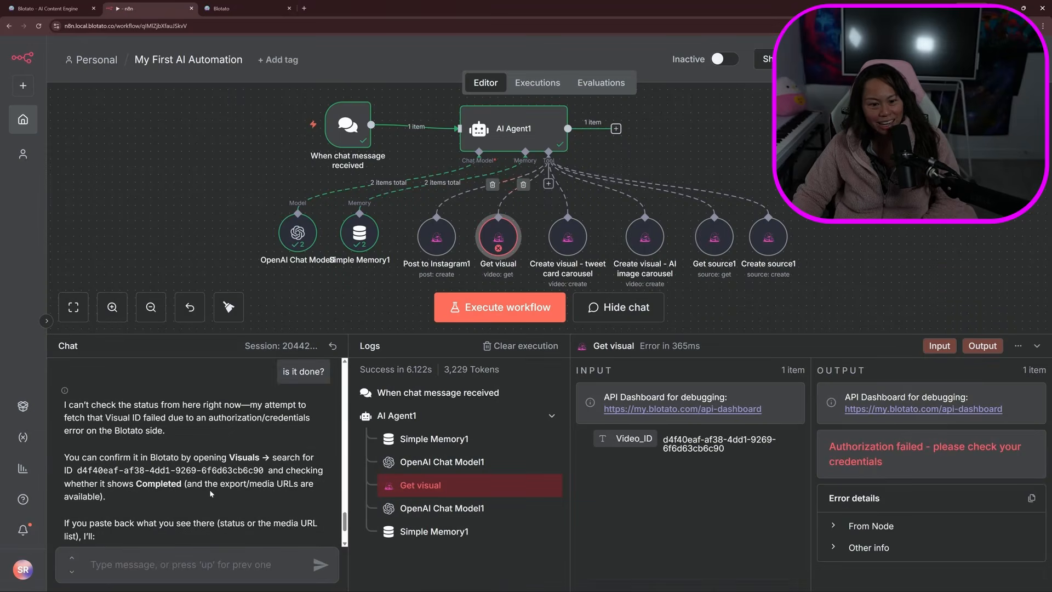
left_click_drag(94, 418, 165, 431)
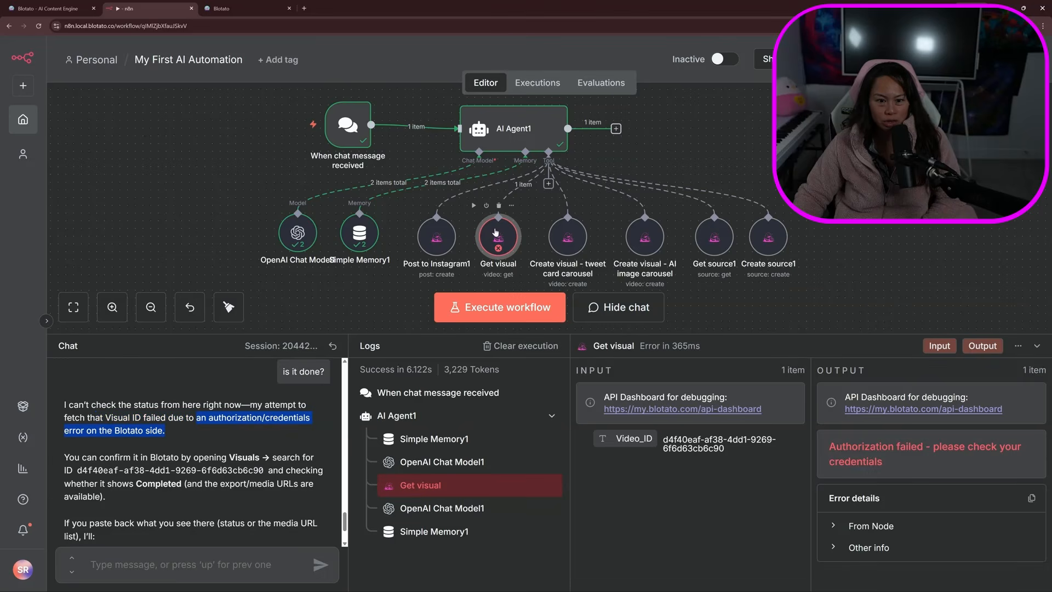
Set the Get visual tool's credential to "[S BRAND] Blotato" and return to the canvas
double_click(502, 247)
left_click(470, 151)
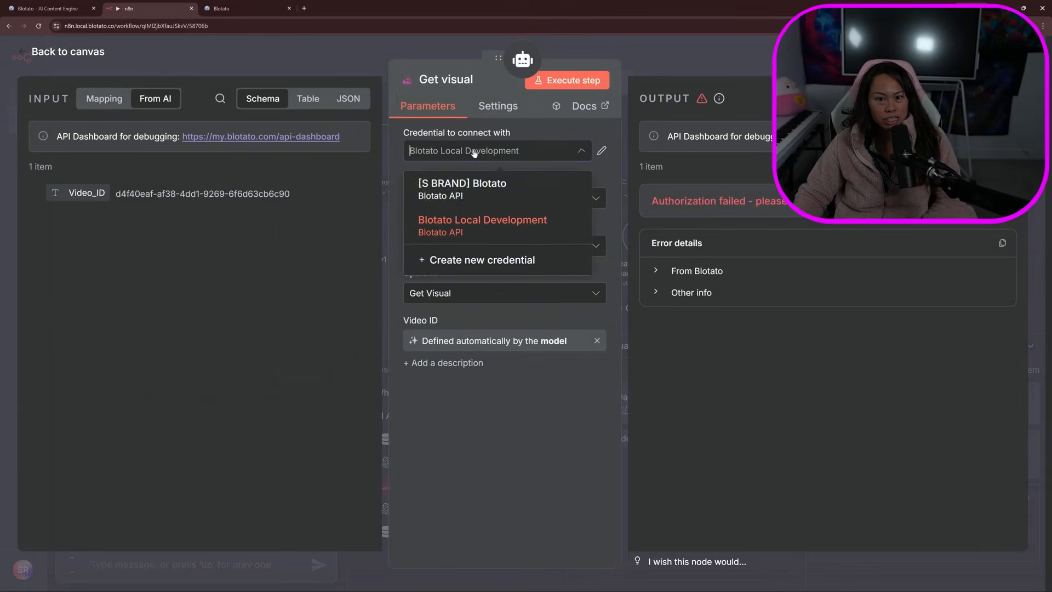
left_click(477, 189)
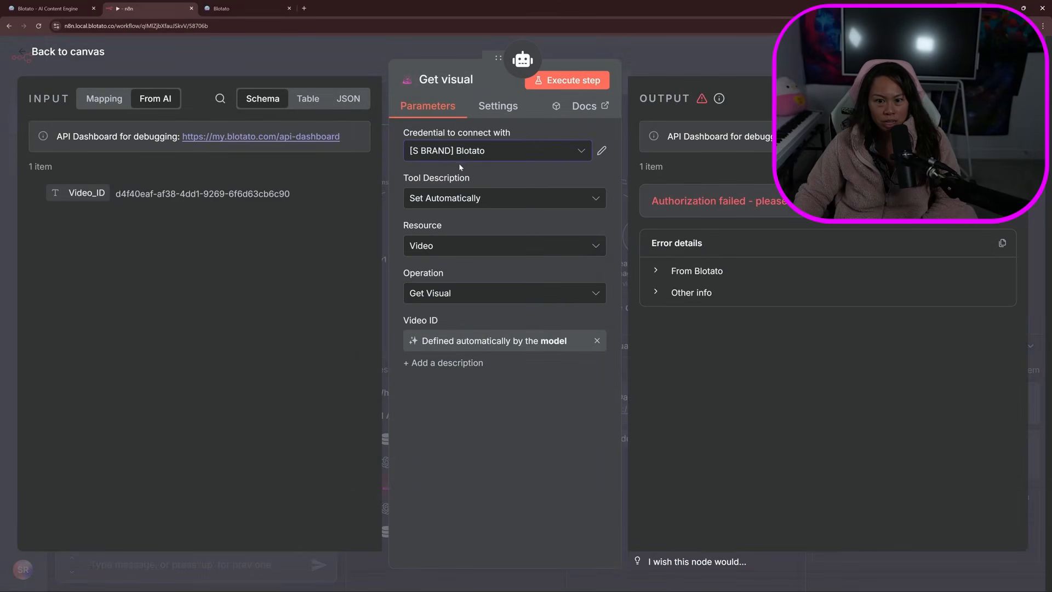
left_click(654, 55)
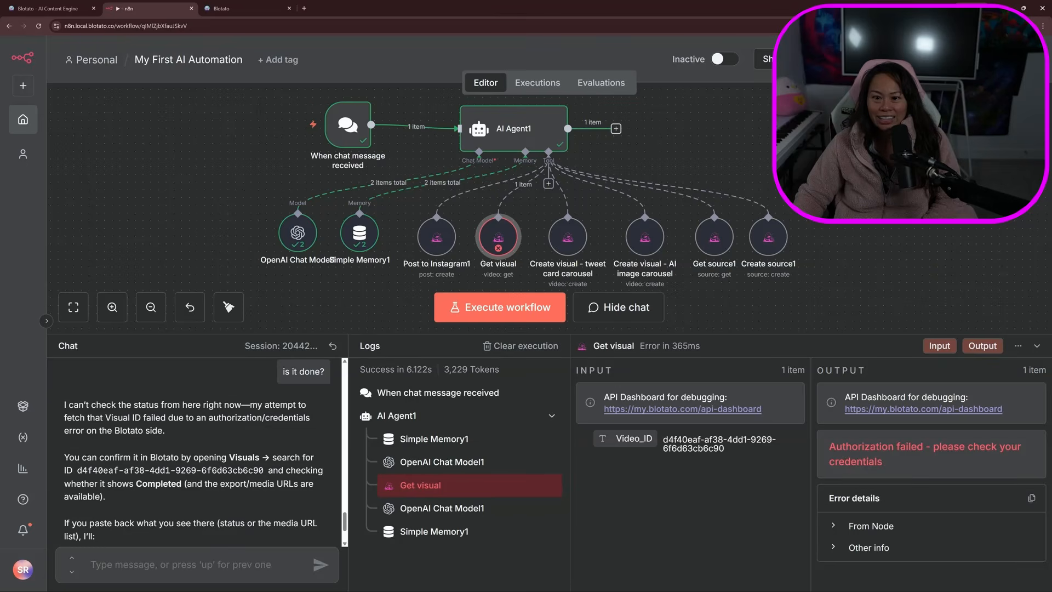
Send the agent the message "check again" and inspect the status and media URL in the Get visual output
left_click(242, 562)
type("chec k")
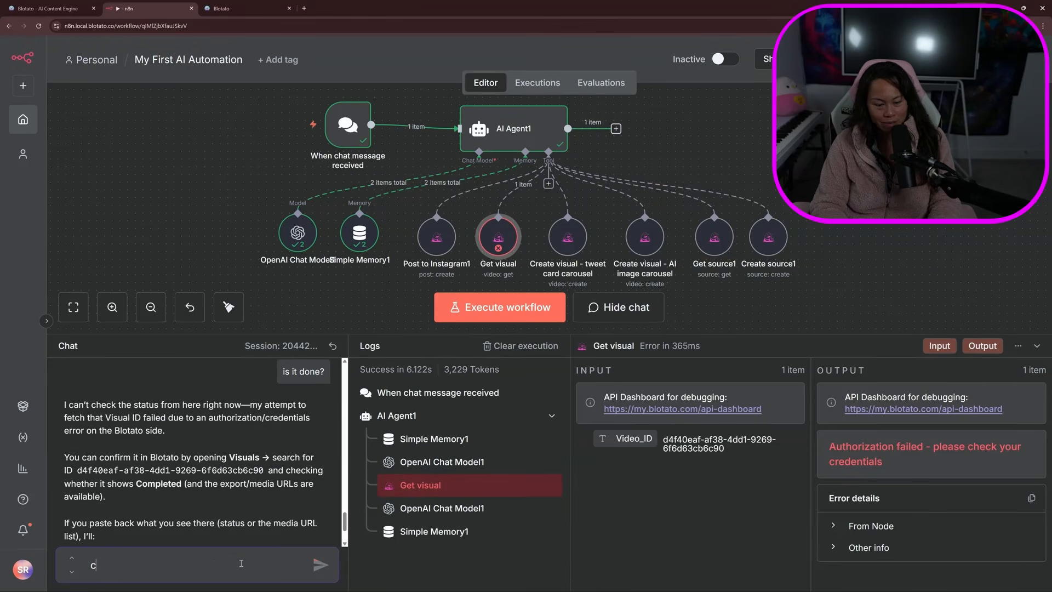
key("Return")
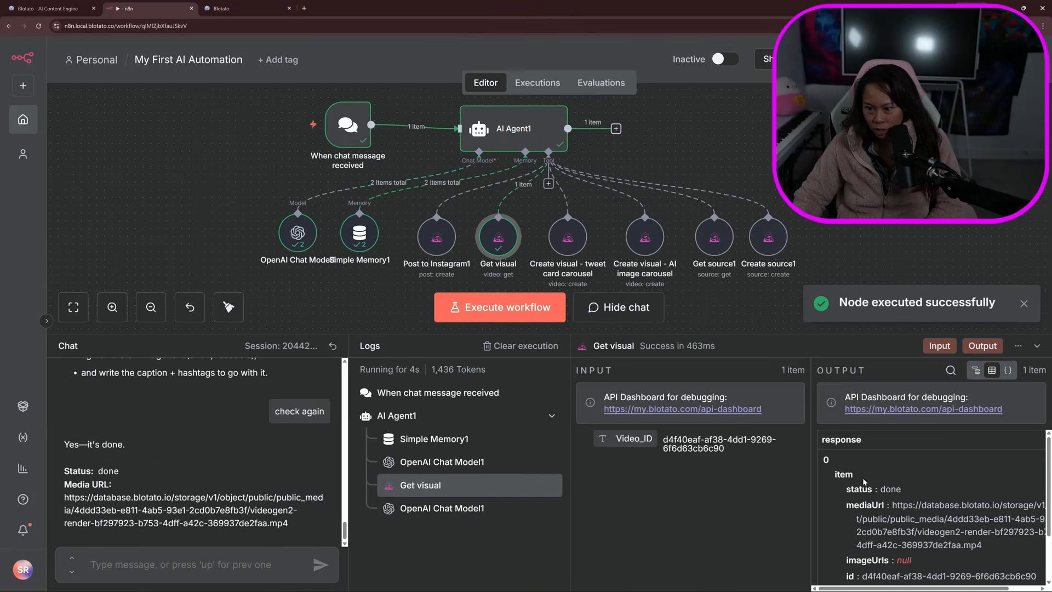
scroll(935, 501, "down", 1)
left_click_drag(982, 508, 901, 485)
left_click(905, 503)
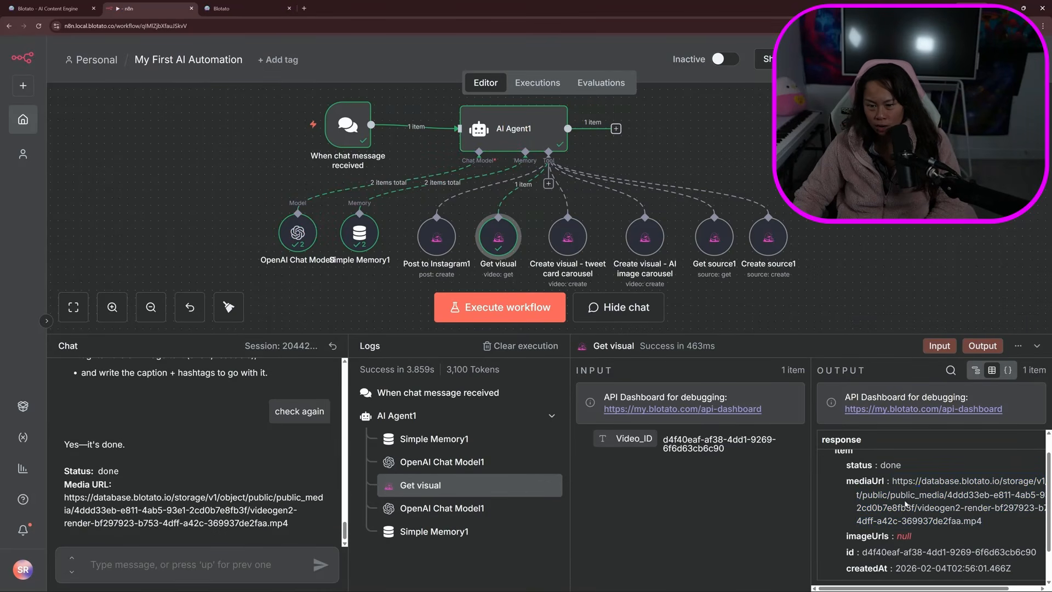
Rename the "Create visual - AI image carousel" node to "Create visual - AI image video"
left_click(646, 237)
right_click(647, 237)
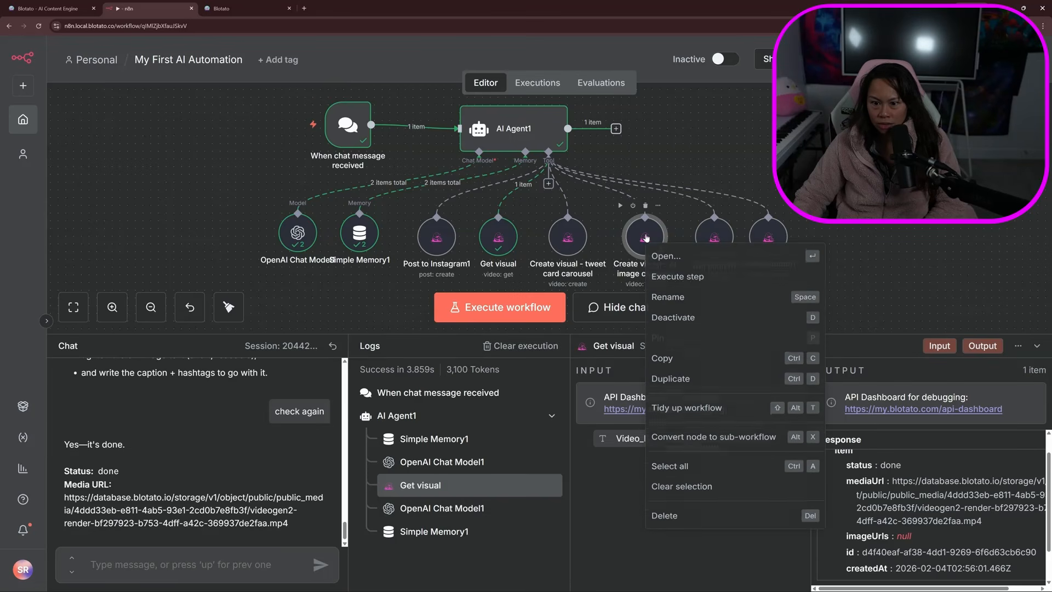
left_click(729, 152)
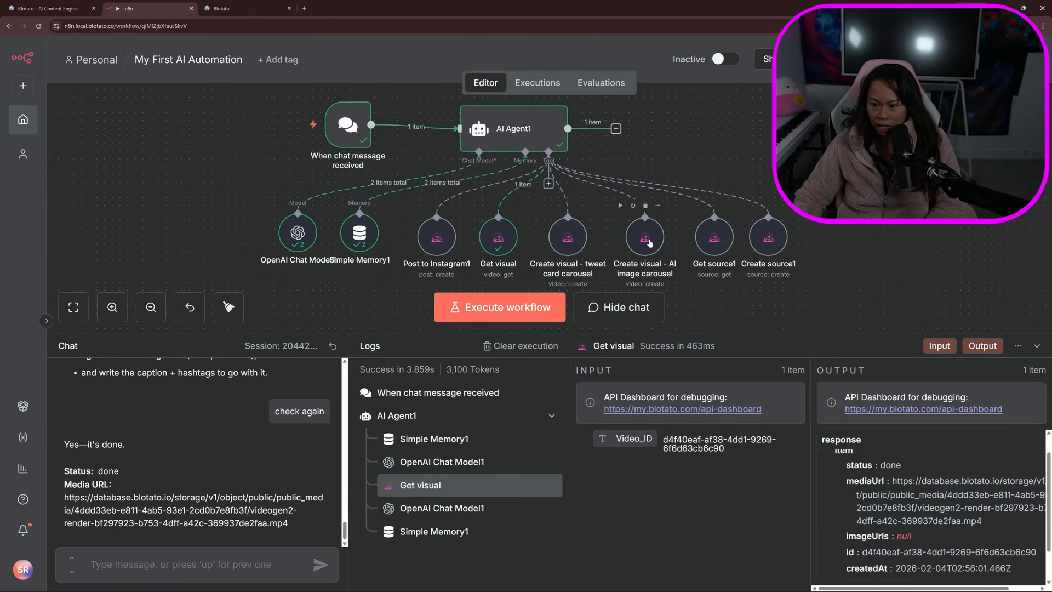
key("F2")
double_click(545, 315)
type("video")
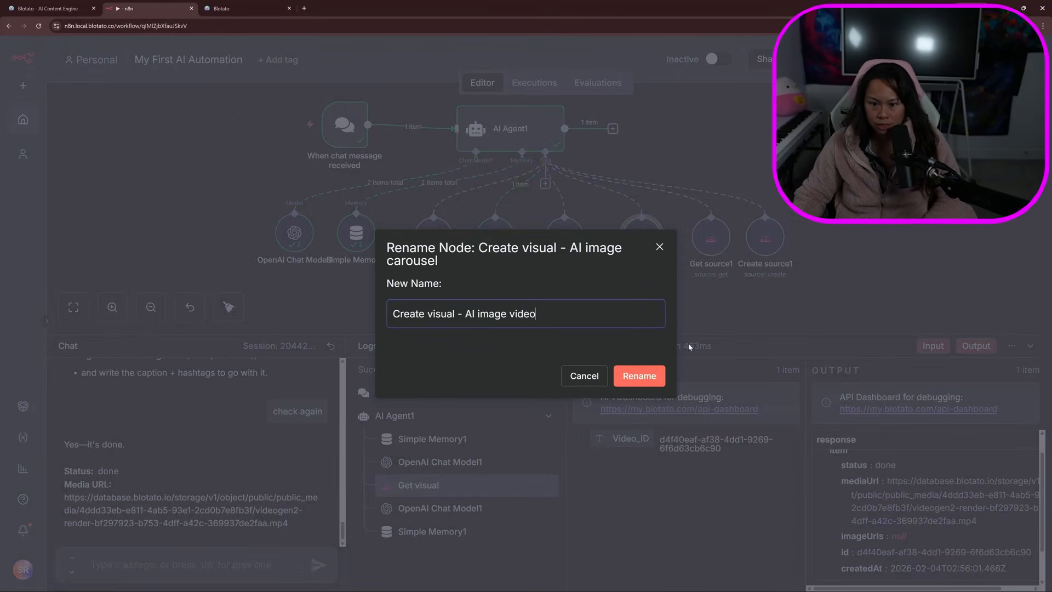
left_click(639, 376)
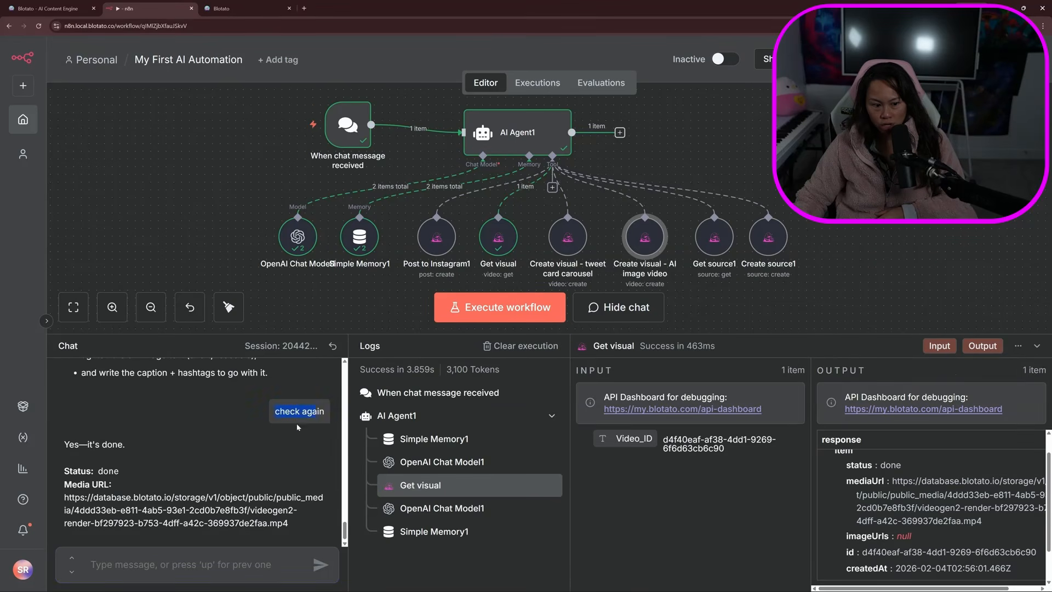
Copy the media URL from the agent's reply, watch the video in a new browser tab, and close that tab
left_click_drag(259, 533, 120, 500)
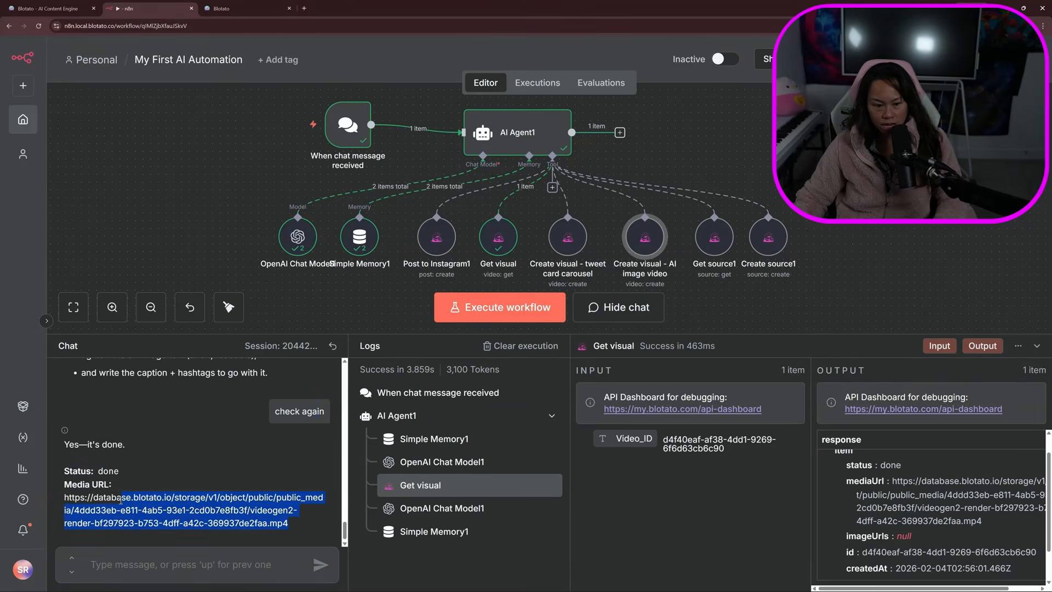
key("ctrl+c")
key("ctrl+t")
key("ctrl+v")
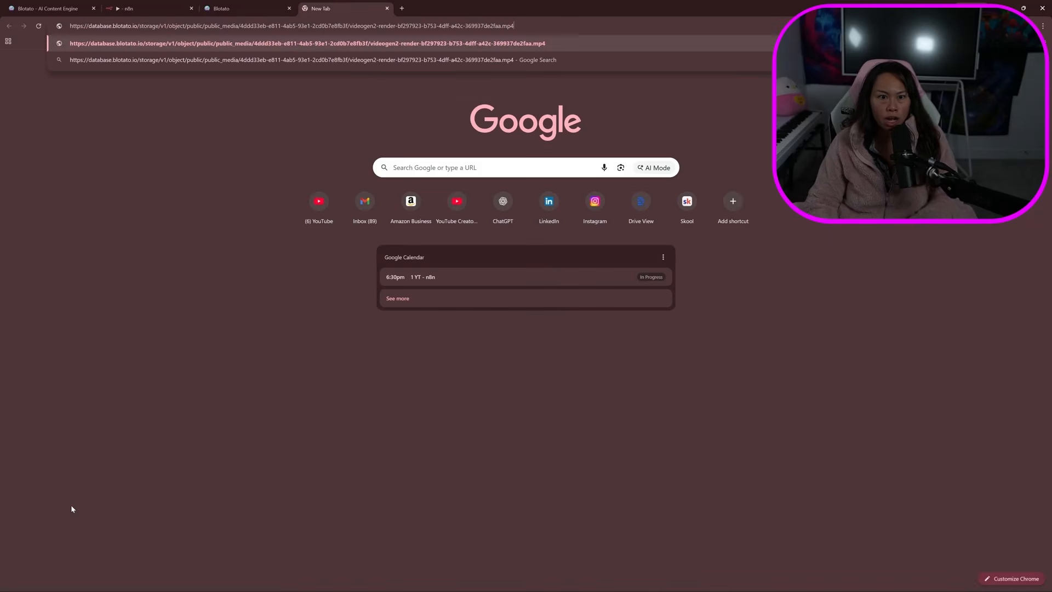
key("Return")
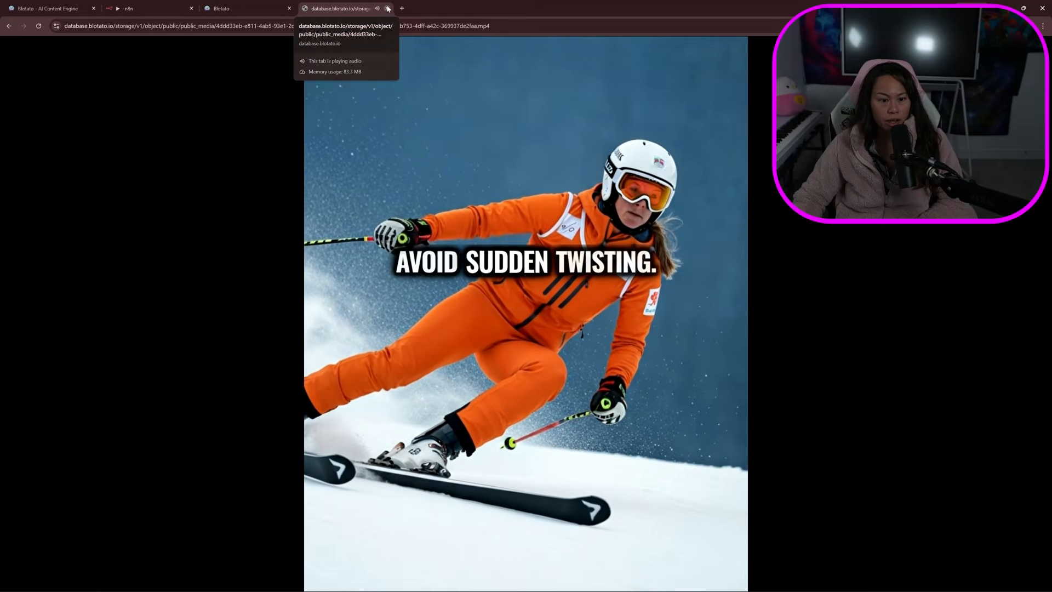
left_click(387, 10)
Send the agent the message "great, post to instagram"
left_click(236, 555)
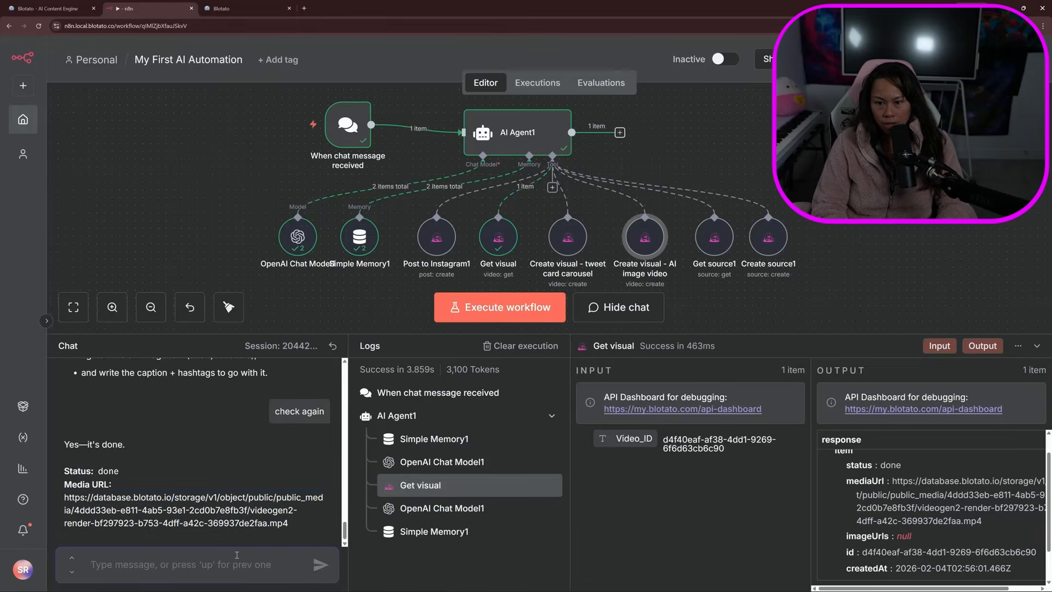
type("great, post to instagram")
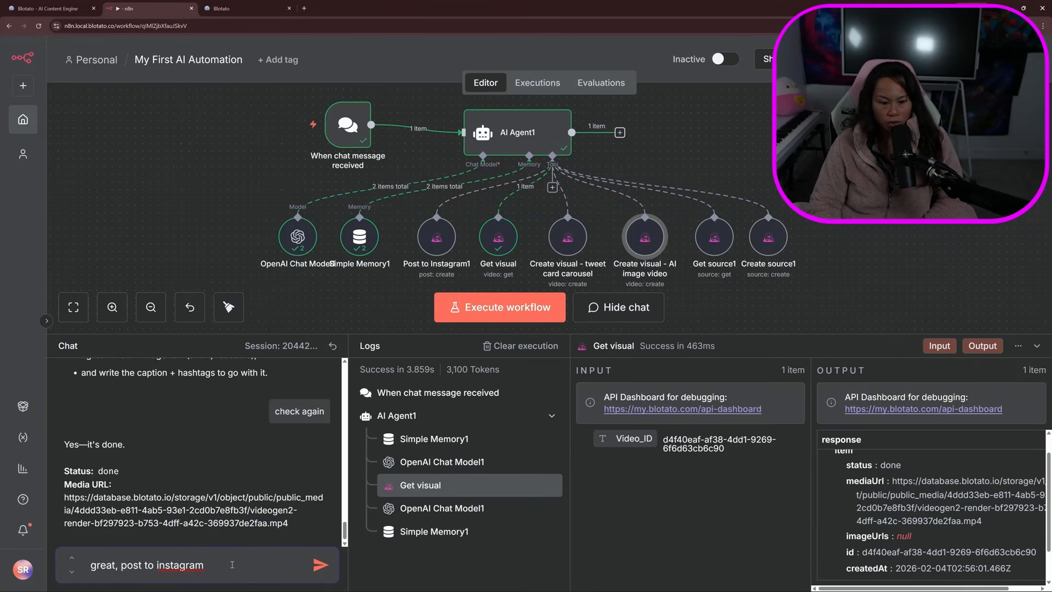
key("Return")
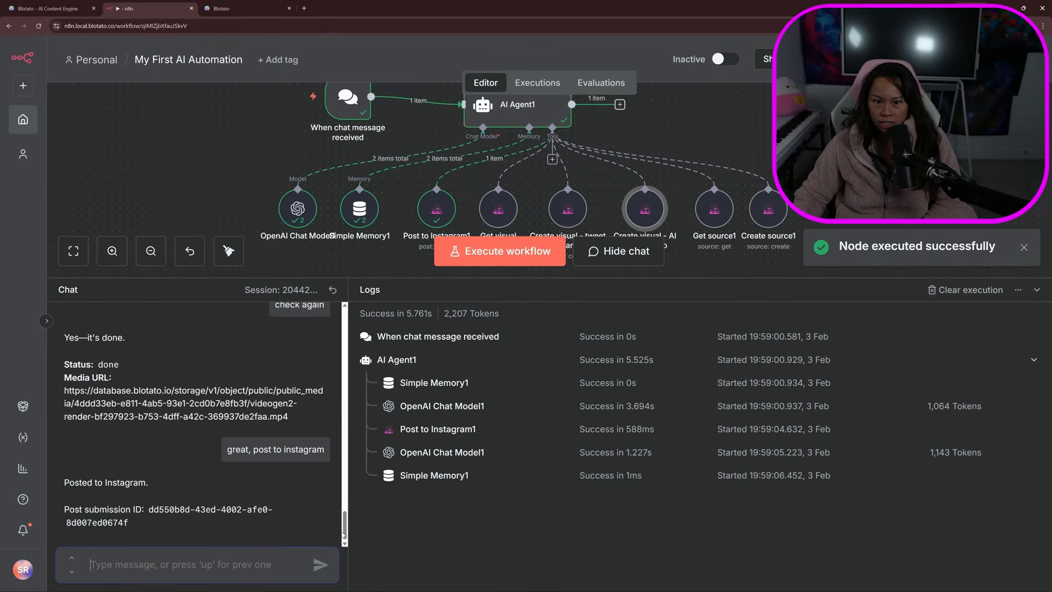
Review the automation and AI agent sections on the canvas, then the chat history down to the agent's Instagram reply
scroll(229, 204, "up", 5)
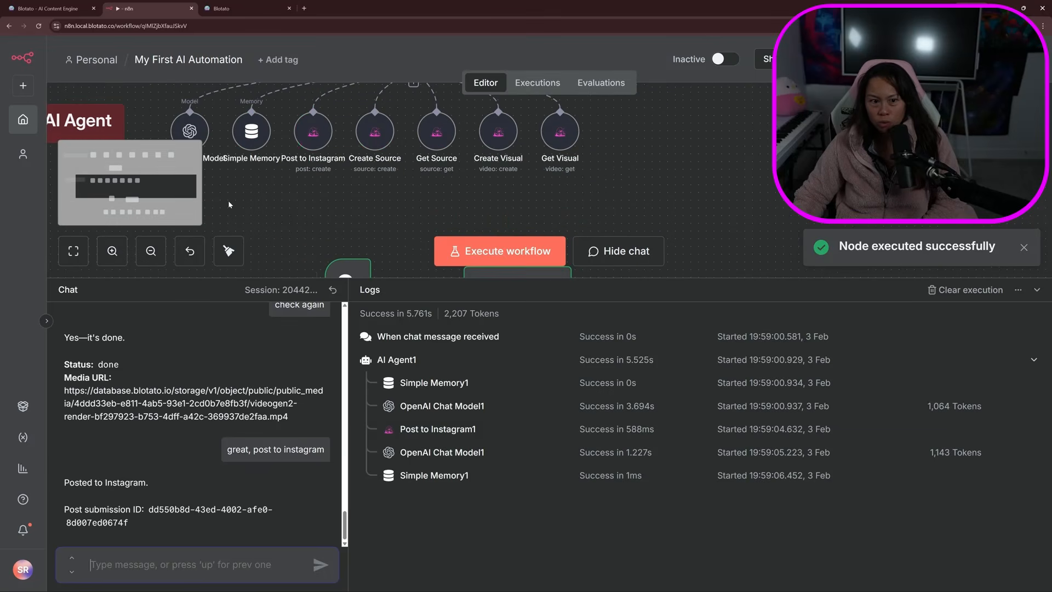
left_click_drag(292, 197, 276, 342)
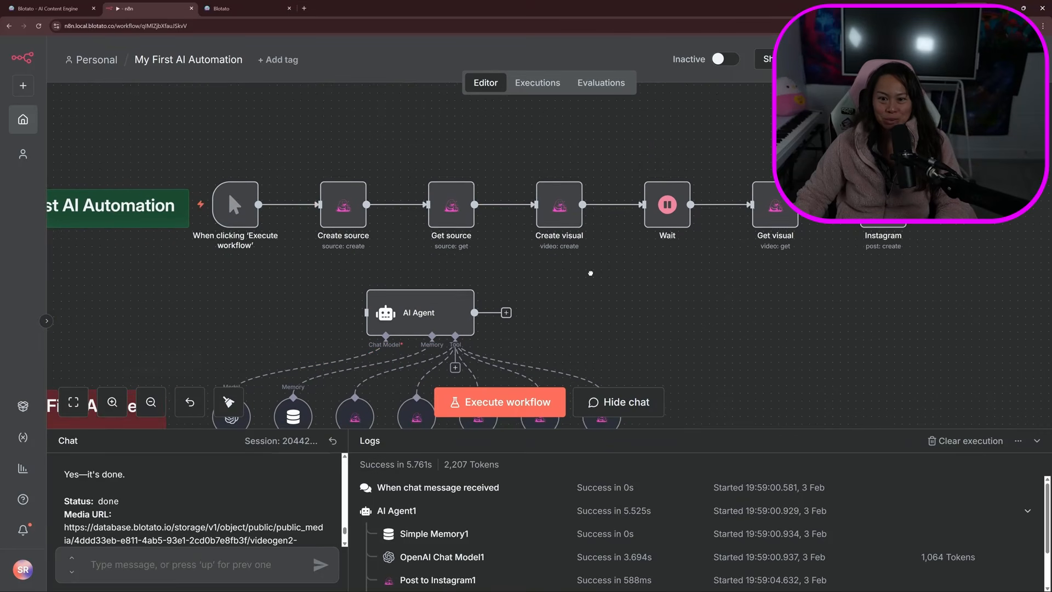
scroll(590, 272, "down", 2)
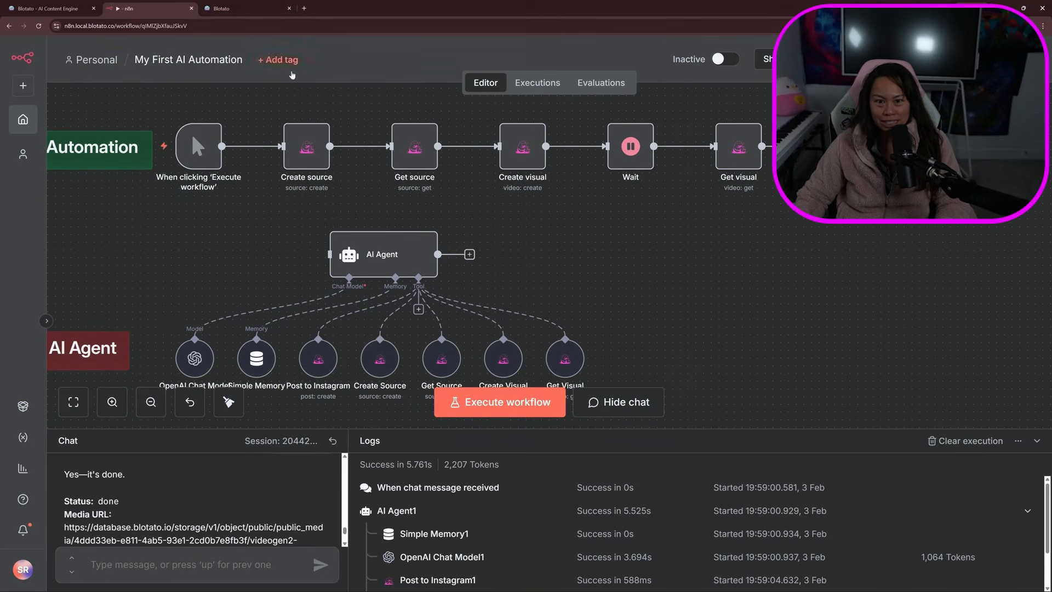
scroll(634, 199, "down", 10)
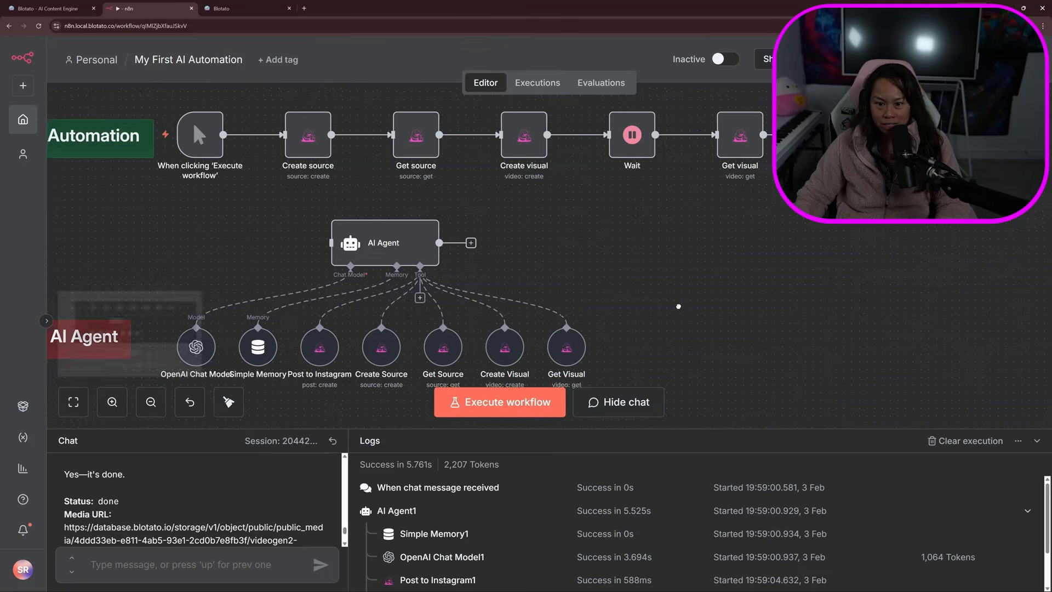
scroll(423, 293, "up", 2)
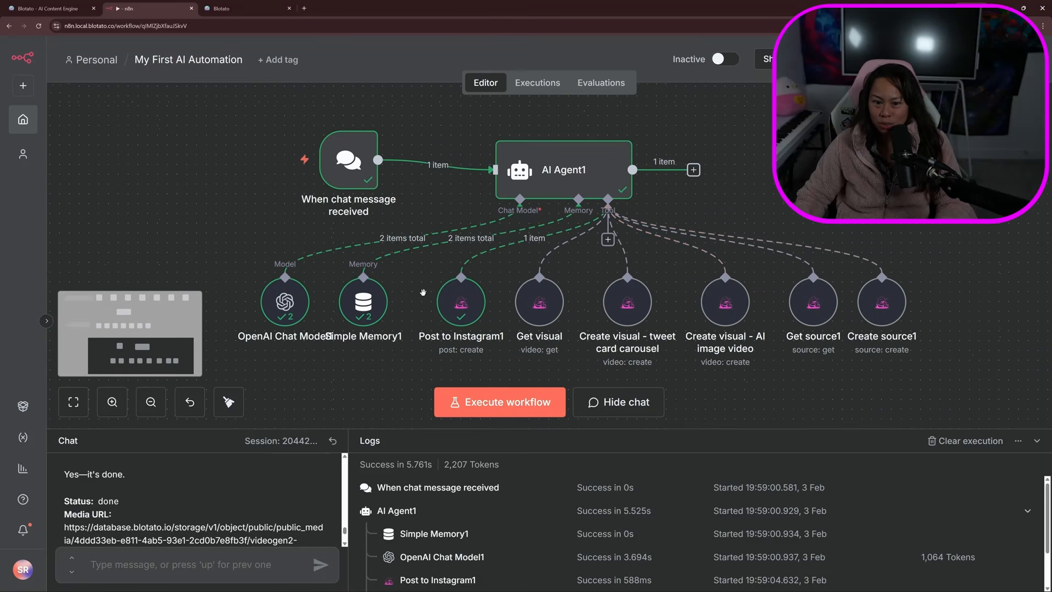
left_click_drag(288, 429, 290, 284)
left_click_drag(346, 518, 347, 382)
left_click_drag(393, 285, 392, 342)
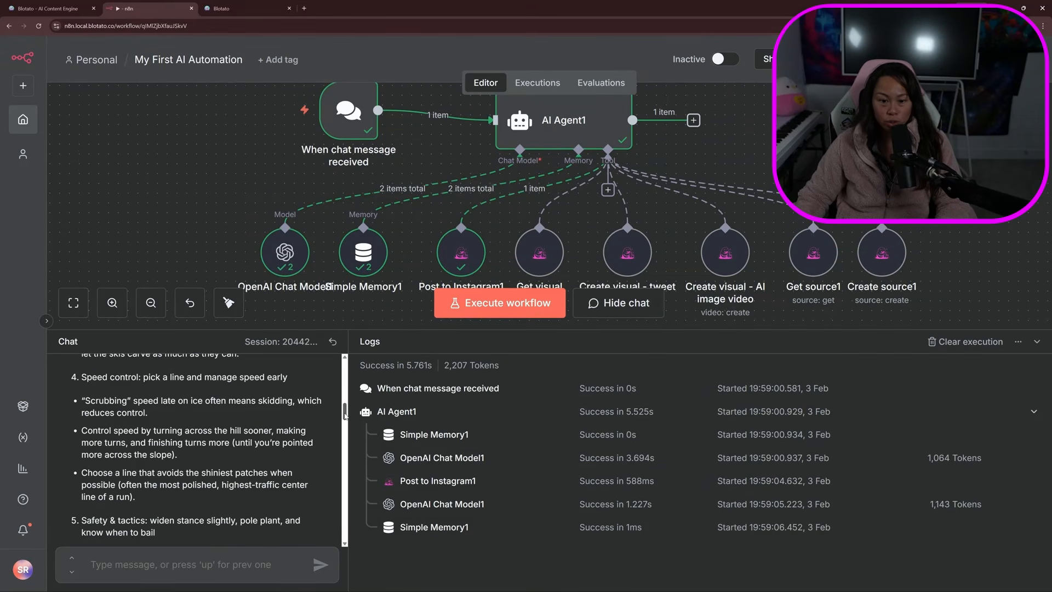
left_click_drag(346, 415, 341, 540)
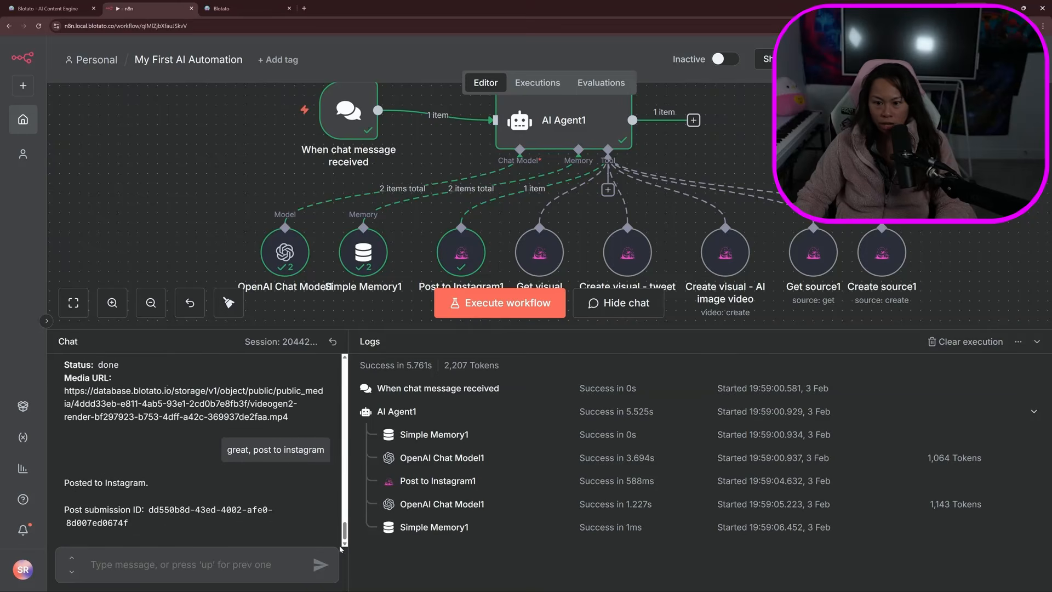
mouse_move(621, 217)
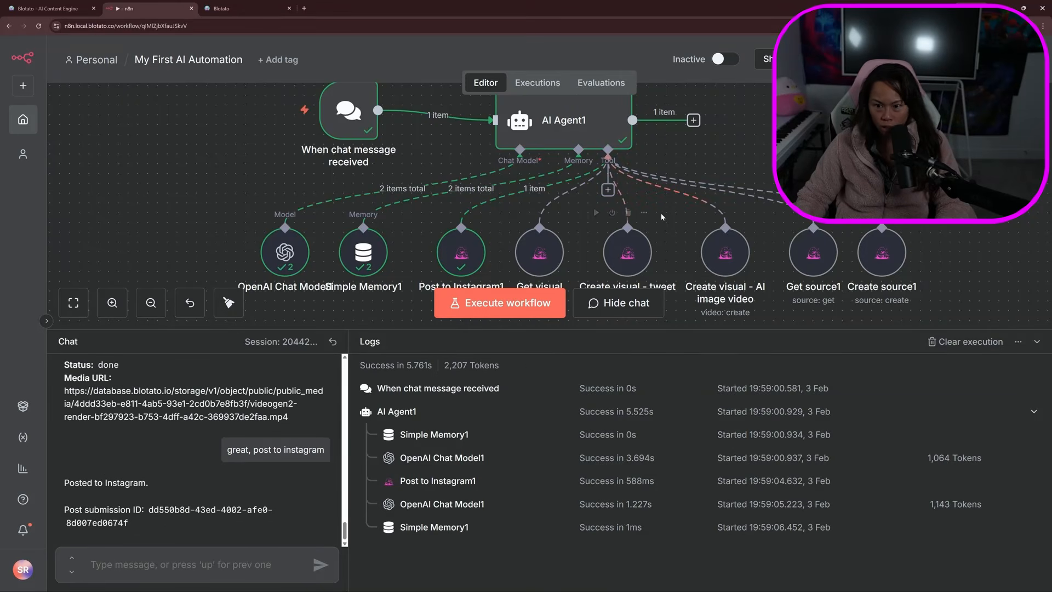
mouse_move(343, 96)
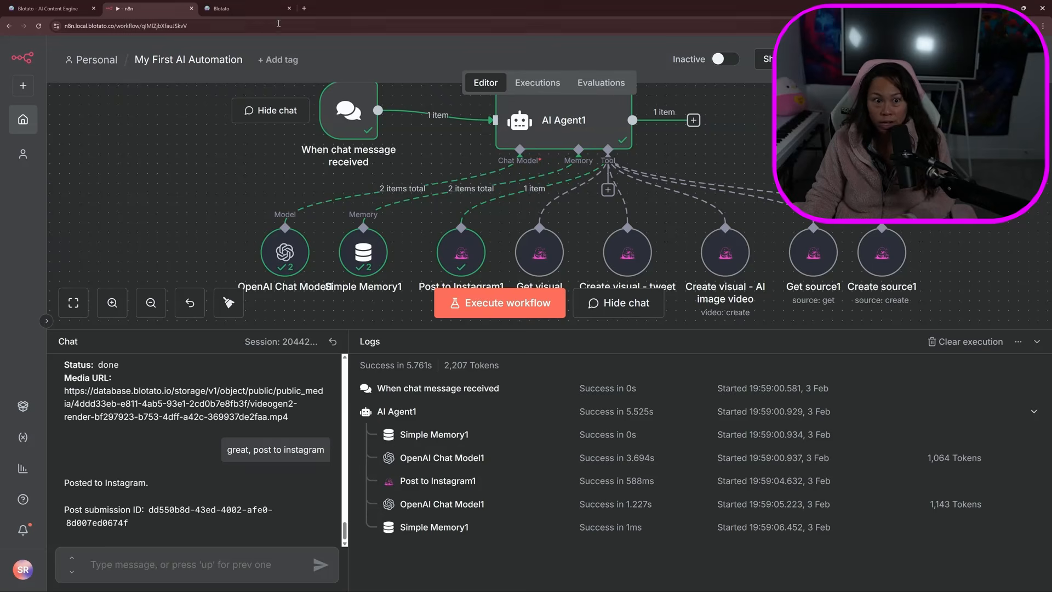
Go to instagram.com in a new browser tab and view the reels on the account's own profile
left_click(304, 8)
type("instagram.com")
key("Return")
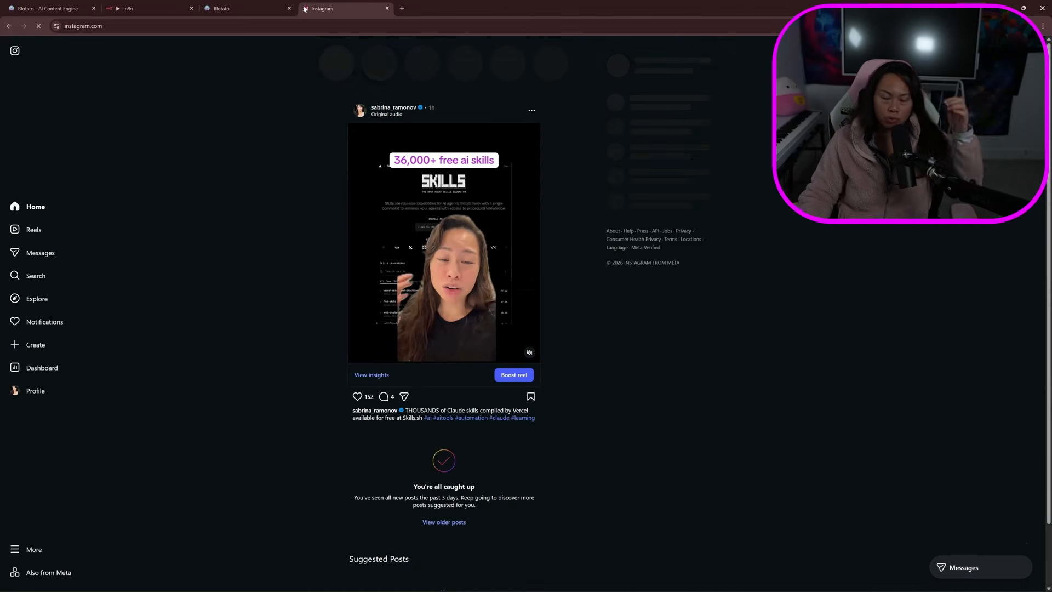
left_click(56, 402)
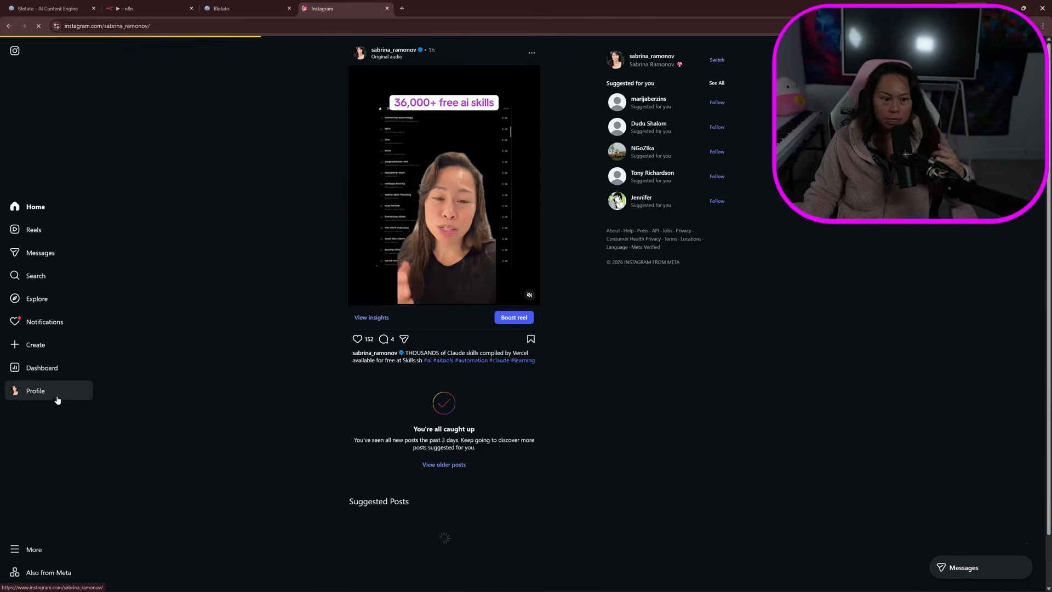
left_click(482, 253)
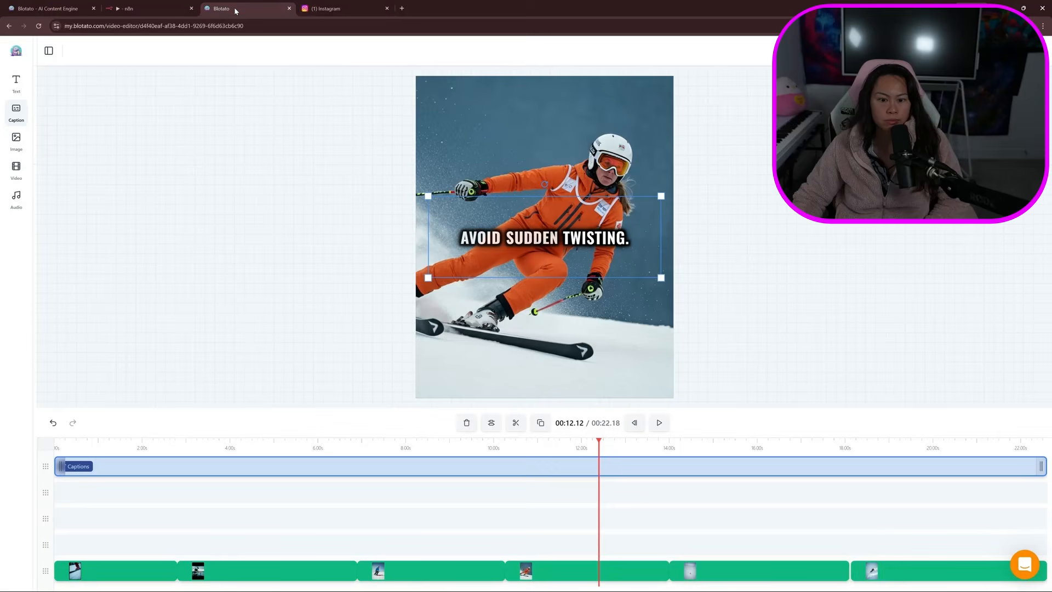
Return to n8n and inspect the input and output of the Post to Instagram1 tool call
left_click(241, 8)
left_click(143, 8)
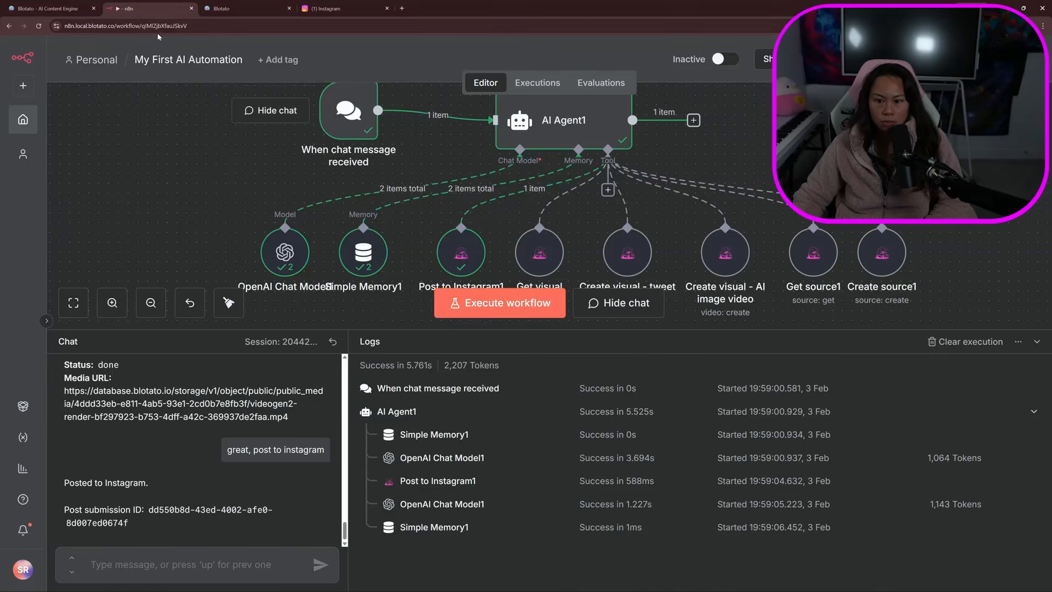
left_click(454, 254)
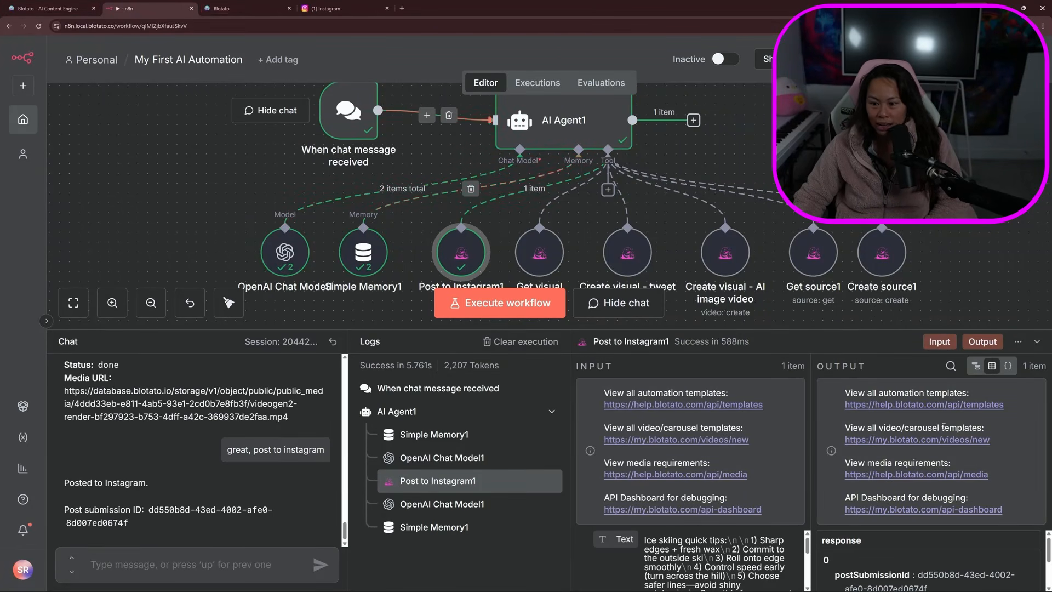
Examine the payload of the newest Instagram post request in Blotato's API Dashboard, then return to the Instagram profile's reels
left_click(238, 11)
left_click(10, 55)
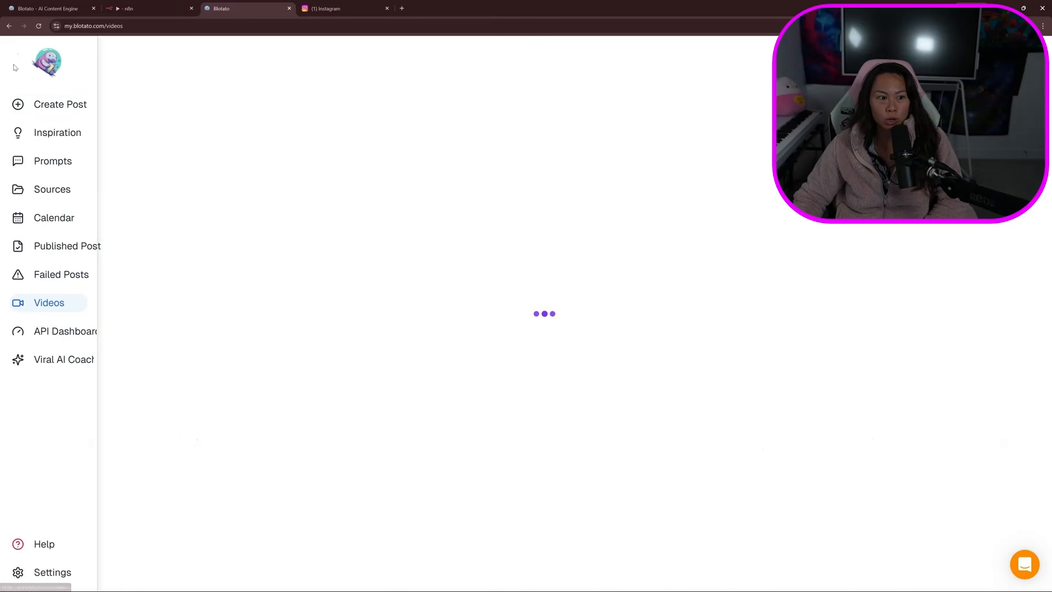
left_click(55, 342)
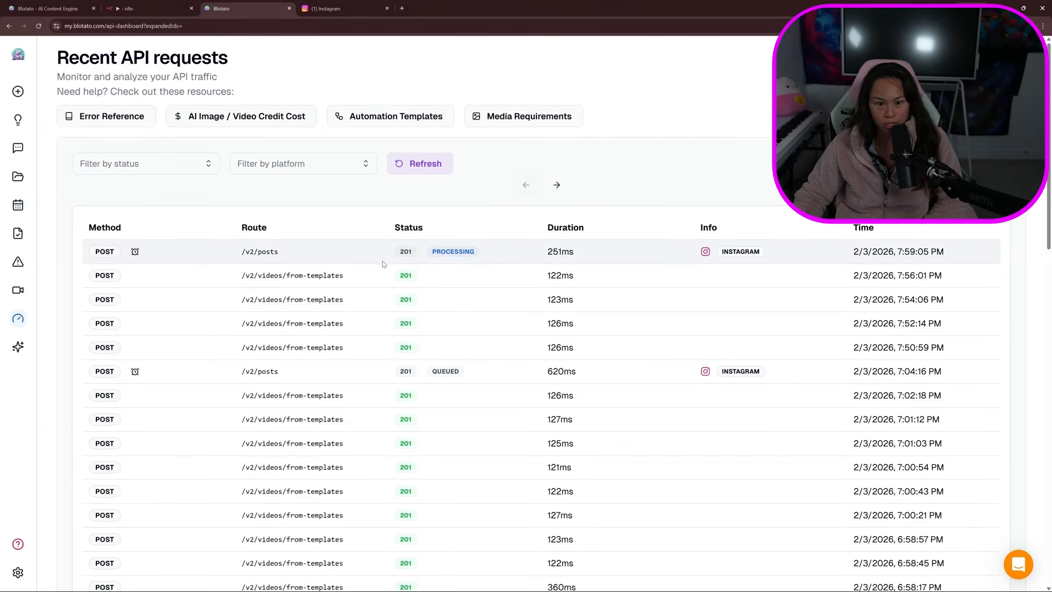
left_click(325, 252)
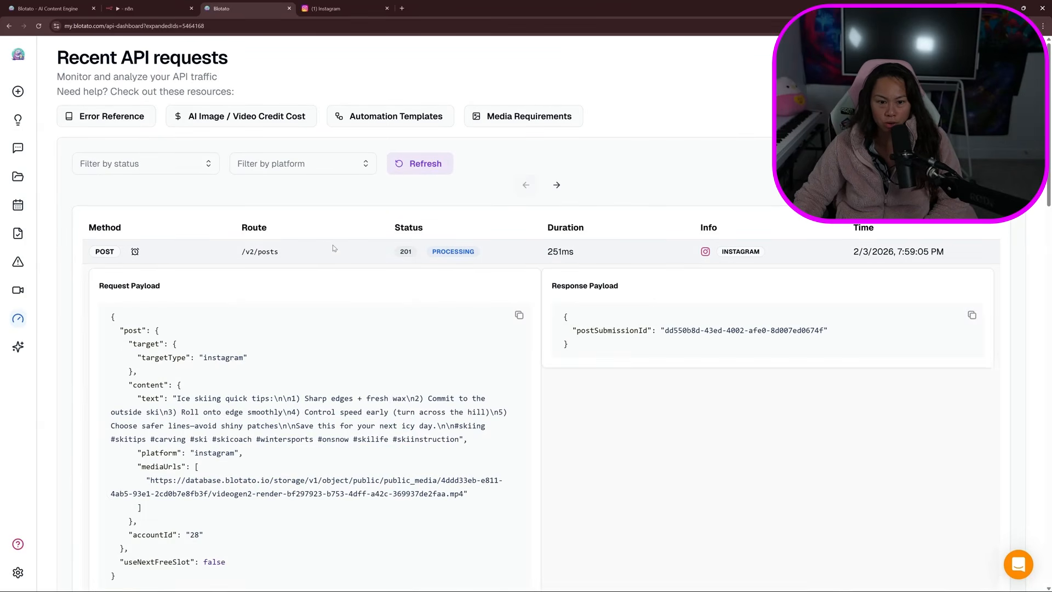
scroll(348, 170, "down", 2)
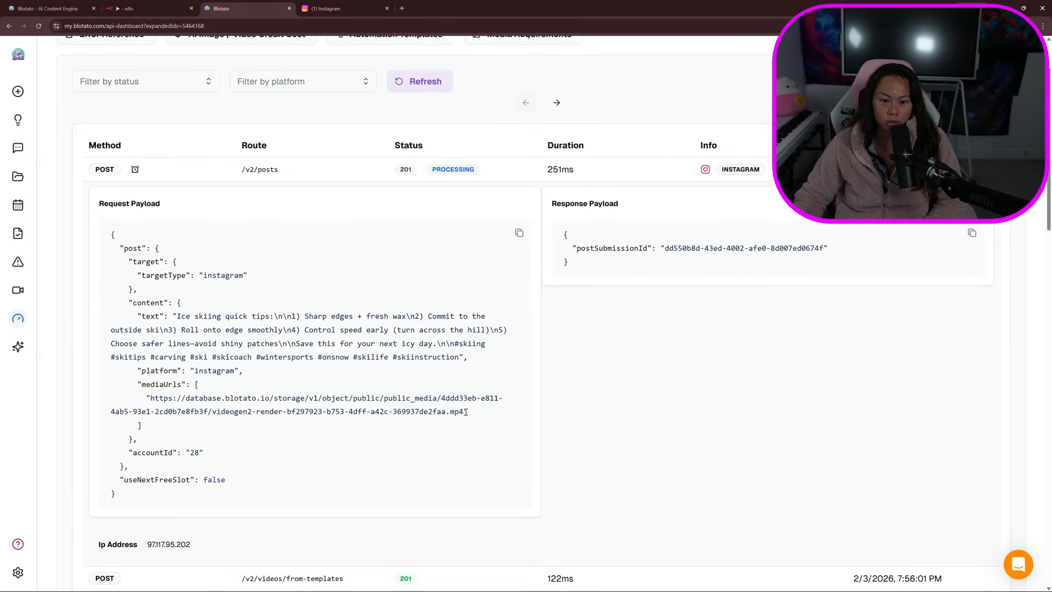
scroll(333, 302, "up", 3)
left_click(345, 8)
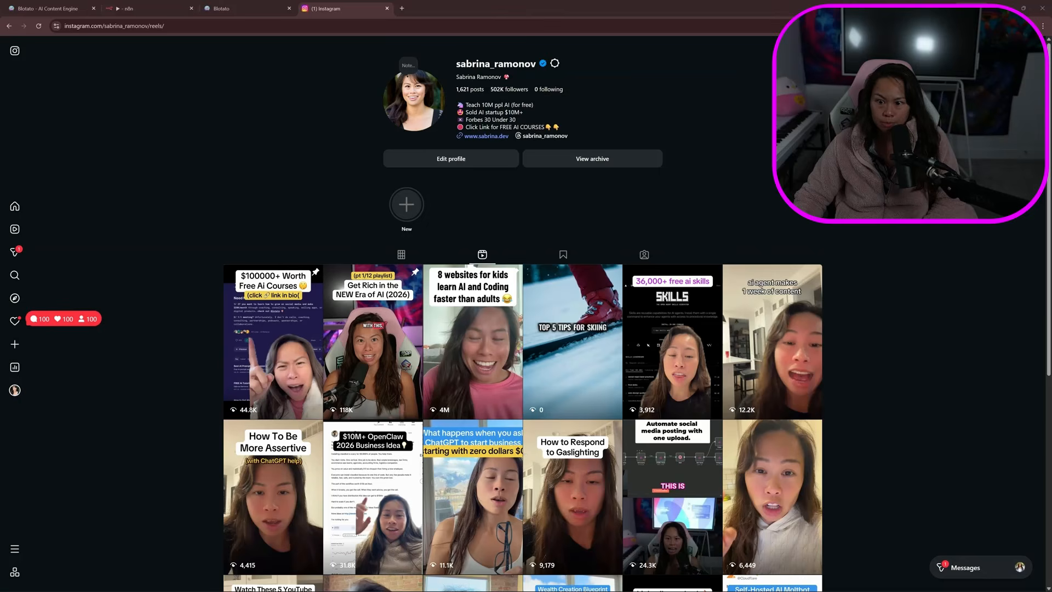
Play the "Top 5 tips for skiing" reel with sound, review its caption of ice skiing tips and hashtags, and close it
left_click(572, 341)
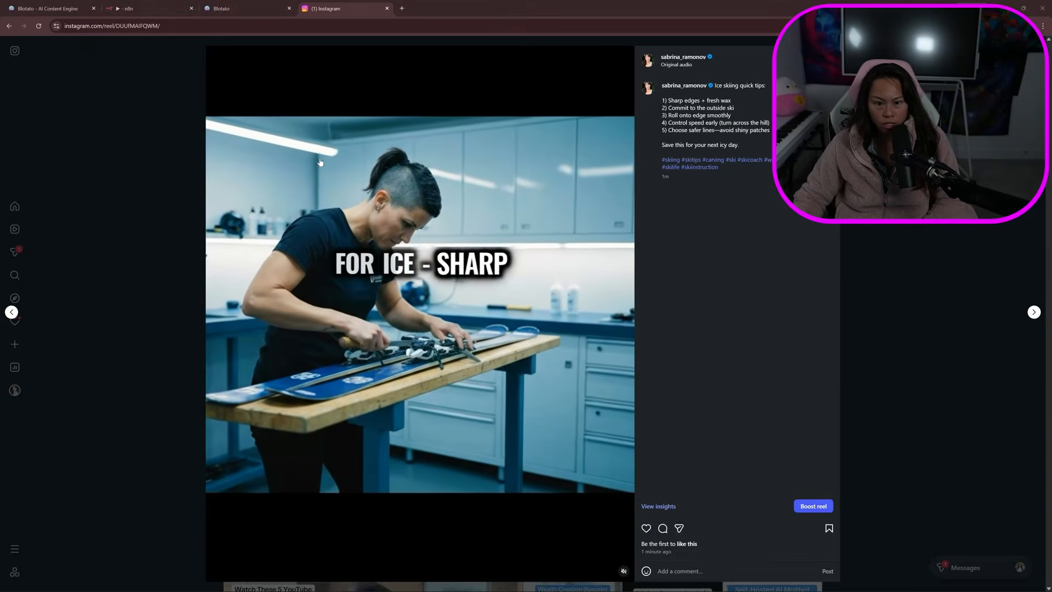
left_click(624, 573)
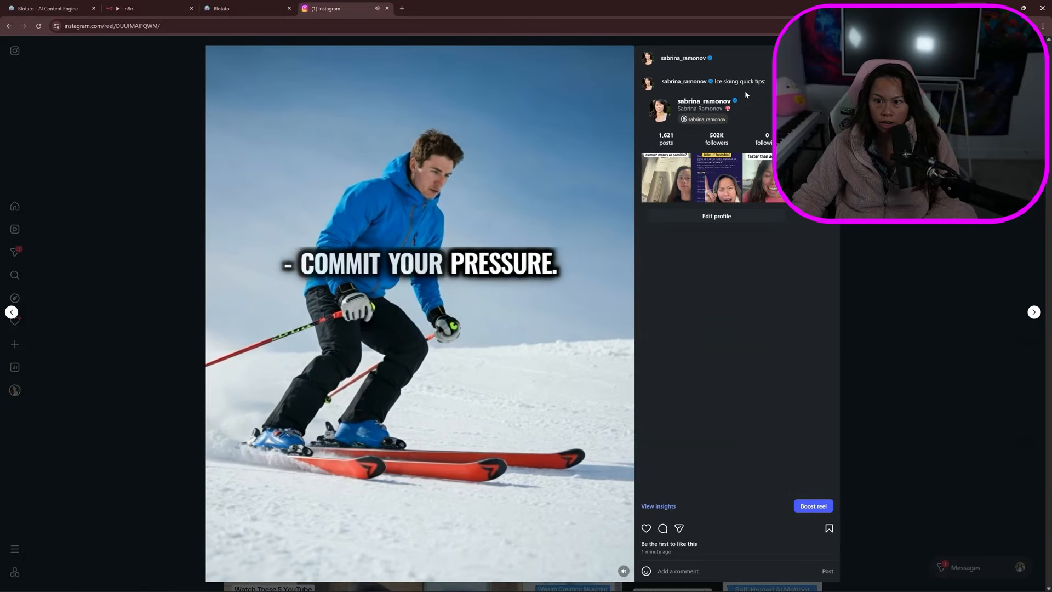
left_click_drag(715, 82, 768, 127)
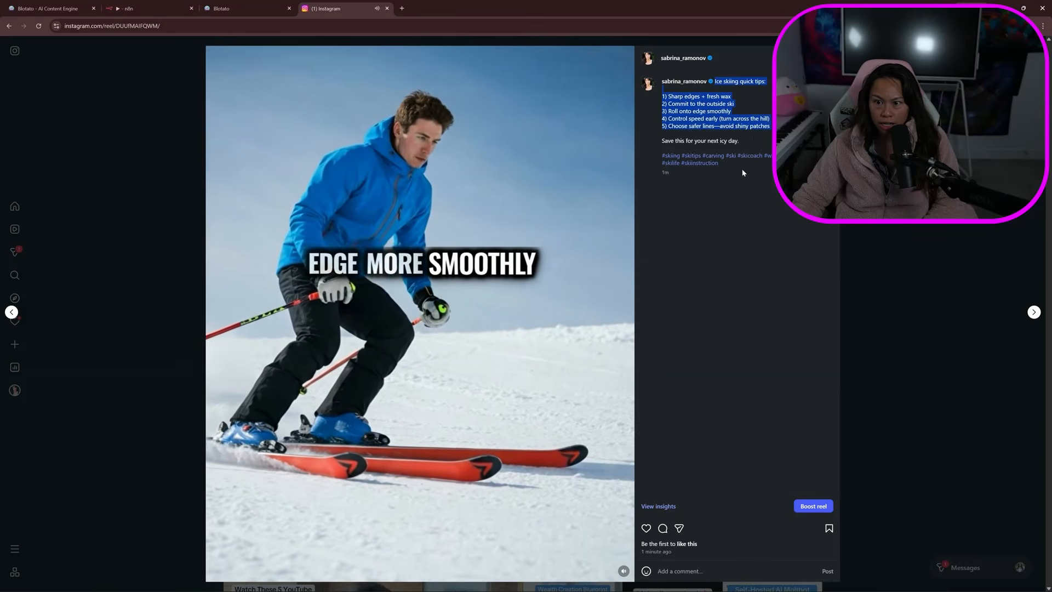
left_click_drag(750, 177, 745, 104)
left_click(741, 178)
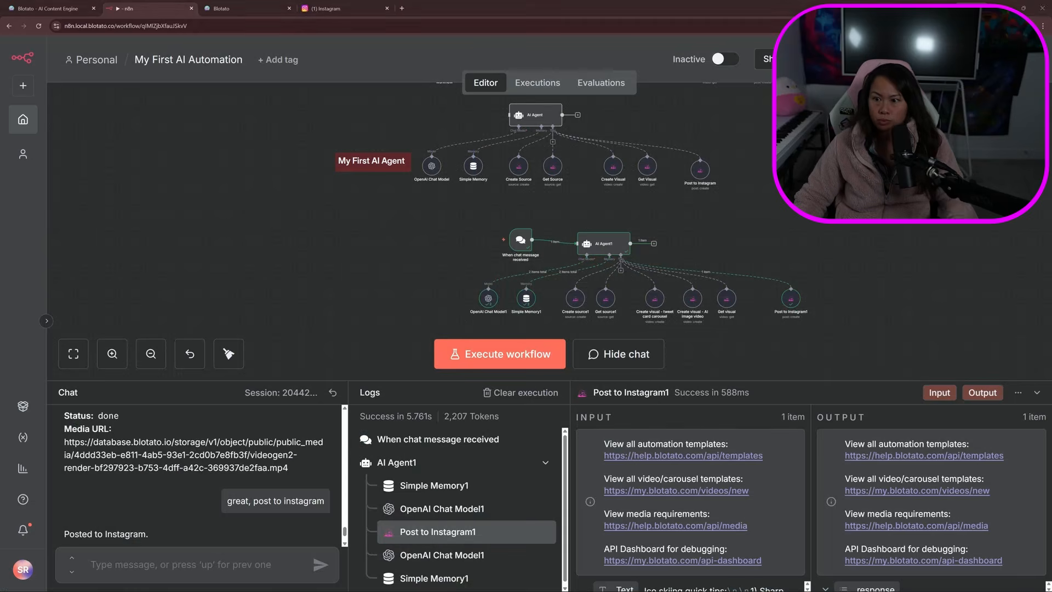
left_click(768, 196)
left_click(1037, 392)
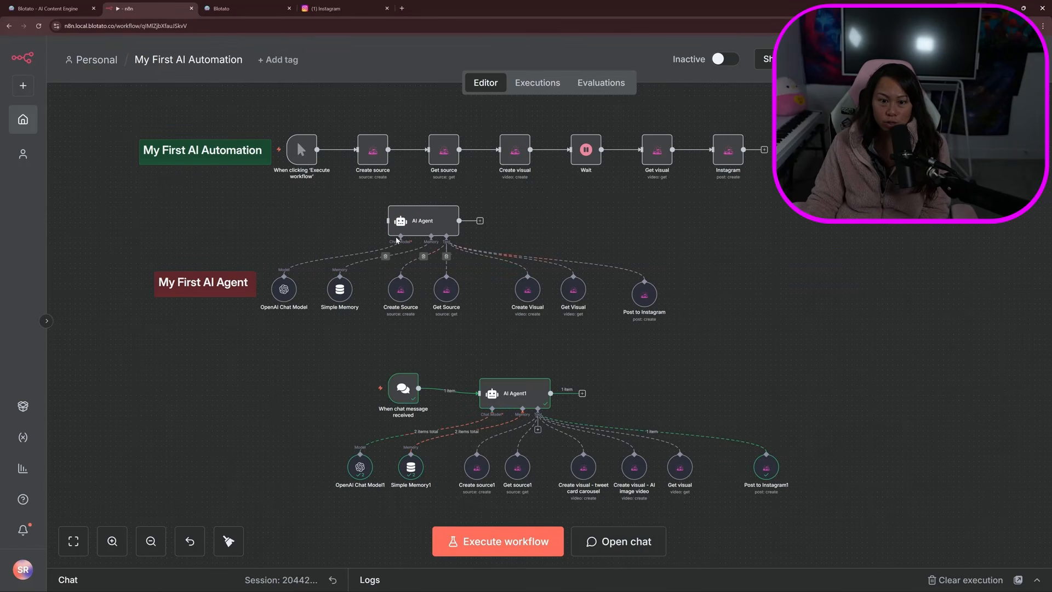
Switch back to the n8n workflow and examine the AI Agent1 section with its connected model, memory and Blotato tools up close
left_click_drag(652, 388, 628, 274)
scroll(636, 305, "up", 3)
left_click_drag(472, 376, 524, 366)
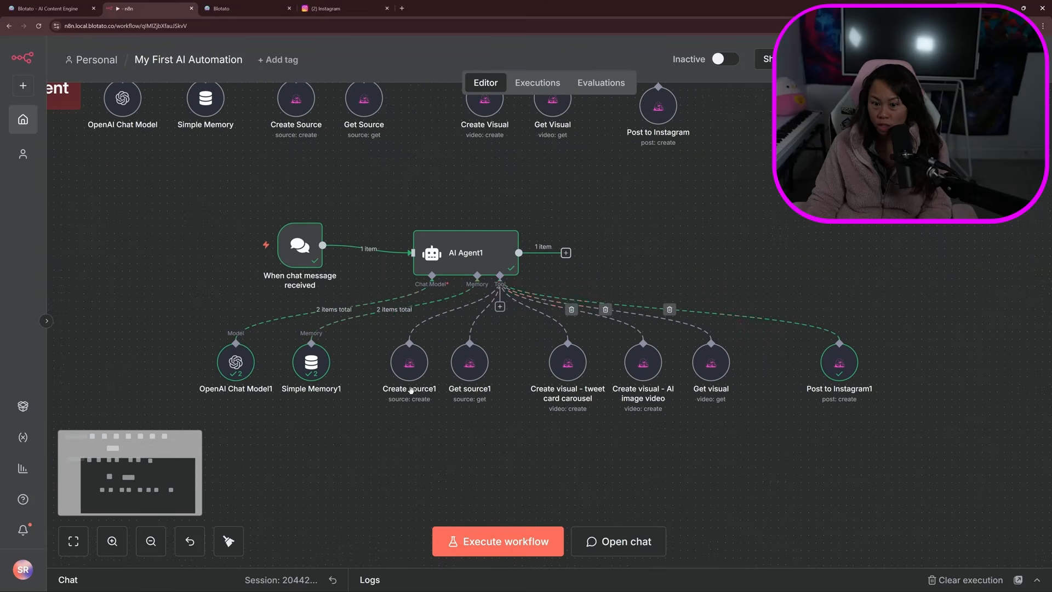
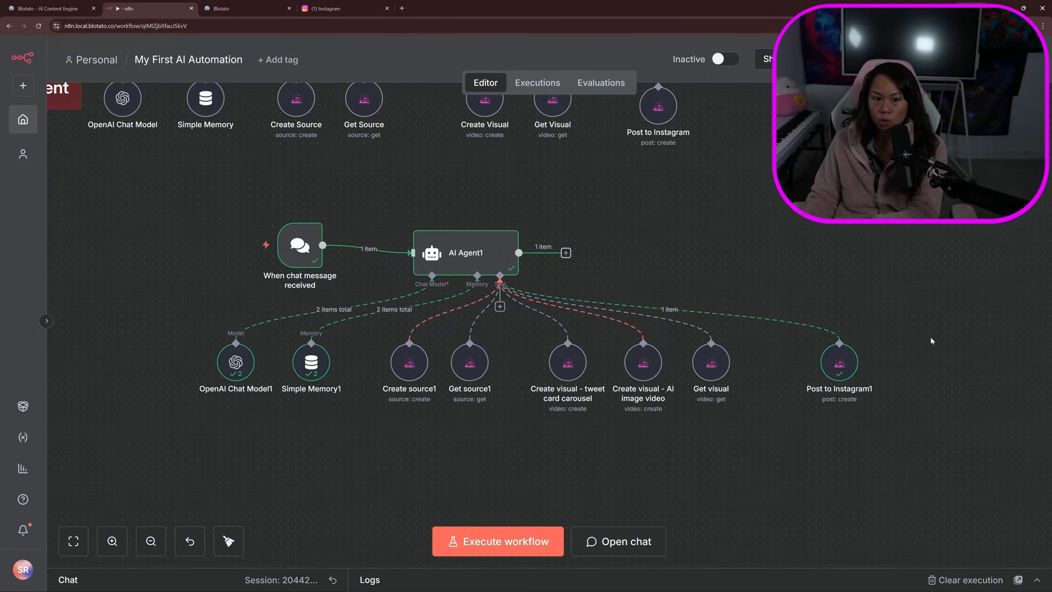
Examine the AI Agent1 section from its chat trigger to its tools alongside the earlier automation and agent on the canvas
mouse_move(293, 272)
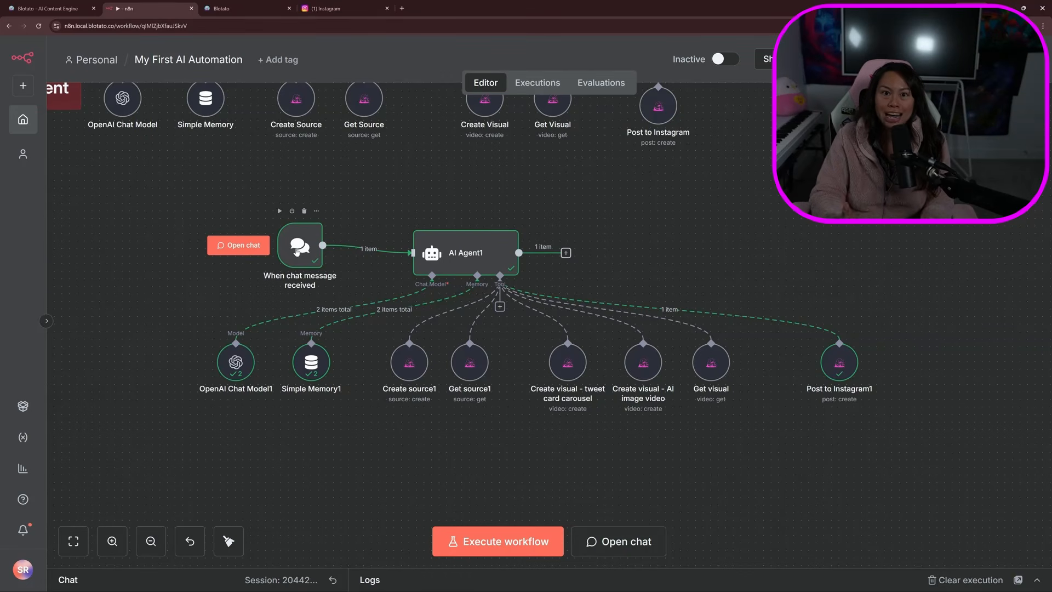
scroll(400, 179, "down", 2)
scroll(459, 212, "up", 2)
left_click_drag(308, 241, 841, 432)
left_click(172, 215)
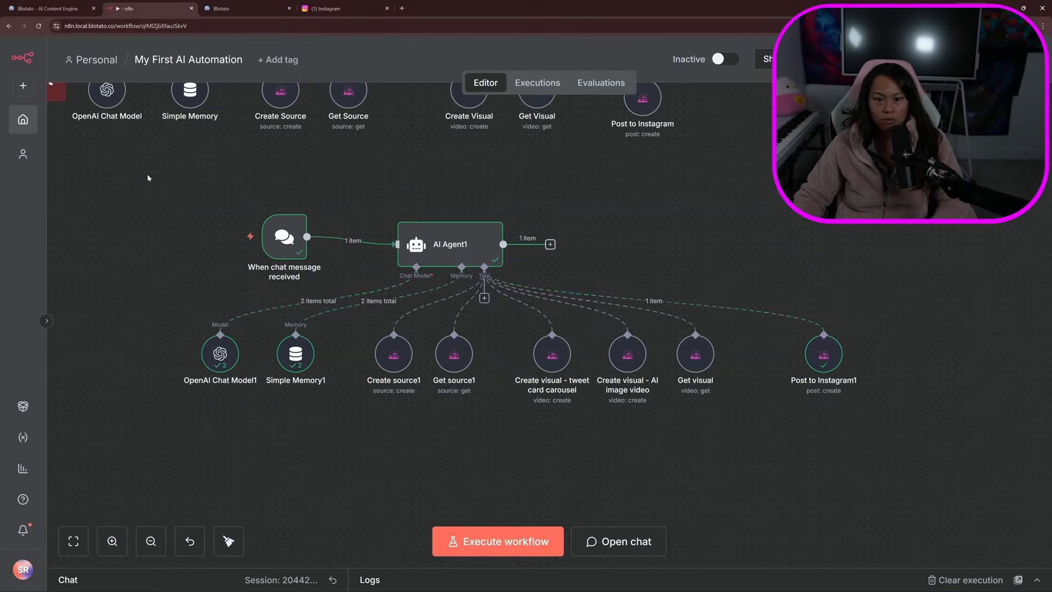
left_click_drag(127, 179, 729, 367)
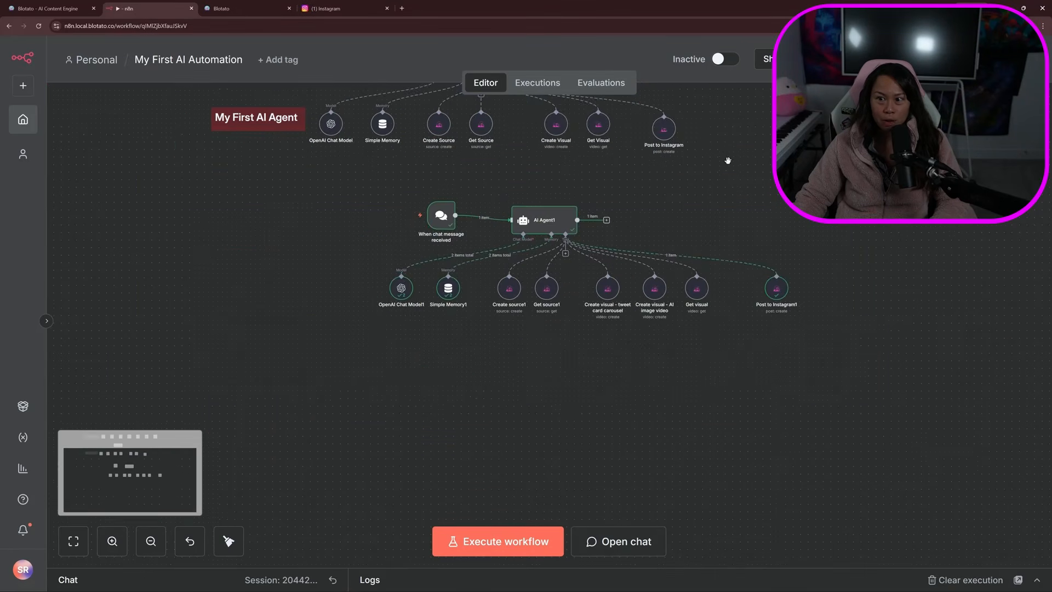
left_click_drag(742, 119, 703, 317)
scroll(691, 313, "up", 1)
left_click_drag(745, 289, 786, 311)
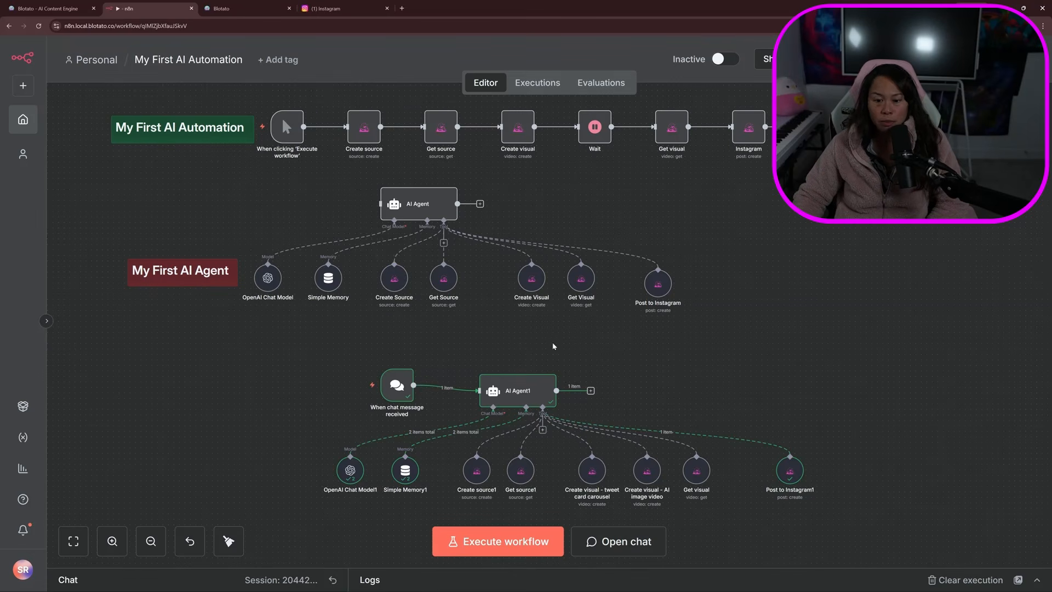
Duplicate the Post to Instagram1 tool and place the copy in the empty space above the original
scroll(690, 310, "down", 3)
scroll(689, 310, "up", 3)
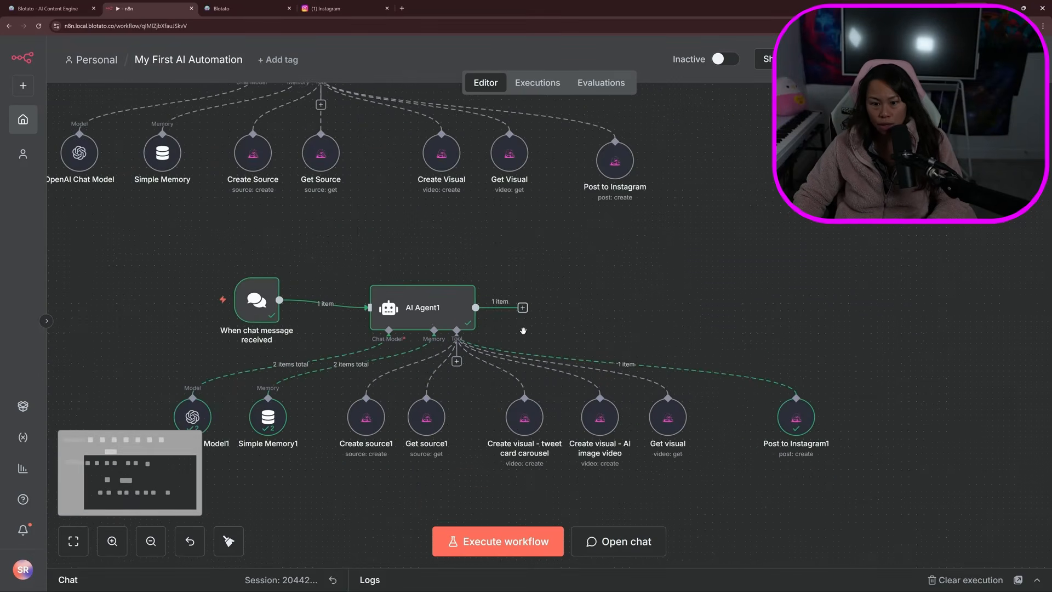
right_click(795, 414)
left_click(777, 243)
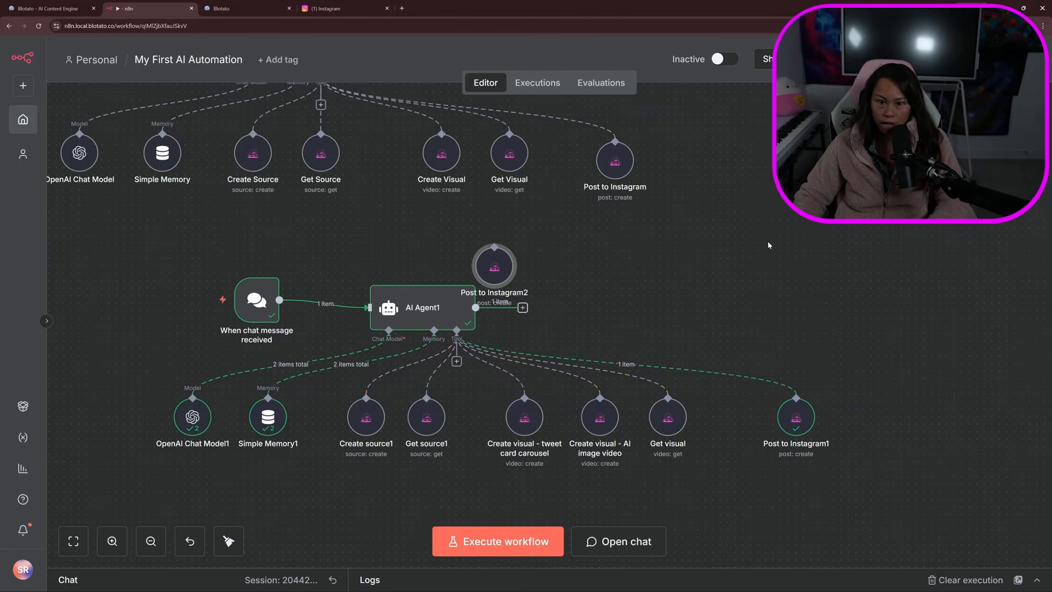
left_click_drag(495, 269, 836, 338)
Set the duplicated tool's platform to Linkedin and attach it to AI Agent1's tools beside Post to Instagram1
double_click(835, 338)
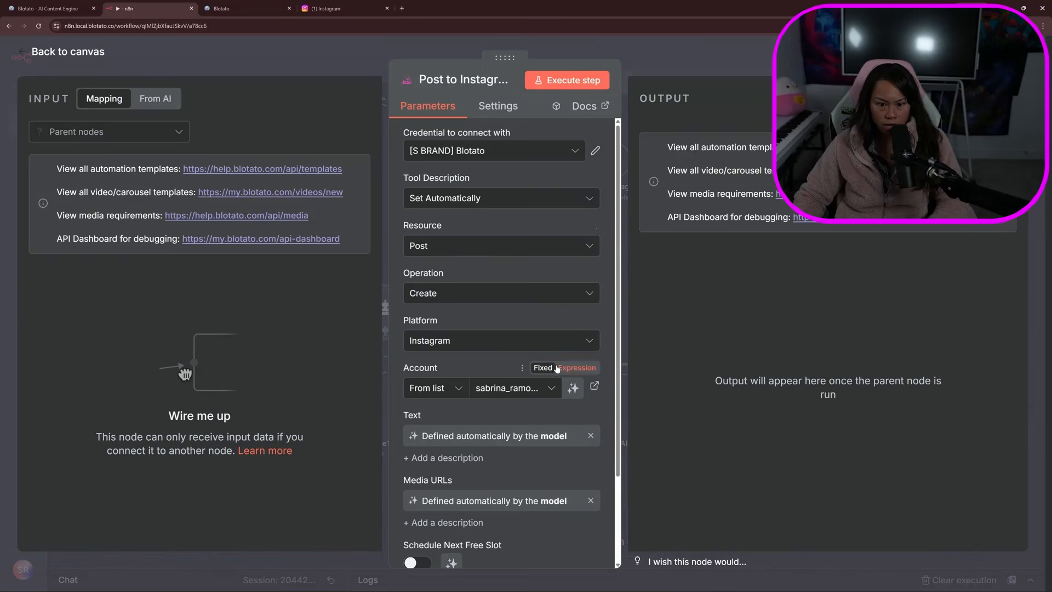
left_click(539, 341)
left_click(496, 451)
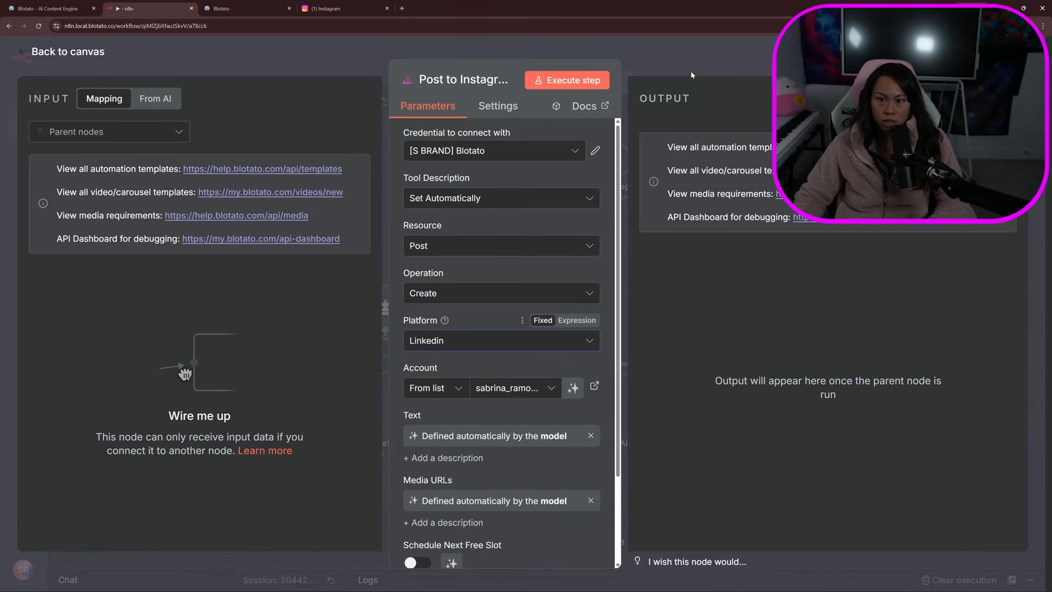
key("Escape")
mouse_move(466, 344)
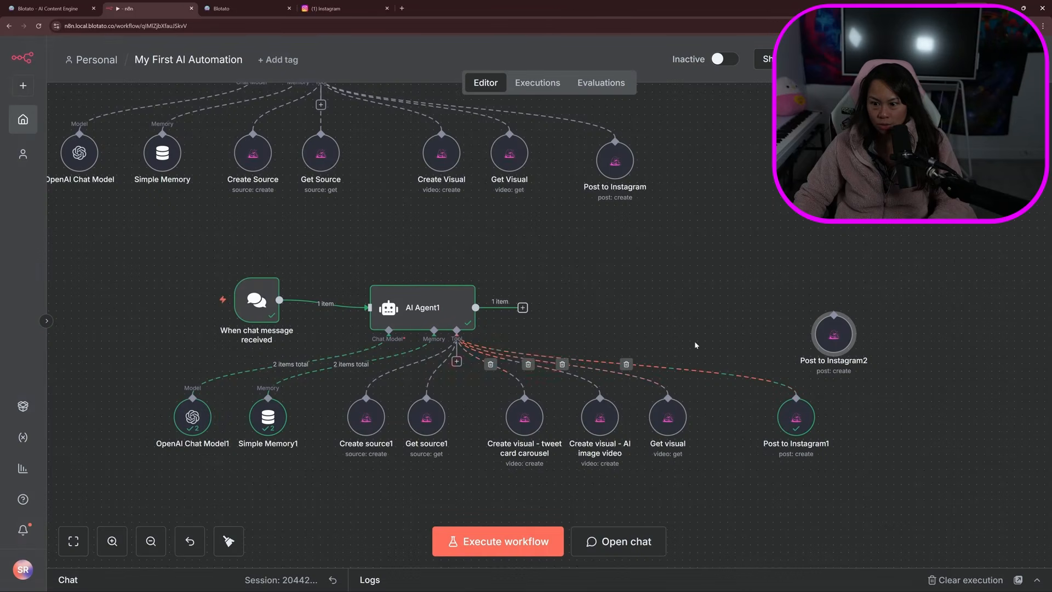
left_click_drag(825, 329, 863, 412)
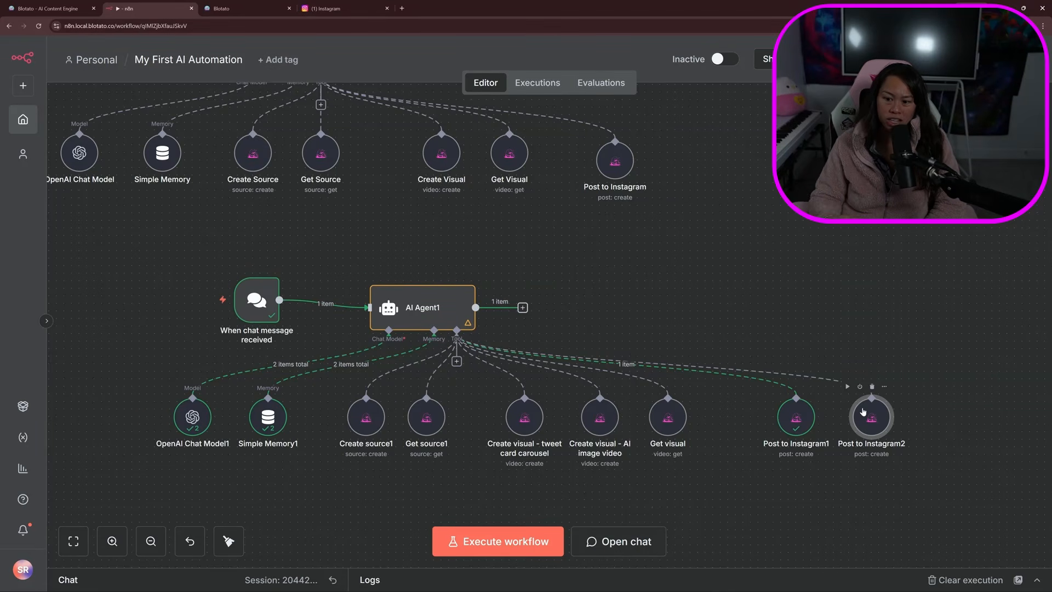
Rename the duplicated posting tool as Post to Linked
right_click(863, 412)
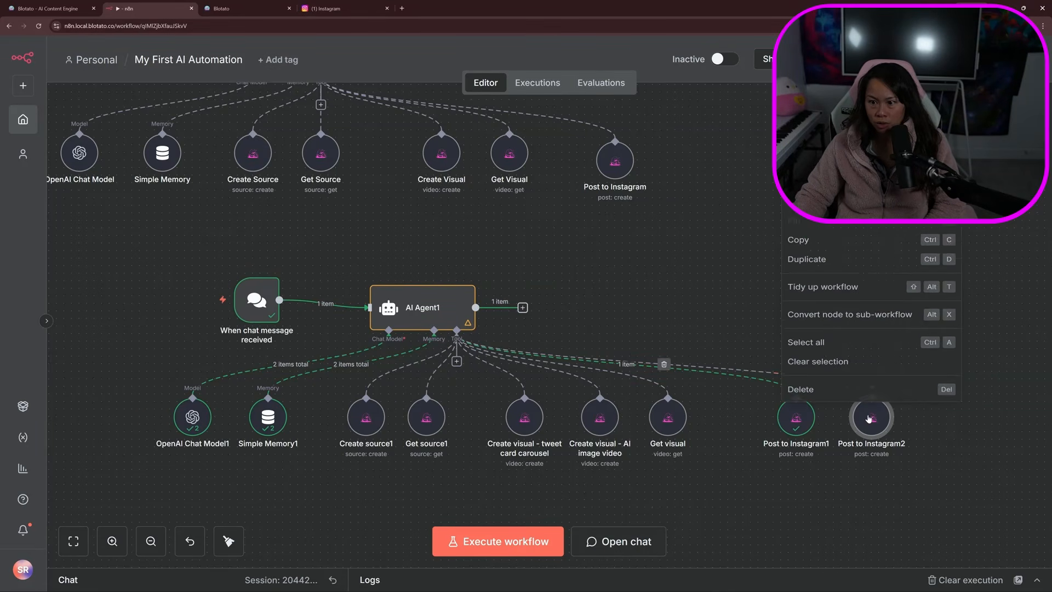
left_click(862, 147)
key("ctrl+shift+Left")
type("Linked")
key("Return")
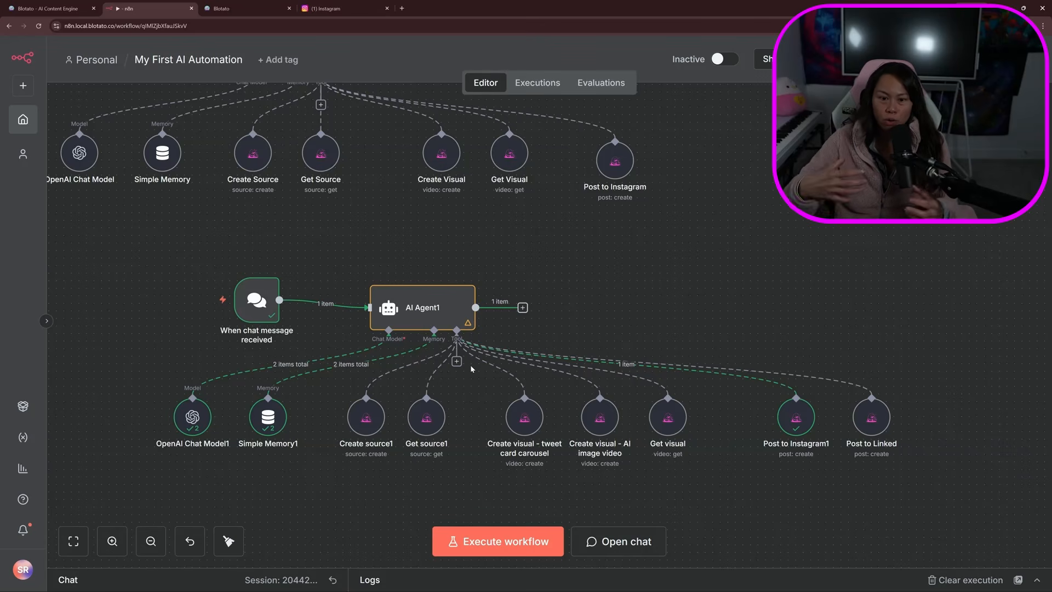
Compare the linear My First AI Automation workflow with the two AI agent workflows on the canvas
scroll(555, 252, "down", 3)
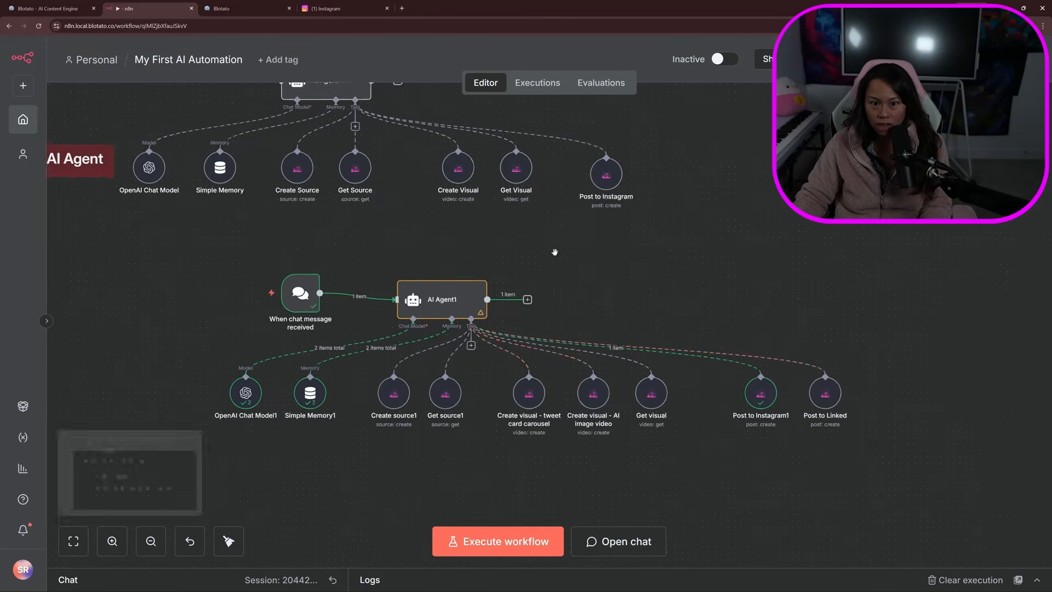
left_click_drag(581, 126, 600, 256)
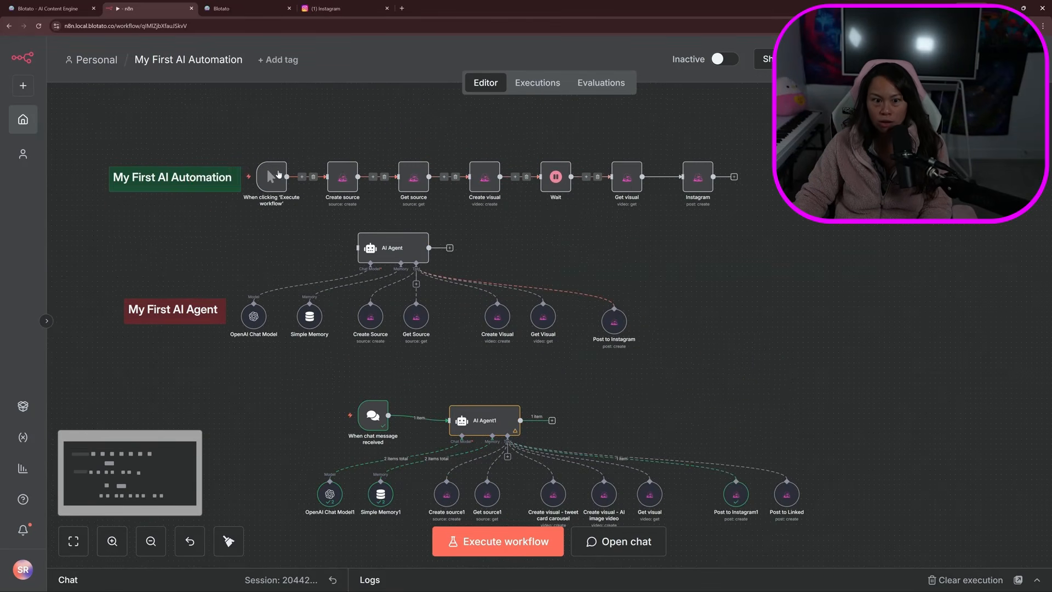
scroll(678, 298, "up", 1)
scroll(678, 298, "down", 1)
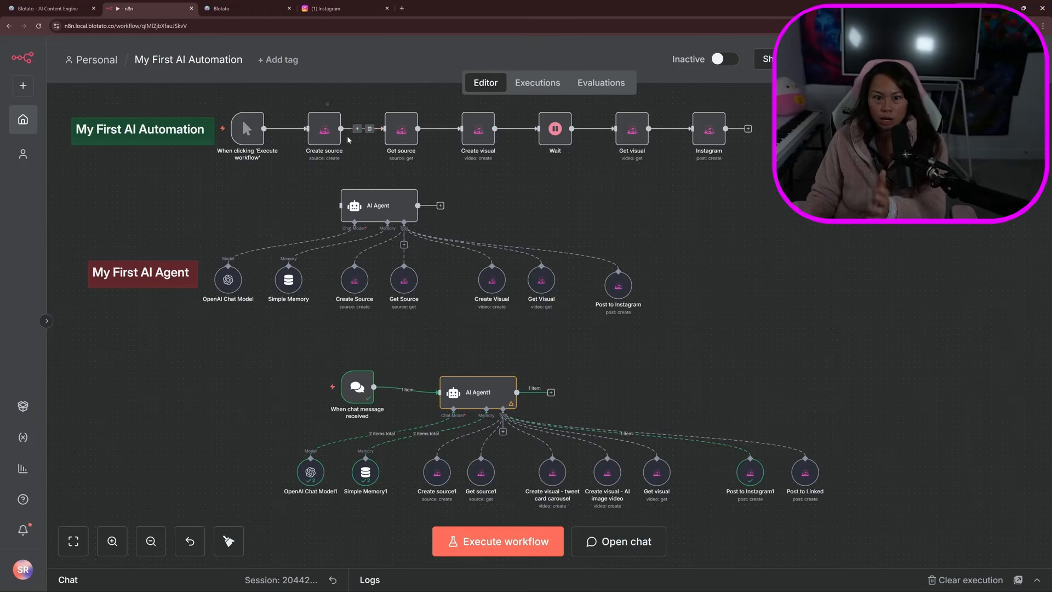
scroll(644, 153, "up", 1)
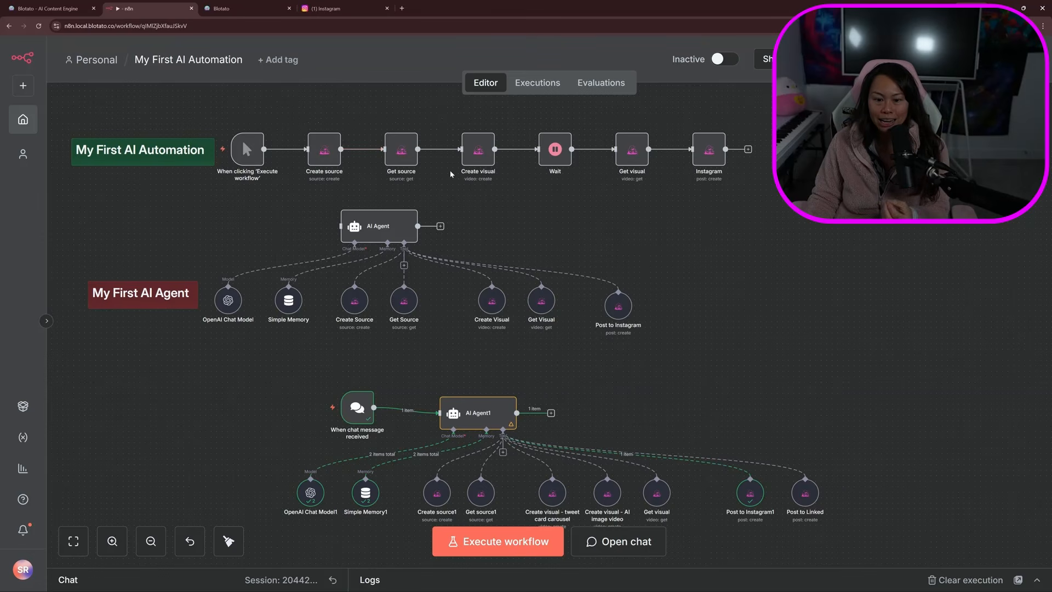
scroll(673, 376, "up", 2)
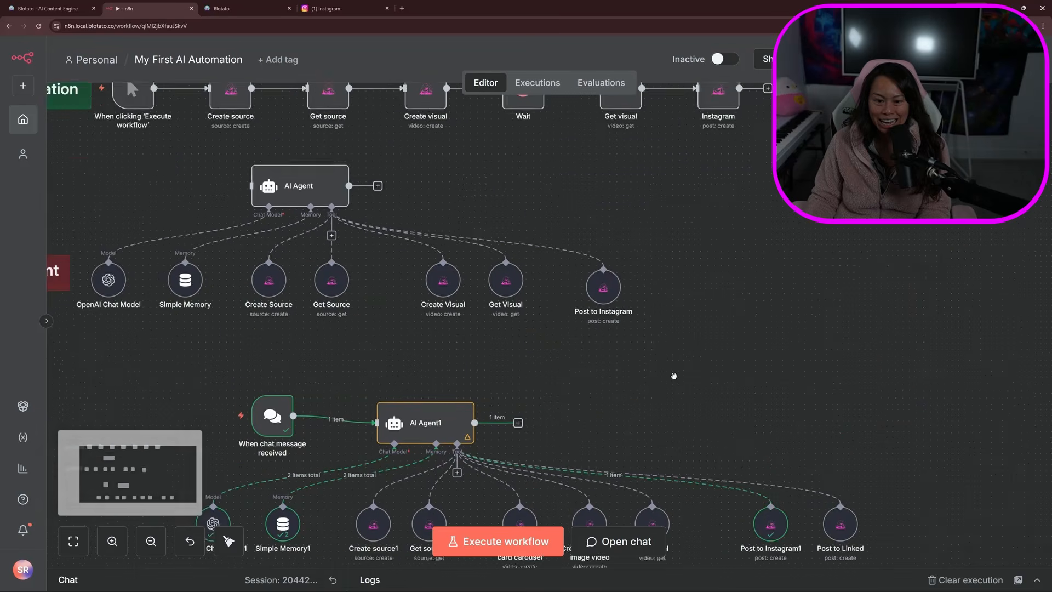
left_click_drag(655, 399, 692, 304)
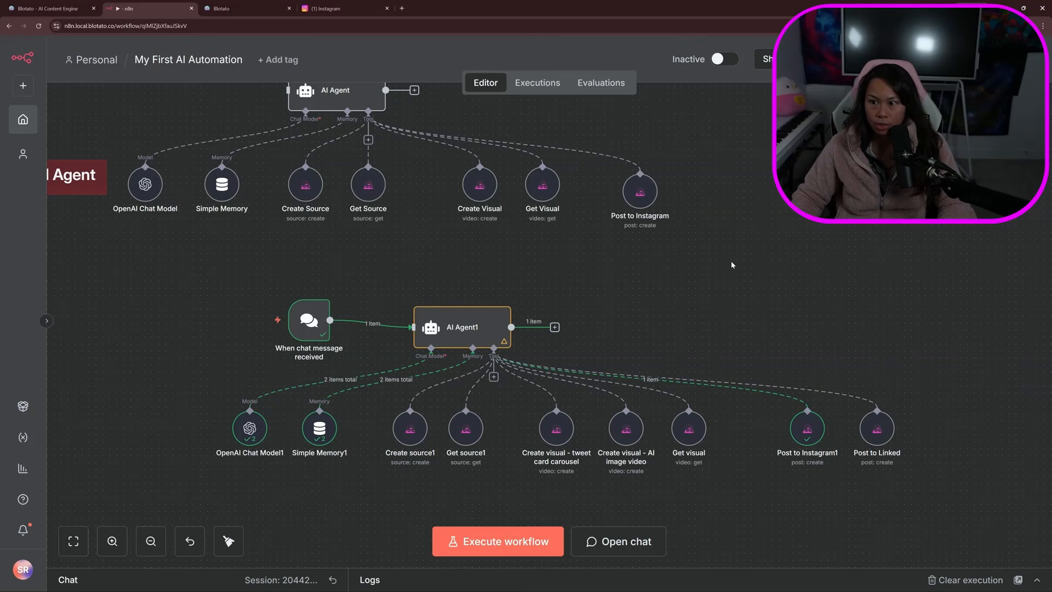
scroll(695, 256, "down", 2)
left_click_drag(757, 198, 708, 260)
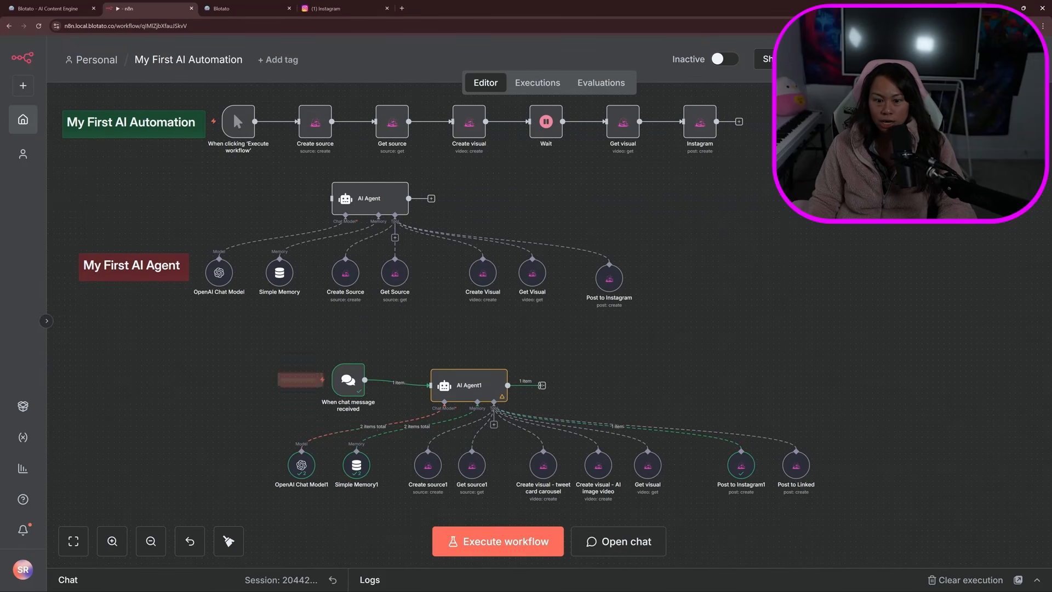
scroll(652, 346, "up", 3)
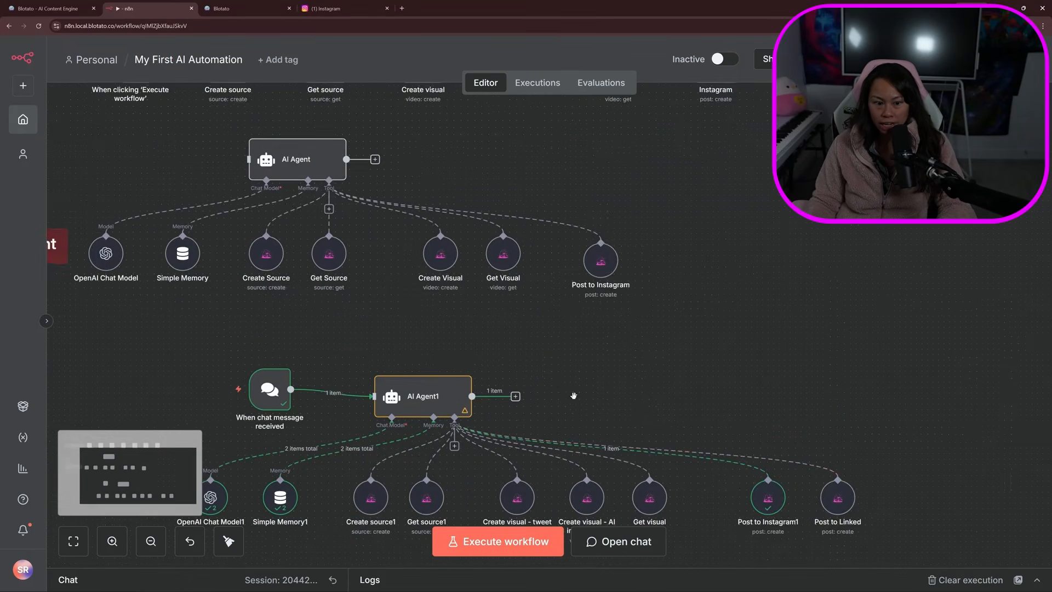
left_click_drag(583, 386, 637, 293)
left_click(253, 299)
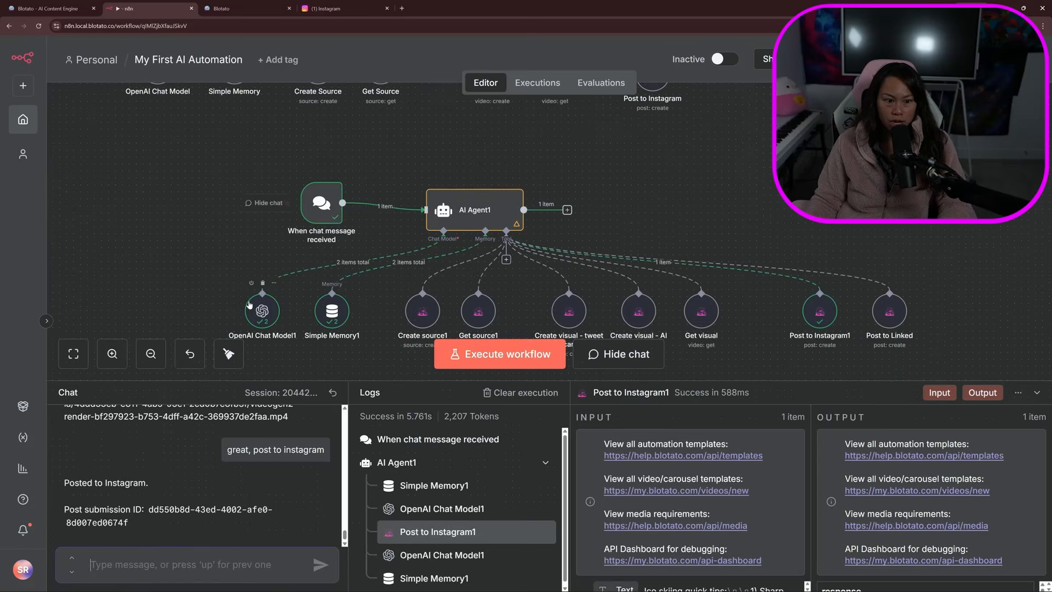
left_click(1038, 392)
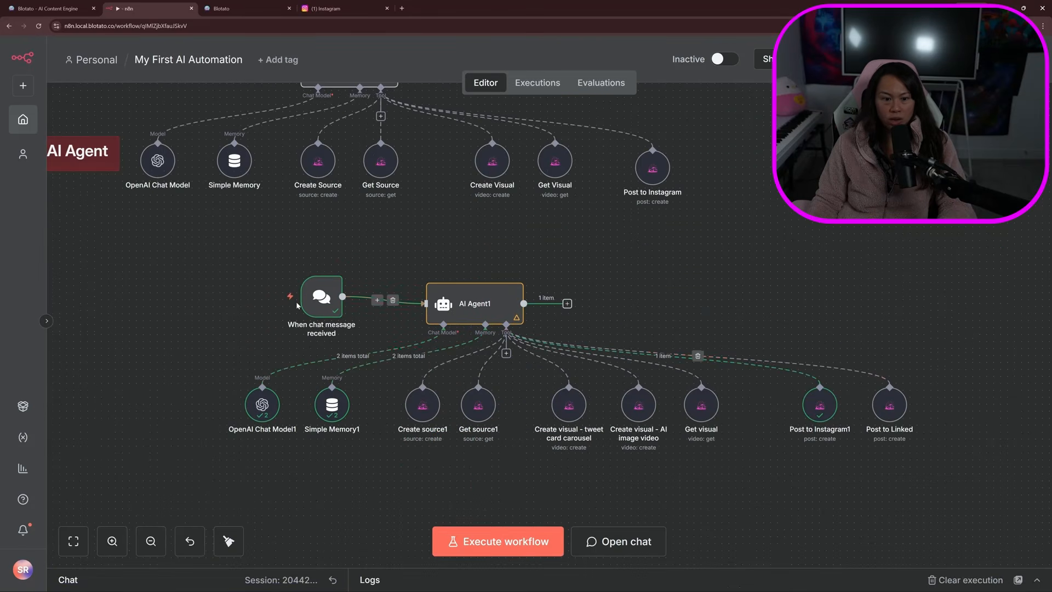
Try public availability on the When chat message received trigger, copying its chat URL before switching the option back off
mouse_move(354, 333)
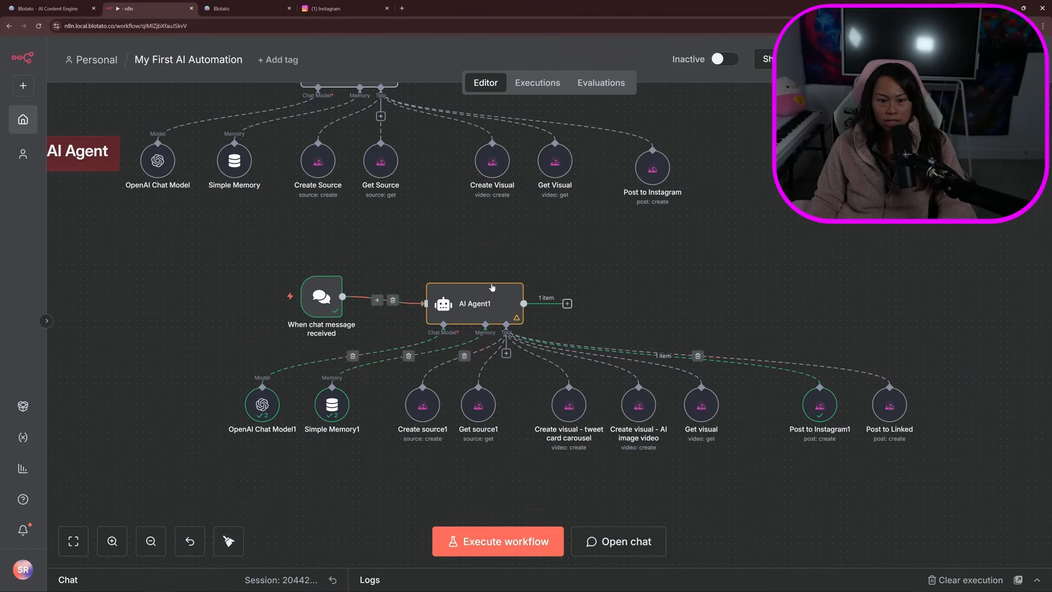
right_click(315, 291)
double_click(315, 291)
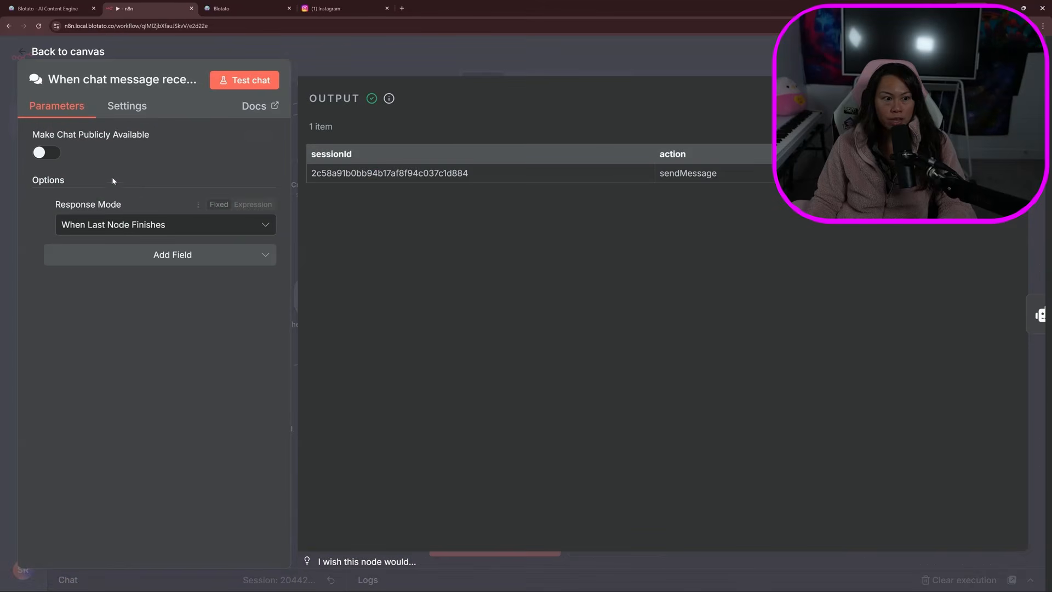
left_click(47, 154)
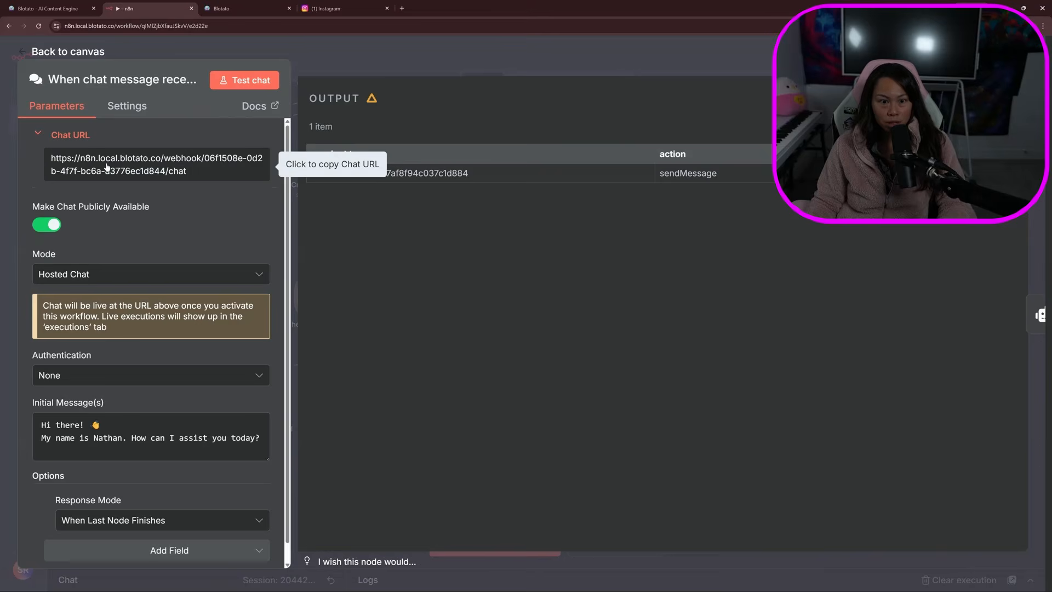
left_click(180, 165)
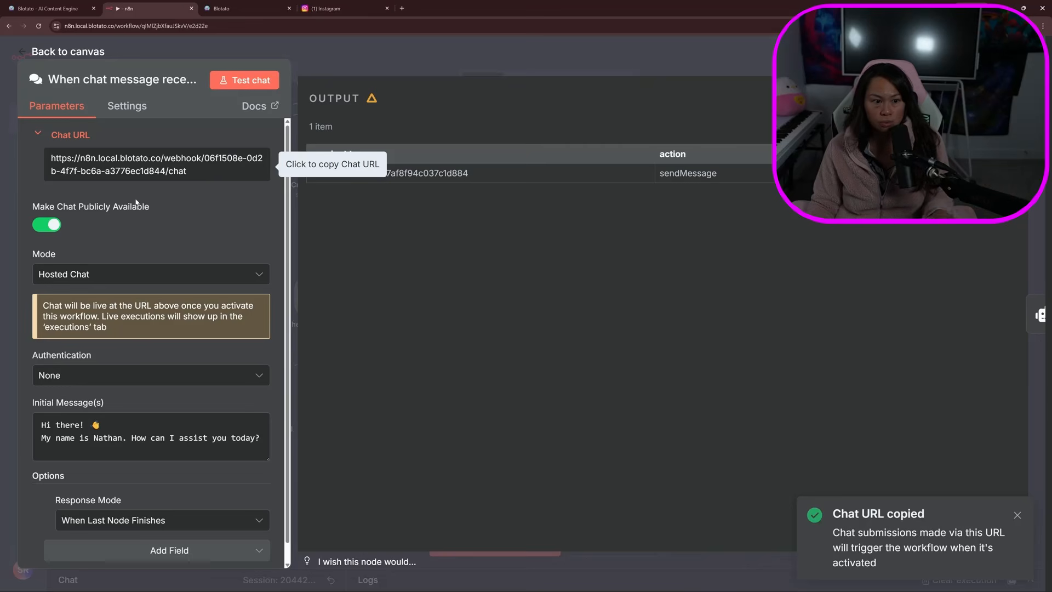
left_click(47, 225)
left_click(368, 60)
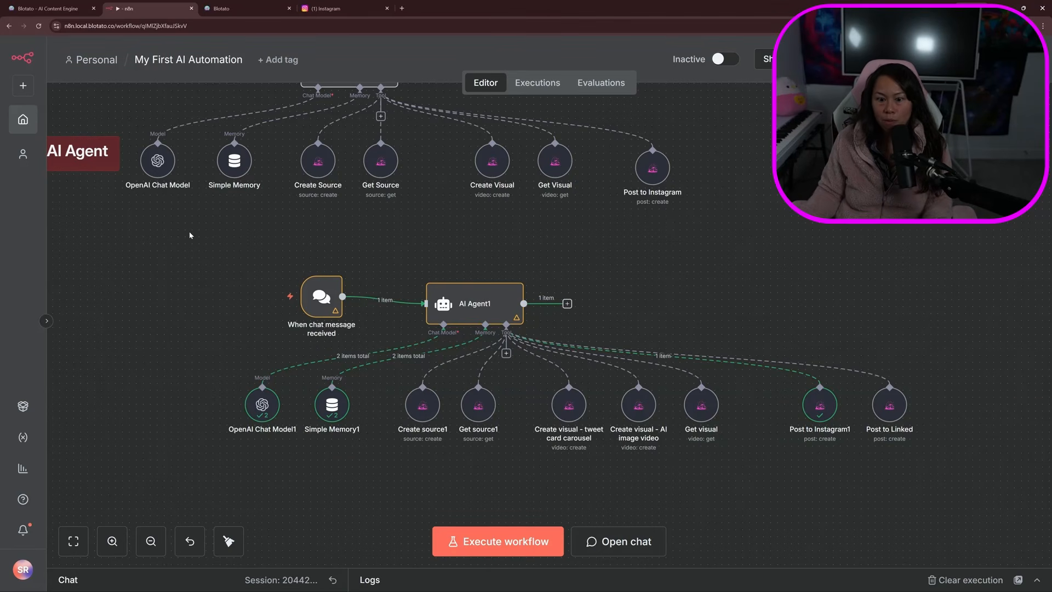
scroll(743, 254, "down", 3)
left_click_drag(785, 216, 773, 288)
scroll(803, 275, "up", 2)
scroll(806, 256, "down", 1)
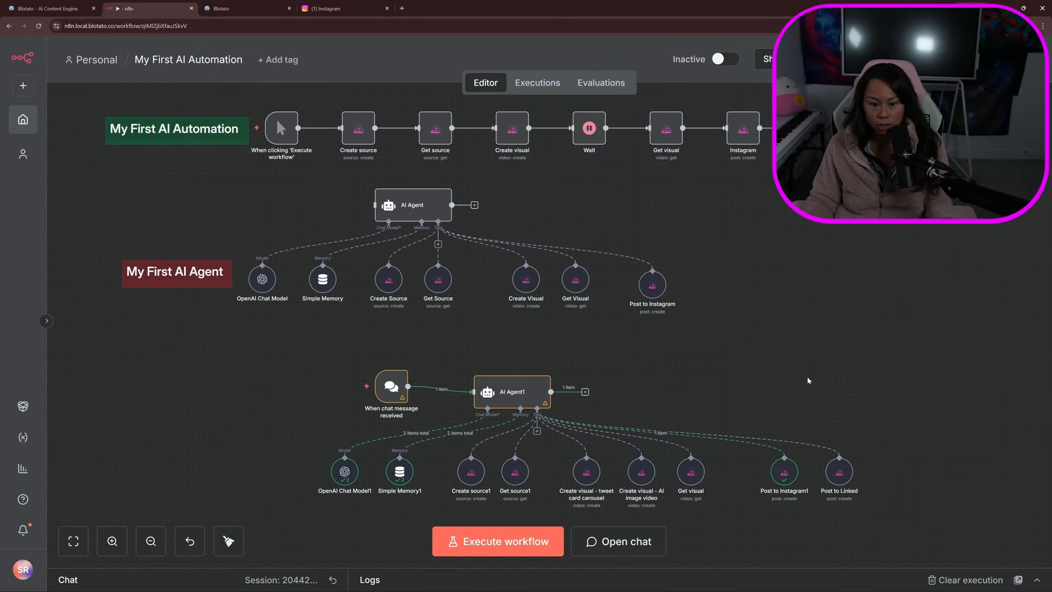
scroll(293, 493, "up", 2)
left_click_drag(302, 475, 179, 427)
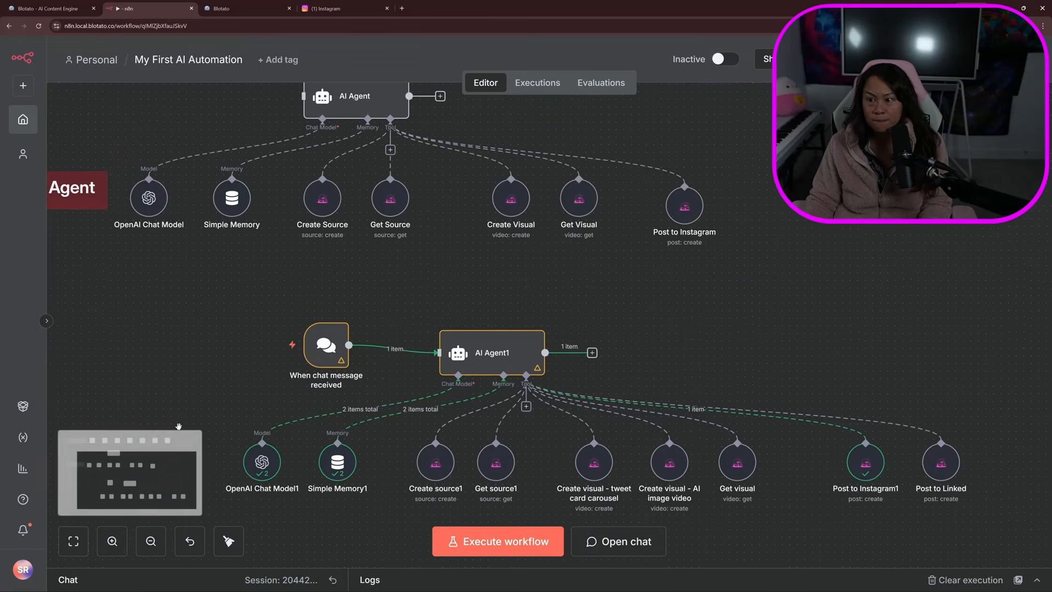
key("1")
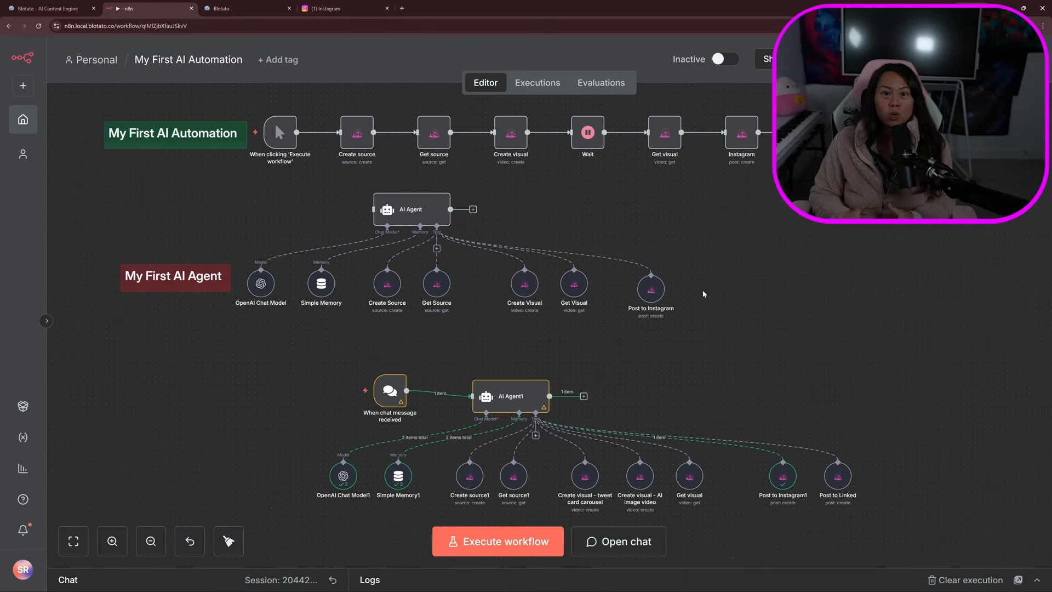